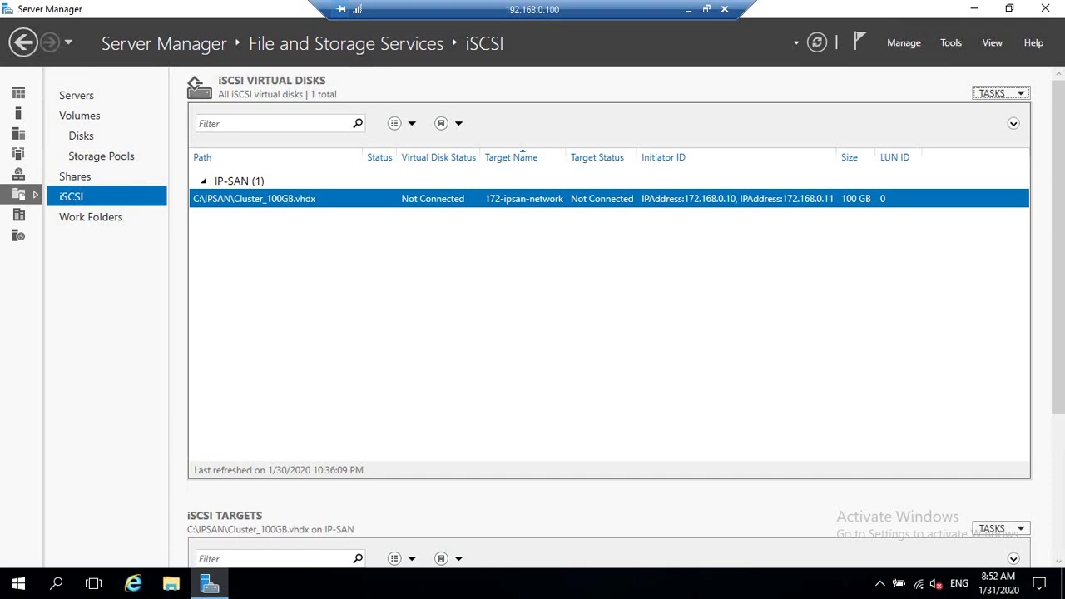
- Start a new iSCSI virtual disk on server IP-SAN and accept volume C: as its storage location
{"action": "left_click", "coordinate": [24, 42]}
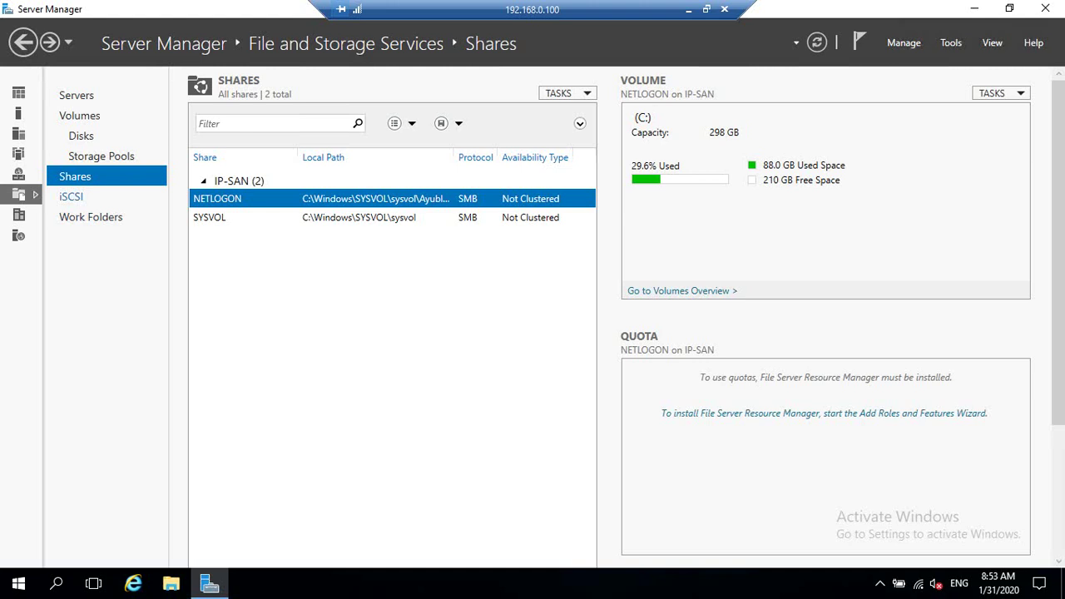
{"action": "left_click", "coordinate": [71, 196]}
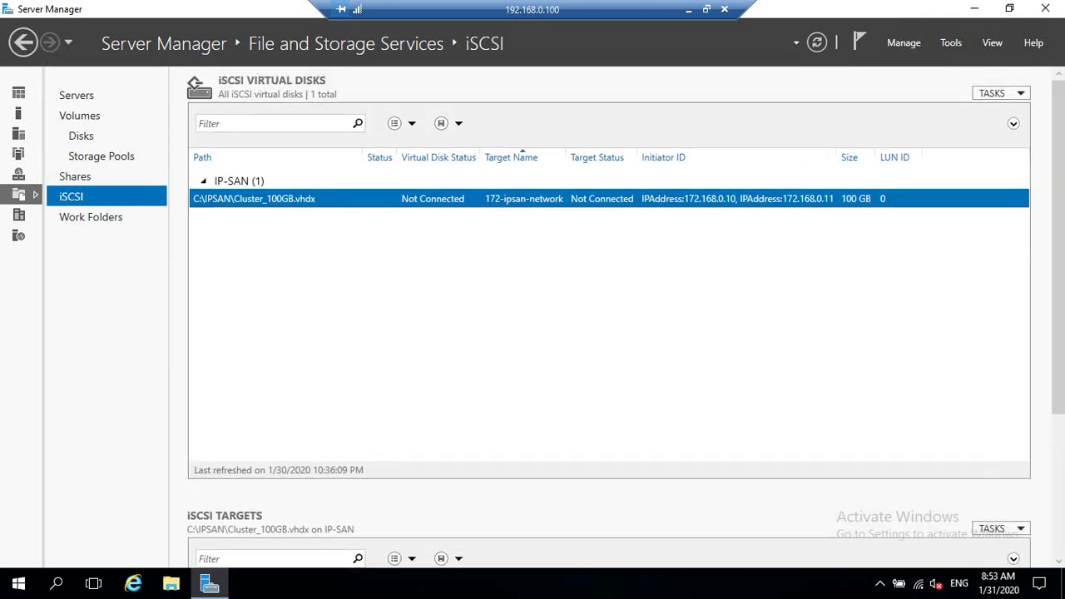
{"action": "left_click", "coordinate": [998, 93]}
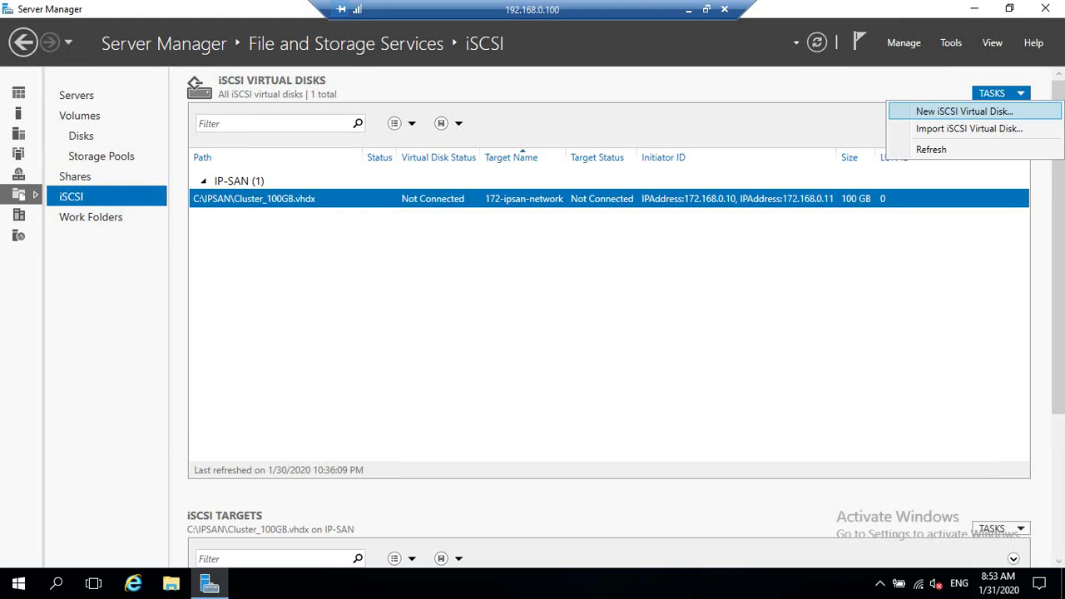
{"action": "left_click", "coordinate": [964, 110]}
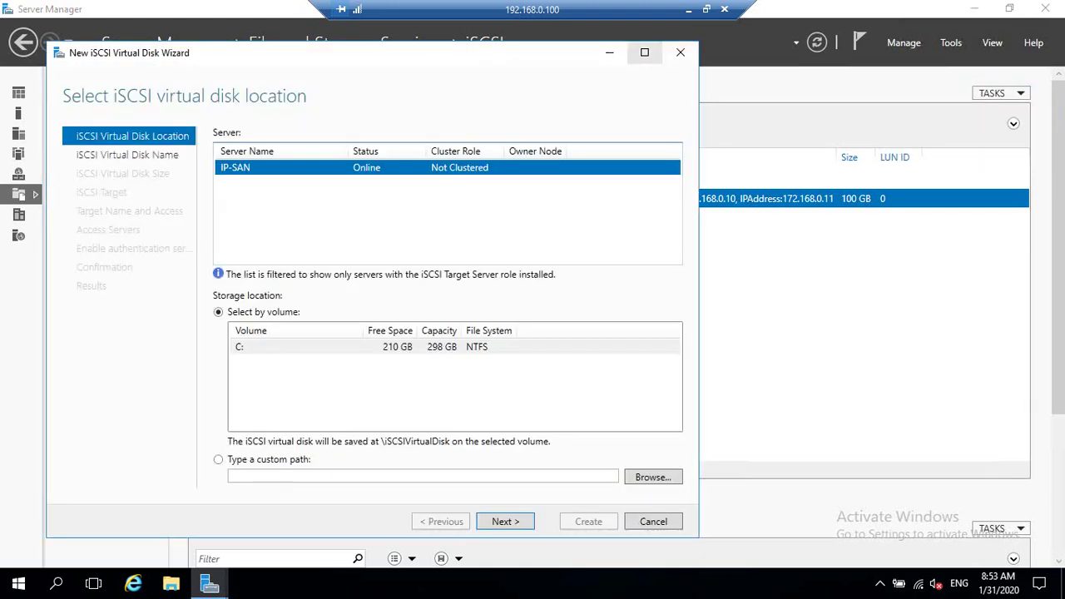
{"action": "left_click", "coordinate": [644, 53]}
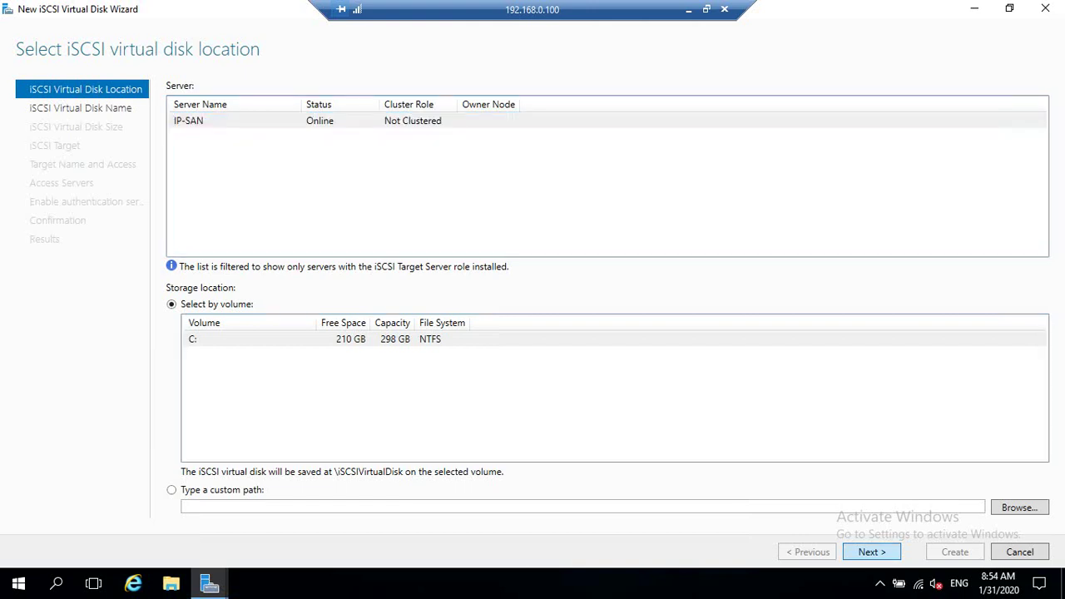
{"action": "key", "text": "Return"}
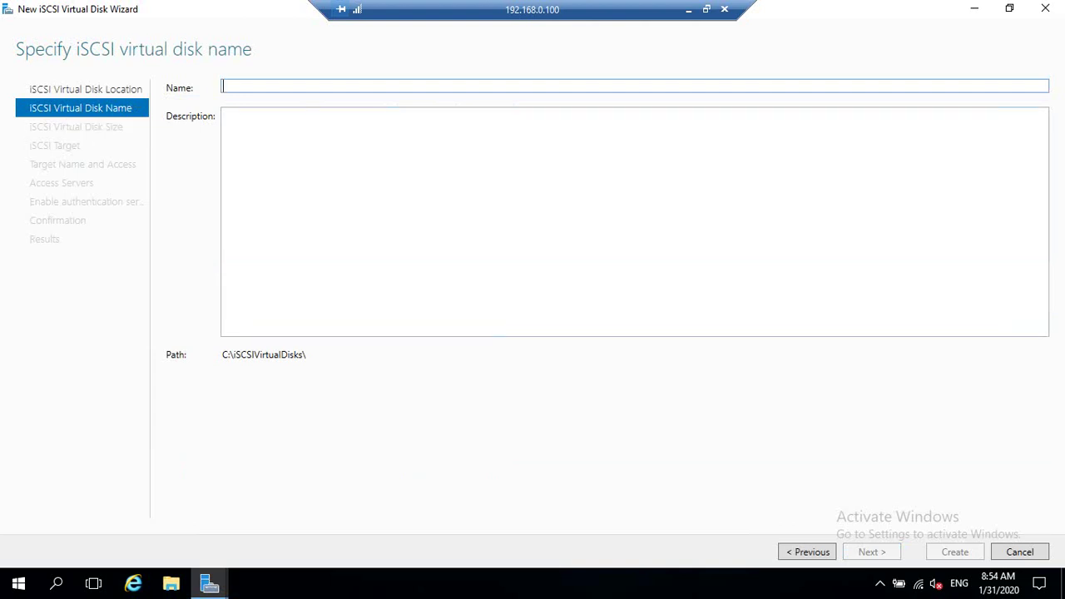
- Name the new iSCSI virtual disk test_lun and continue to its size settings
{"action": "type", "text": "trat"}
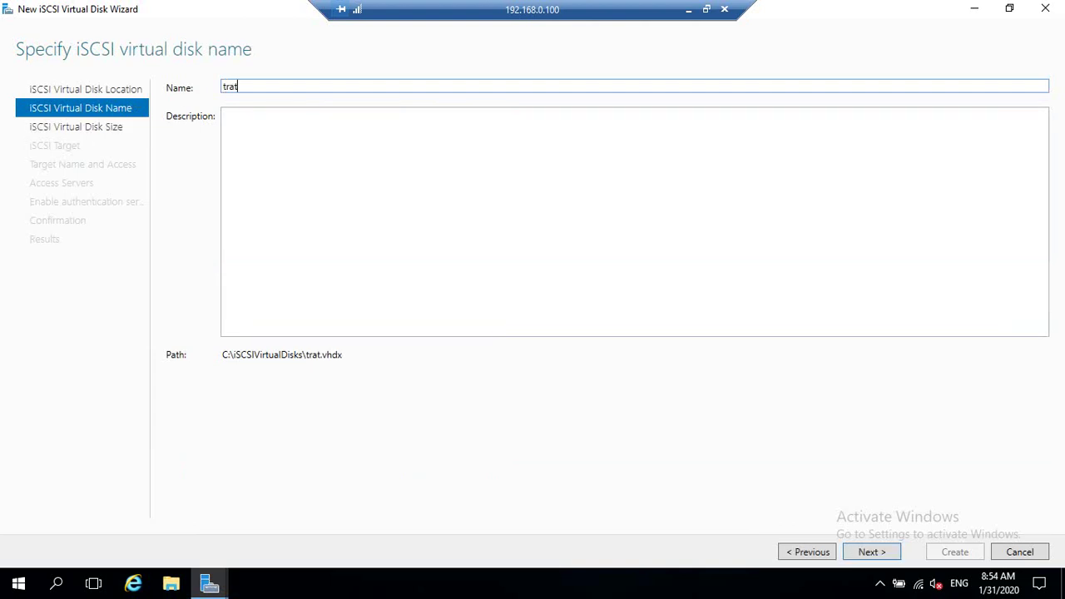
{"action": "key", "text": "BackSpace"}
{"action": "key", "text": "BackSpace"}
{"action": "key", "text": "BackSpace"}
{"action": "key", "text": "BackSpace"}
{"action": "type", "text": "test_lun"}
{"action": "key", "text": "Return"}
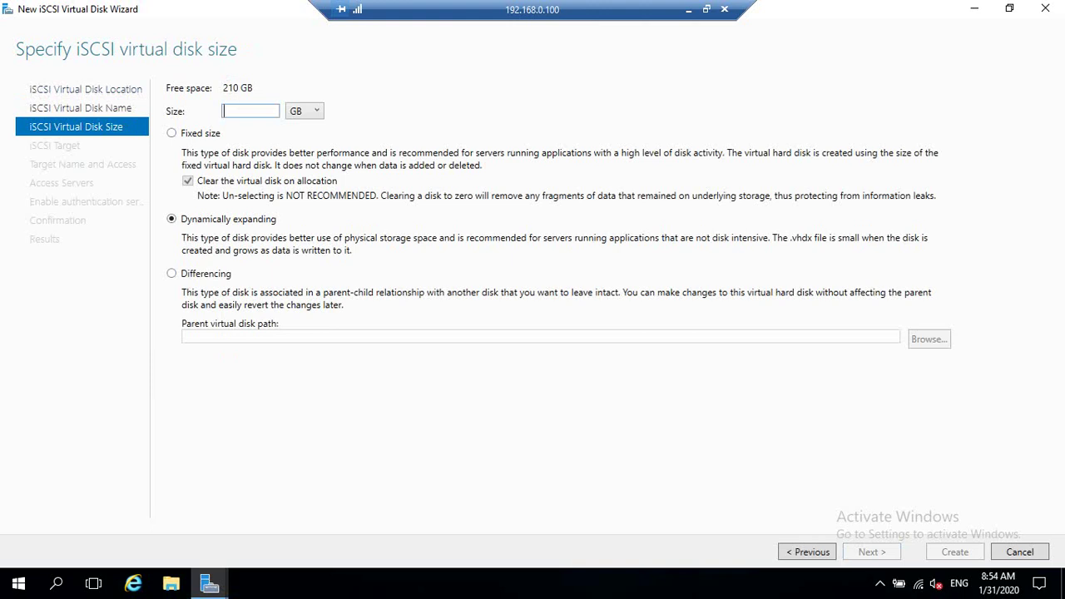
- Set the dynamically expanding virtual disk's size to 50 GB and choose to assign it to a new iSCSI target
{"action": "type", "text": "50"}
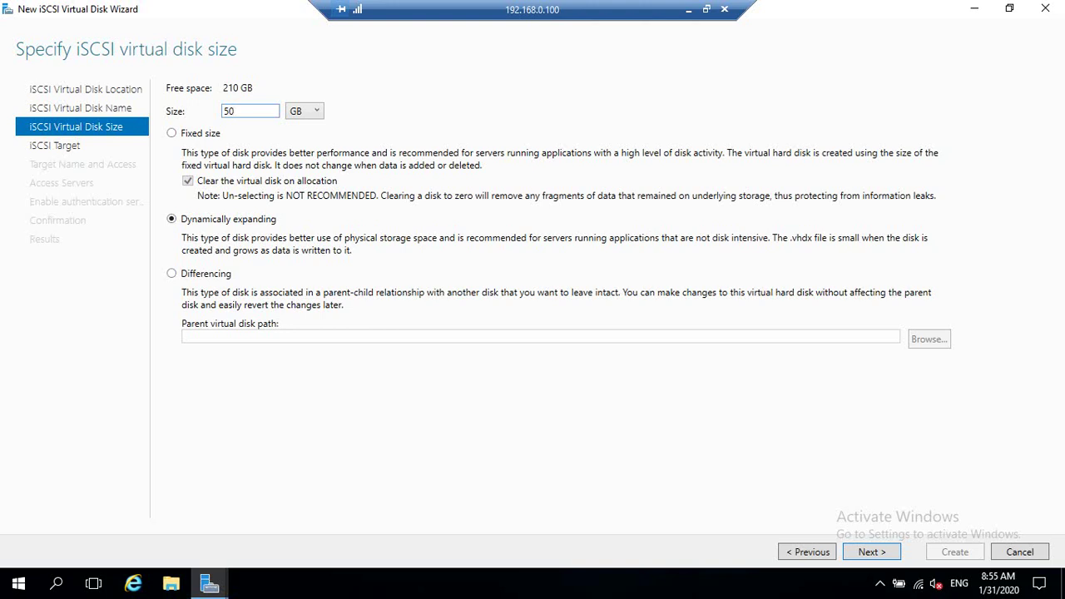
{"action": "left_click", "coordinate": [871, 552]}
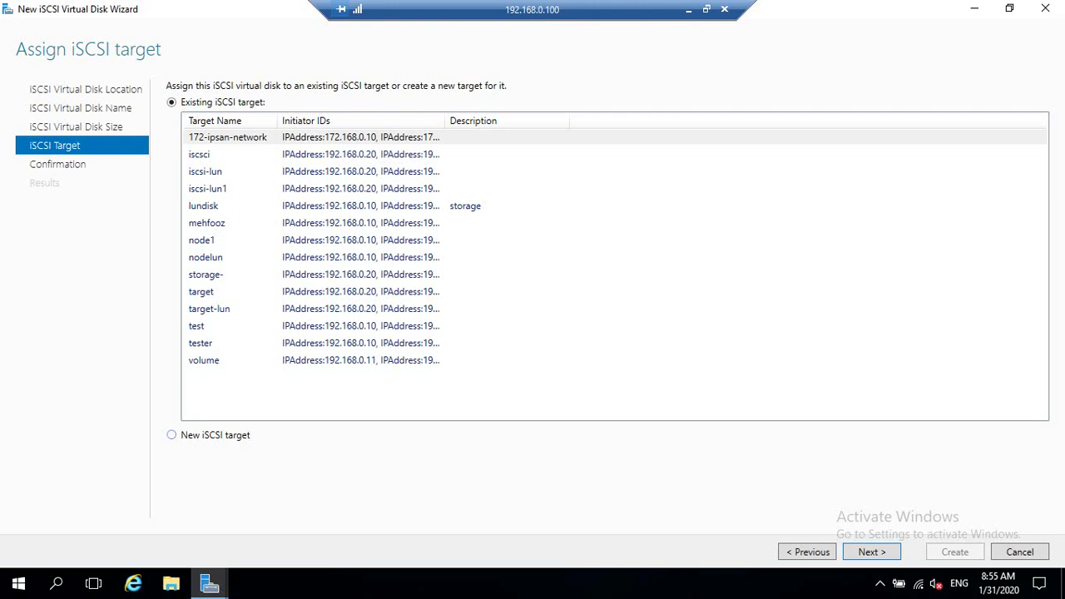
{"action": "left_click", "coordinate": [171, 434]}
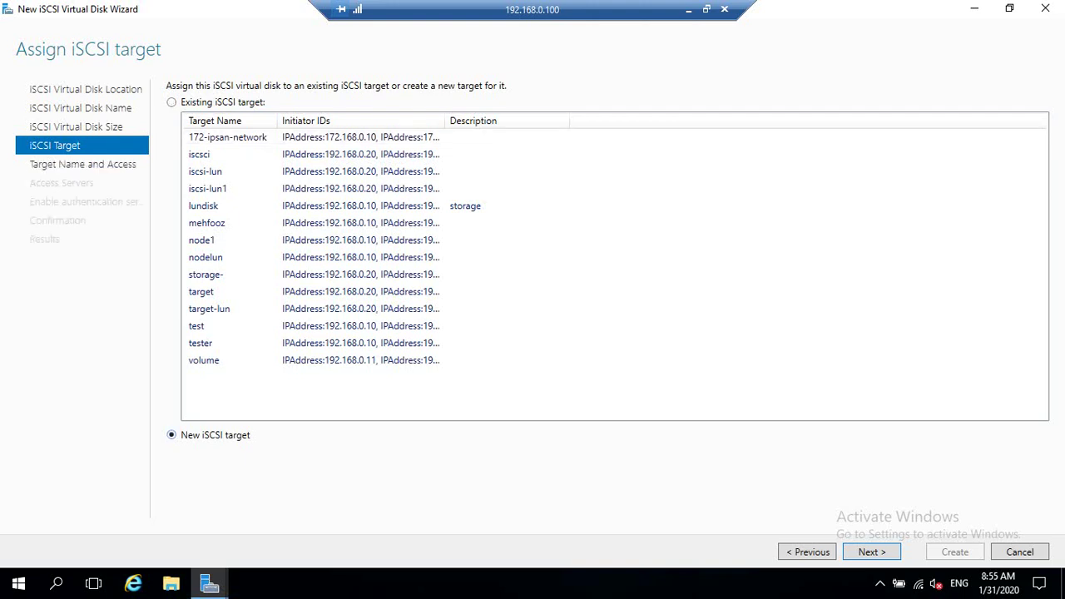
{"action": "left_click", "coordinate": [871, 551]}
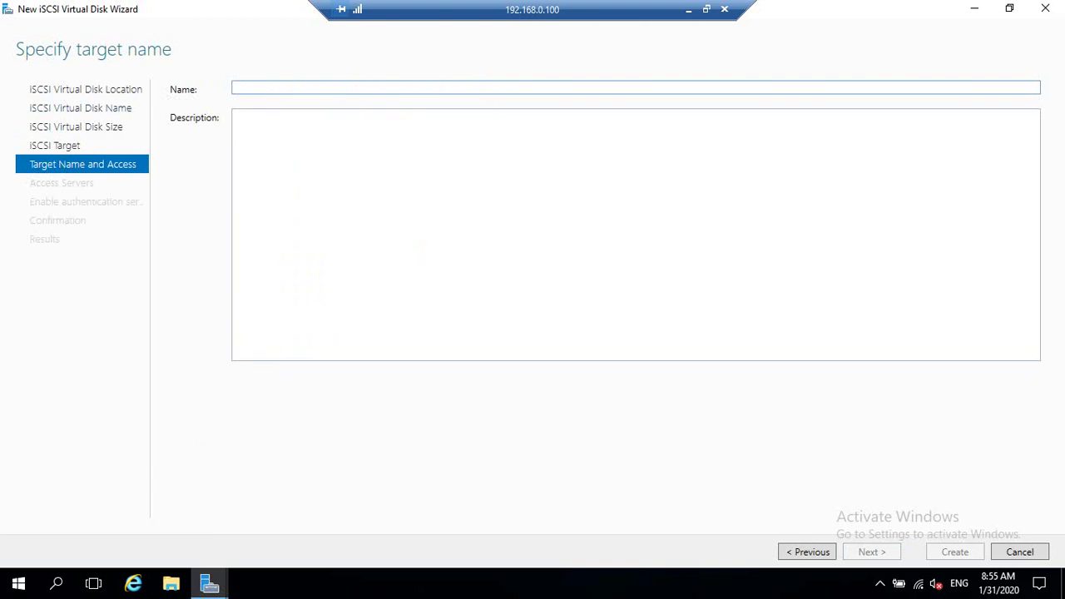
- Try to name the new iSCSI target test_luns, accept the conversion to test-luns, and try the shortened name test
{"action": "type", "text": "test_"}
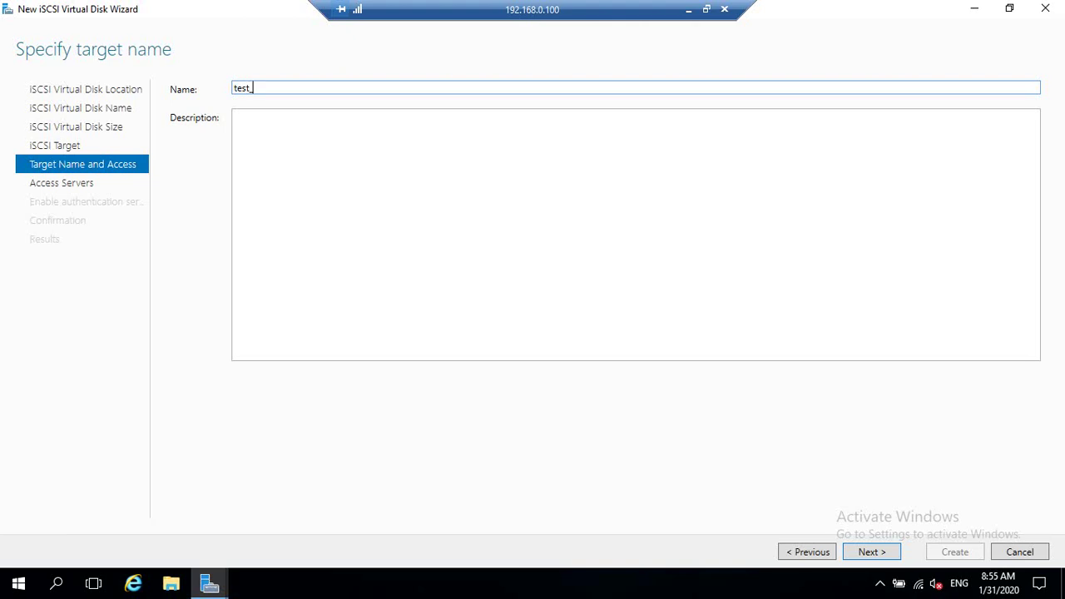
{"action": "type", "text": "luns"}
{"action": "key", "text": "Return"}
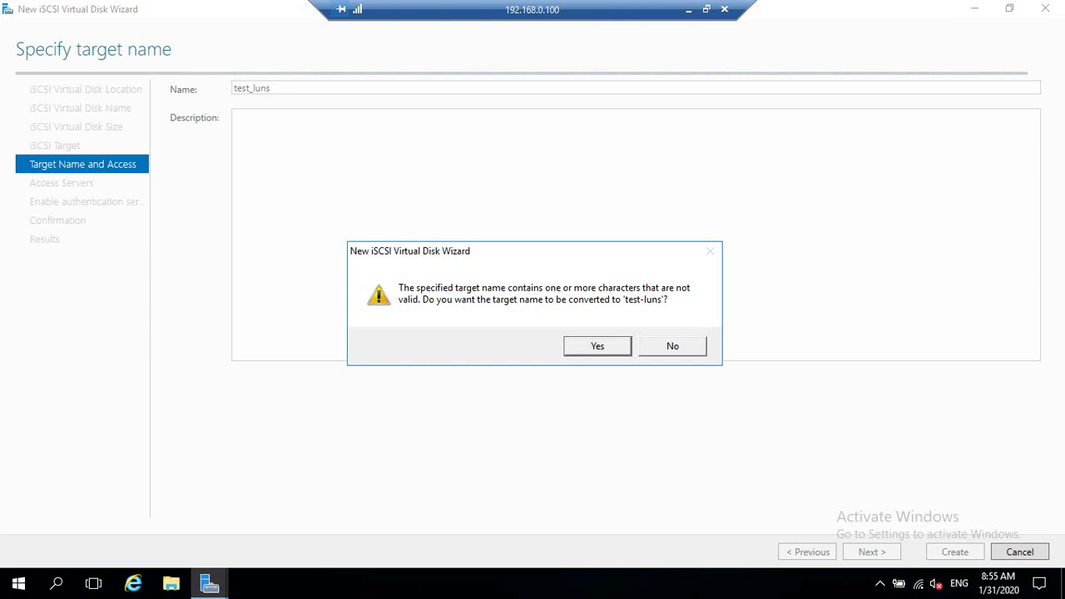
{"action": "key", "text": "Return"}
{"action": "left_click", "coordinate": [269, 87]}
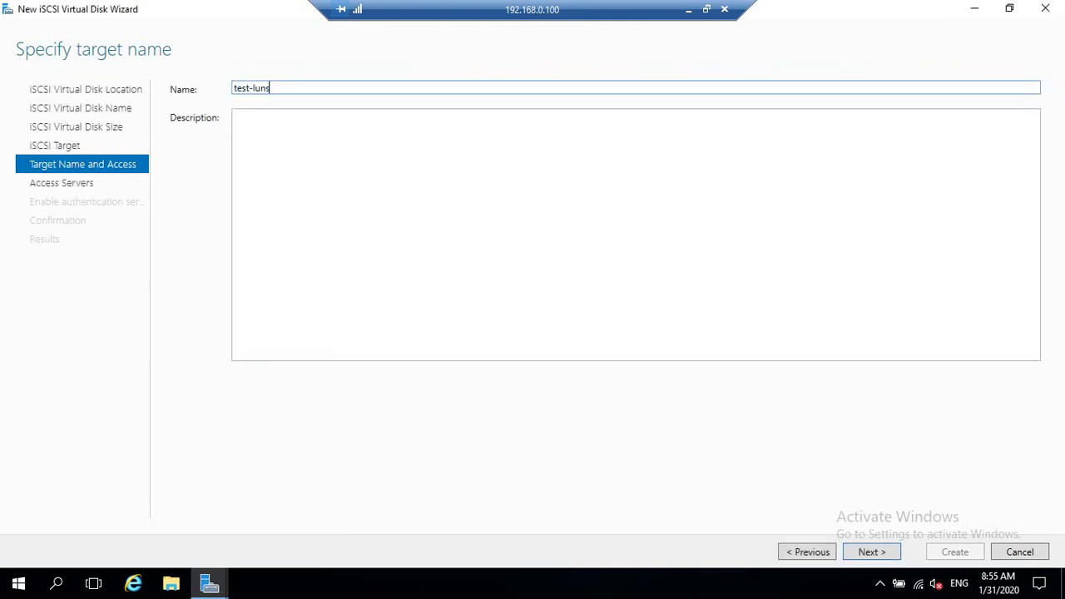
{"action": "key", "text": "BackSpace"}
{"action": "key", "text": "BackSpace"}
{"action": "key", "text": "BackSpace"}
{"action": "key", "text": "BackSpace"}
{"action": "key", "text": "BackSpace"}
{"action": "key", "text": "Return"}
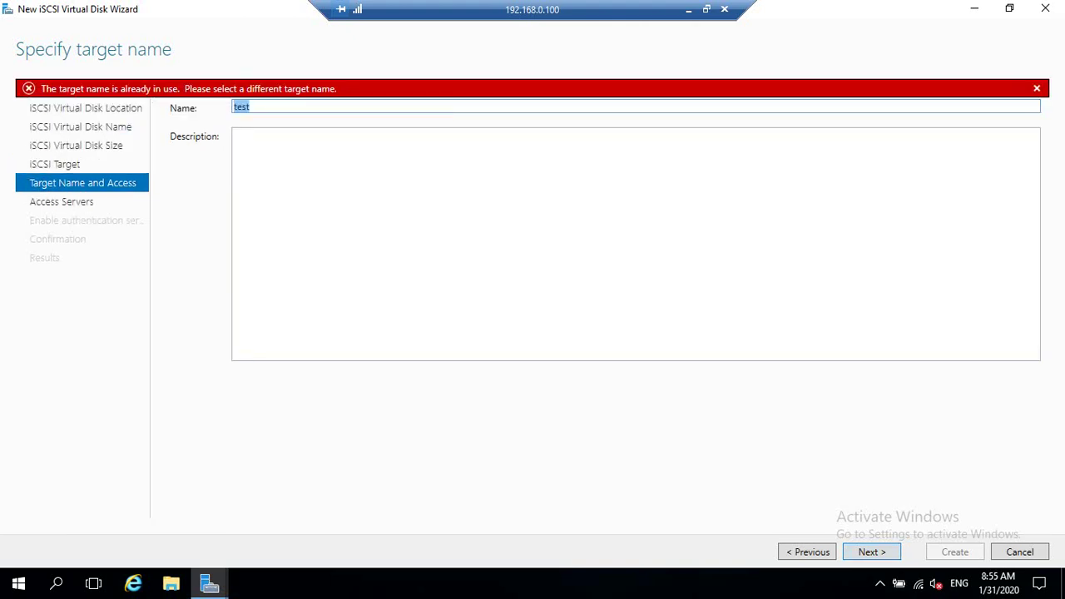
- Name the new iSCSI target testing and continue to the access servers
{"action": "left_click", "coordinate": [249, 106]}
{"action": "key", "text": "BackSpace"}
{"action": "key", "text": "BackSpace"}
{"action": "type", "text": "sting"}
{"action": "key", "text": "Return"}
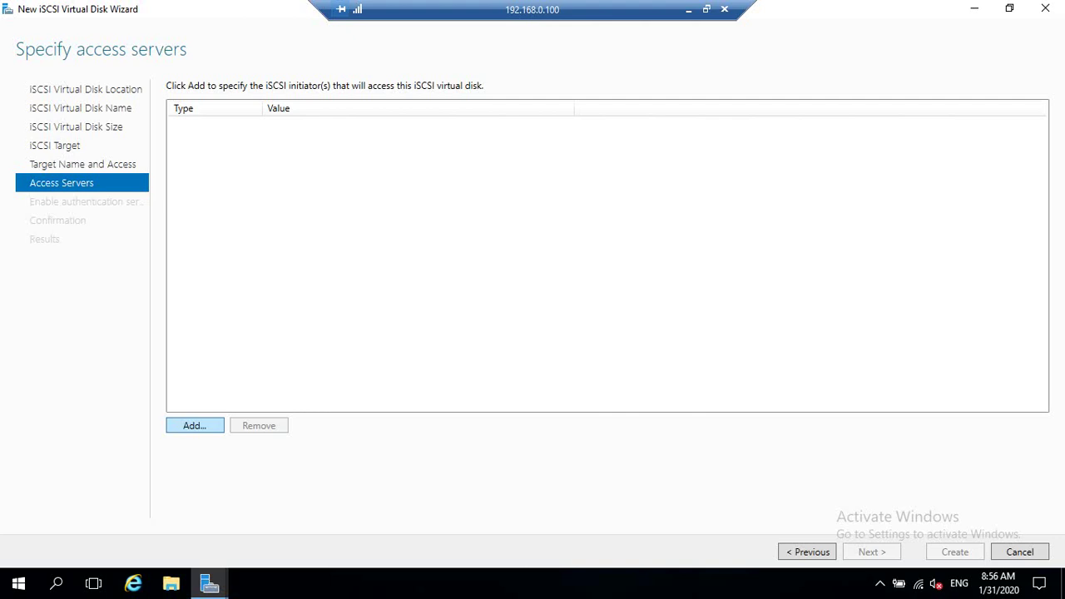
- Add an access server for the target, identified by the IP address 192.168.0.10
{"action": "left_click", "coordinate": [194, 426]}
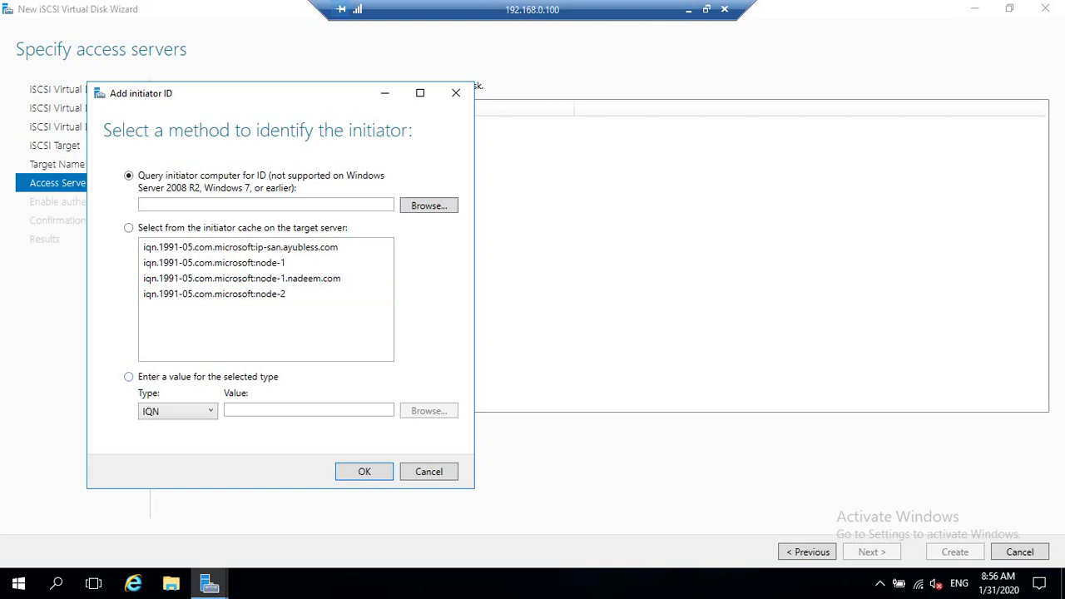
{"action": "left_click", "coordinate": [128, 377]}
{"action": "left_click", "coordinate": [177, 411]}
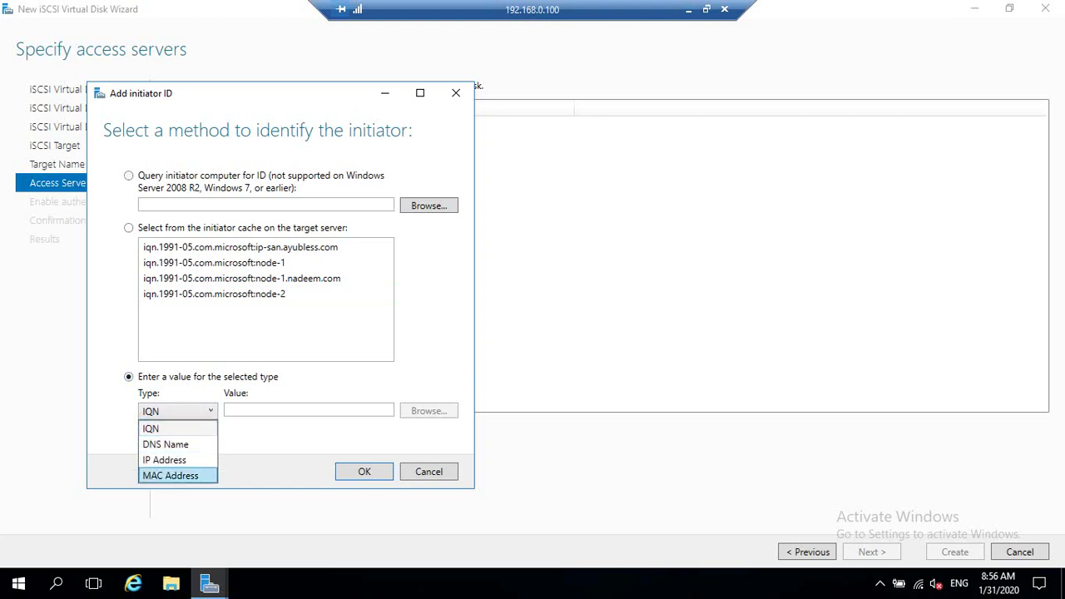
{"action": "left_click", "coordinate": [171, 459]}
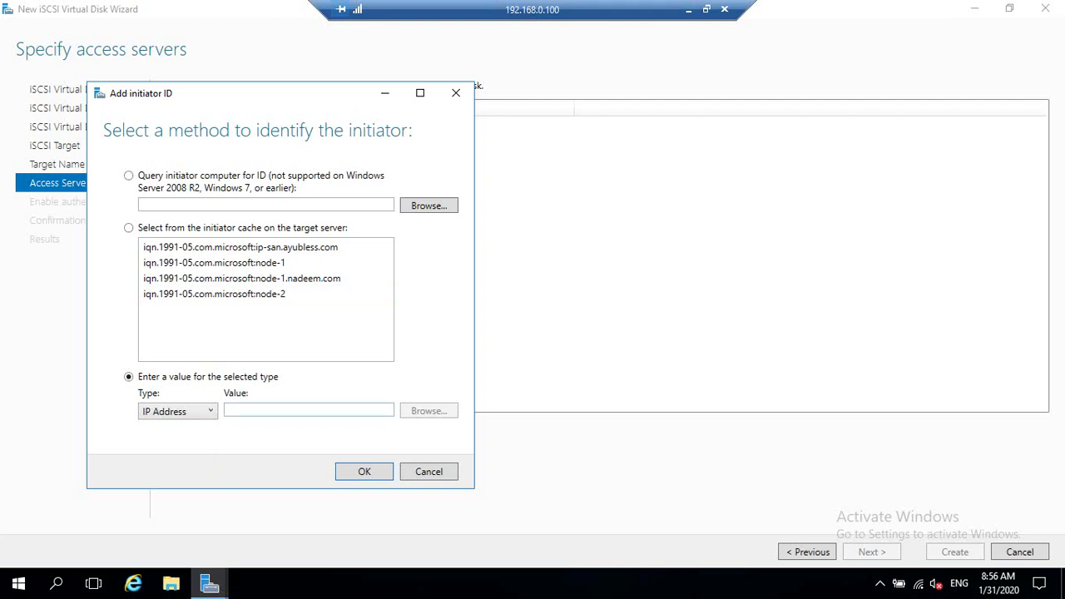
{"action": "type", "text": "192"}
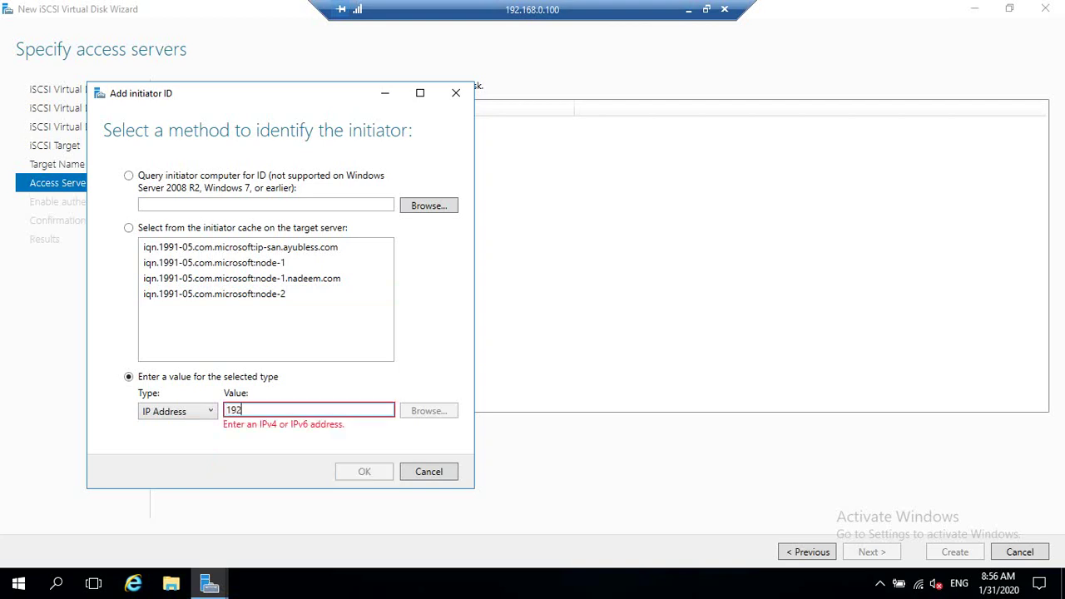
{"action": "type", "text": ".168.0.10"}
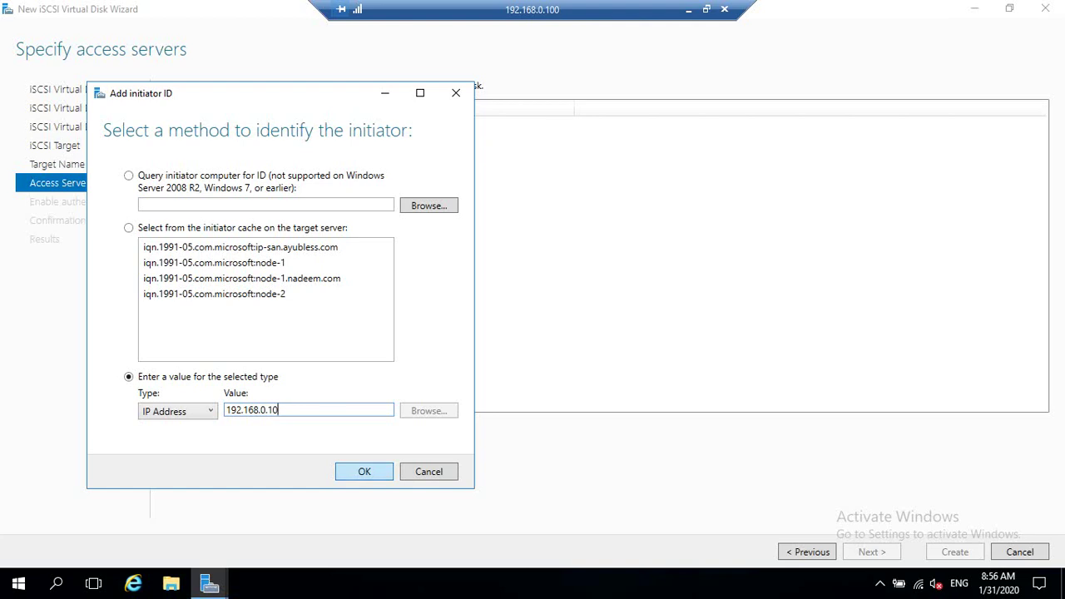
{"action": "left_click", "coordinate": [363, 471]}
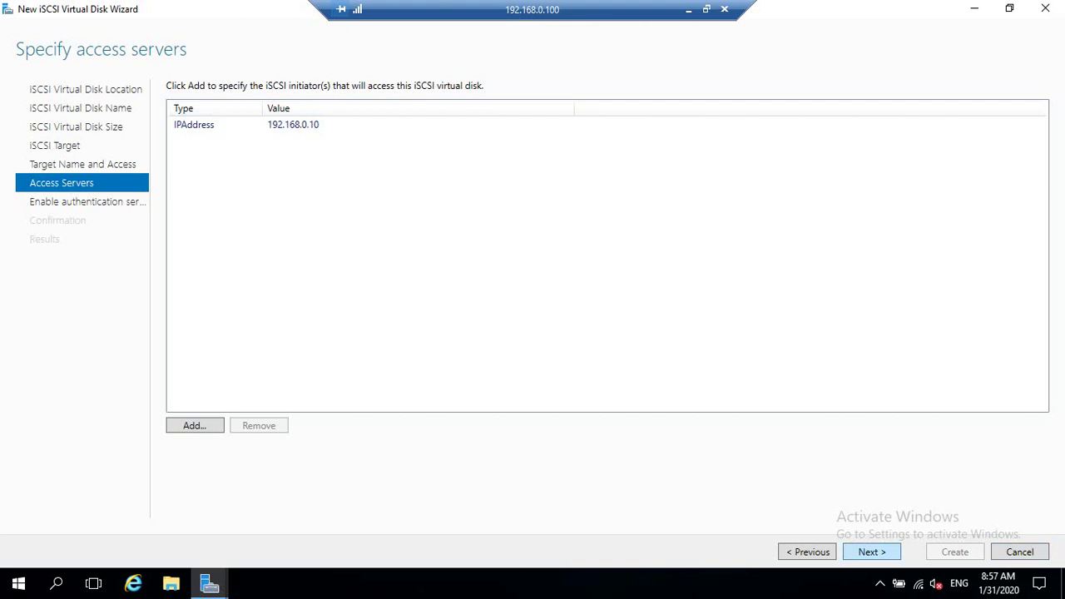
- Create the iSCSI virtual disk with CHAP and reverse CHAP disabled, close the wizard, and select test_lun.vhdx in the disk list
{"action": "left_click", "coordinate": [872, 551]}
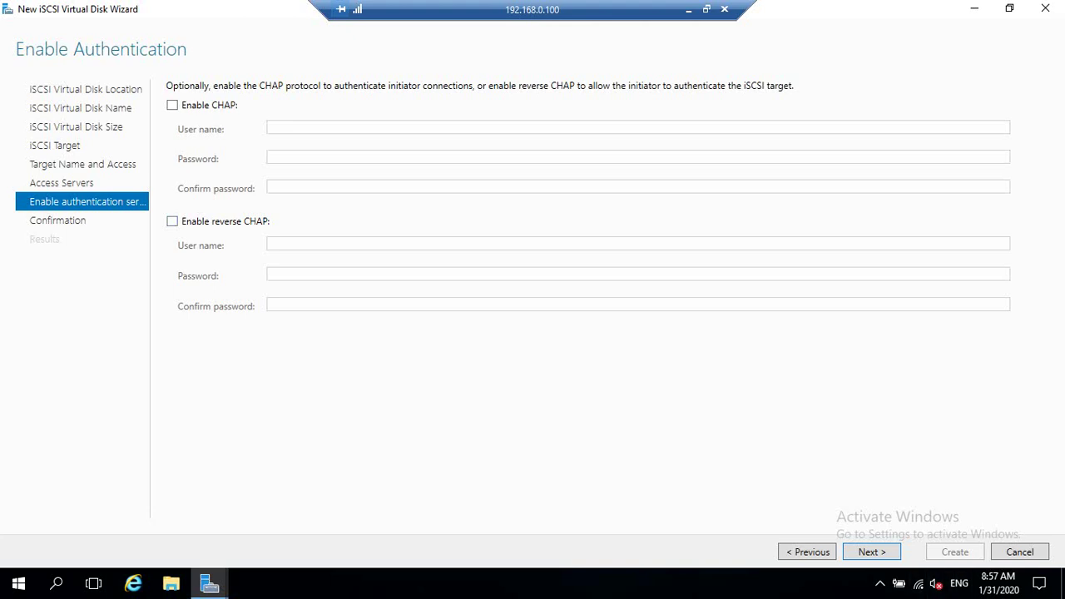
{"action": "left_click", "coordinate": [871, 551]}
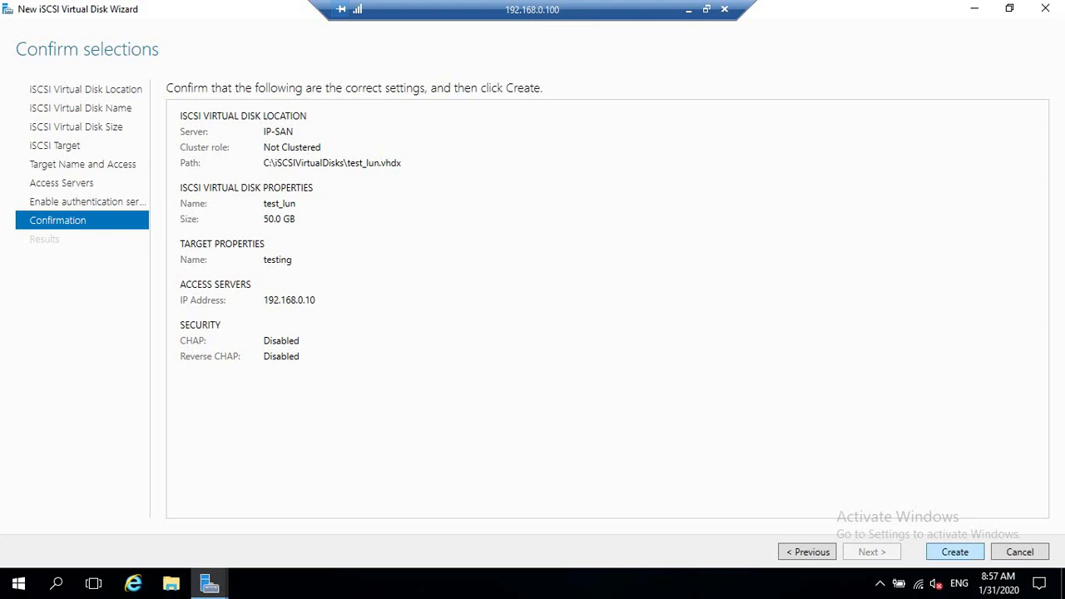
{"action": "left_click", "coordinate": [955, 552]}
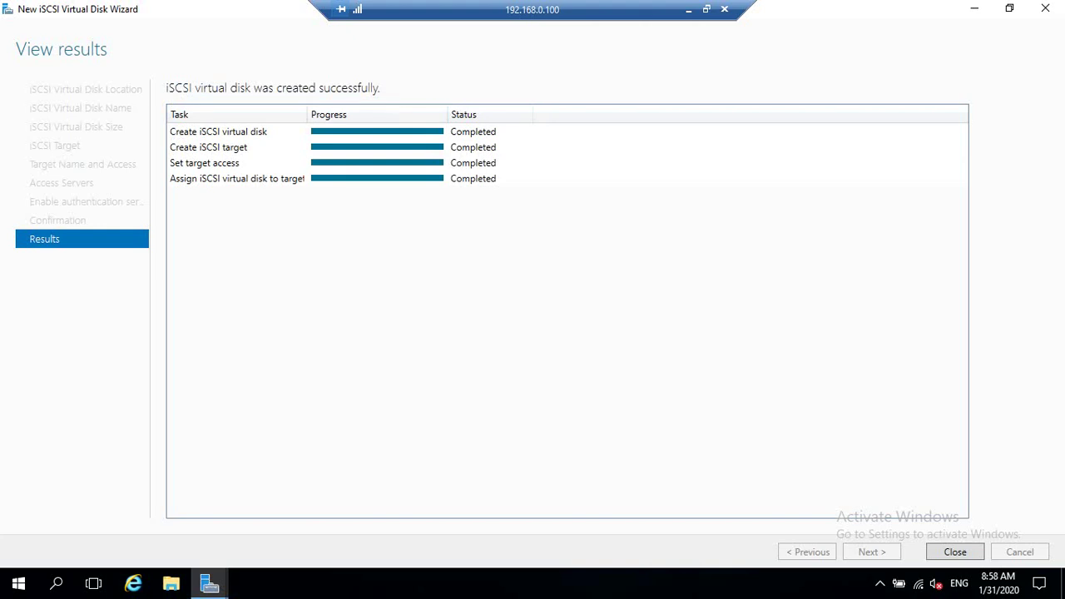
{"action": "left_click_drag", "start_coordinate": [307, 114], "coordinate": [367, 114]}
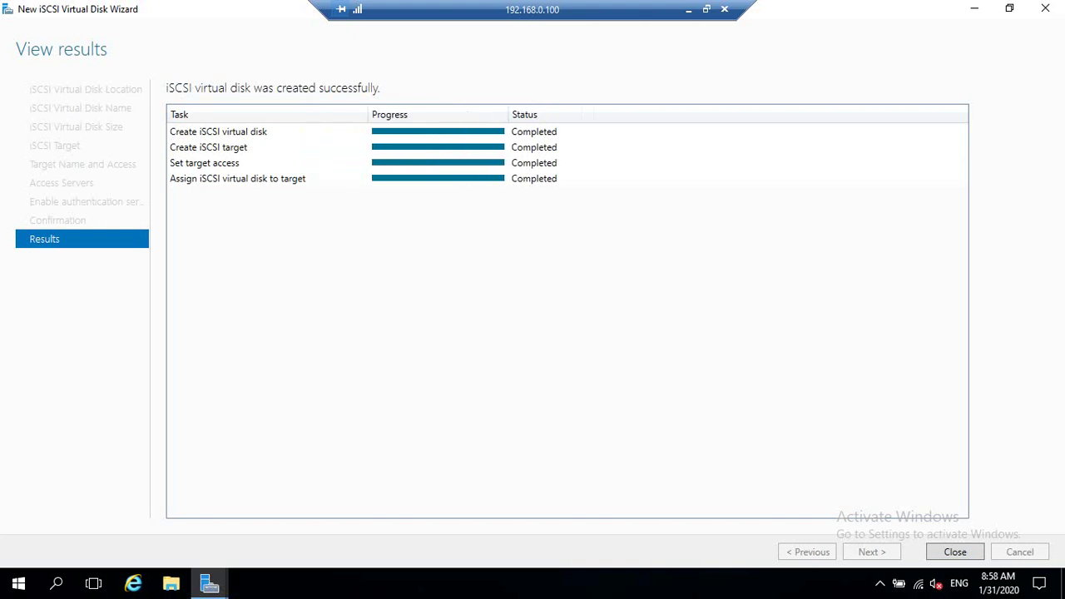
{"action": "left_click", "coordinate": [955, 552]}
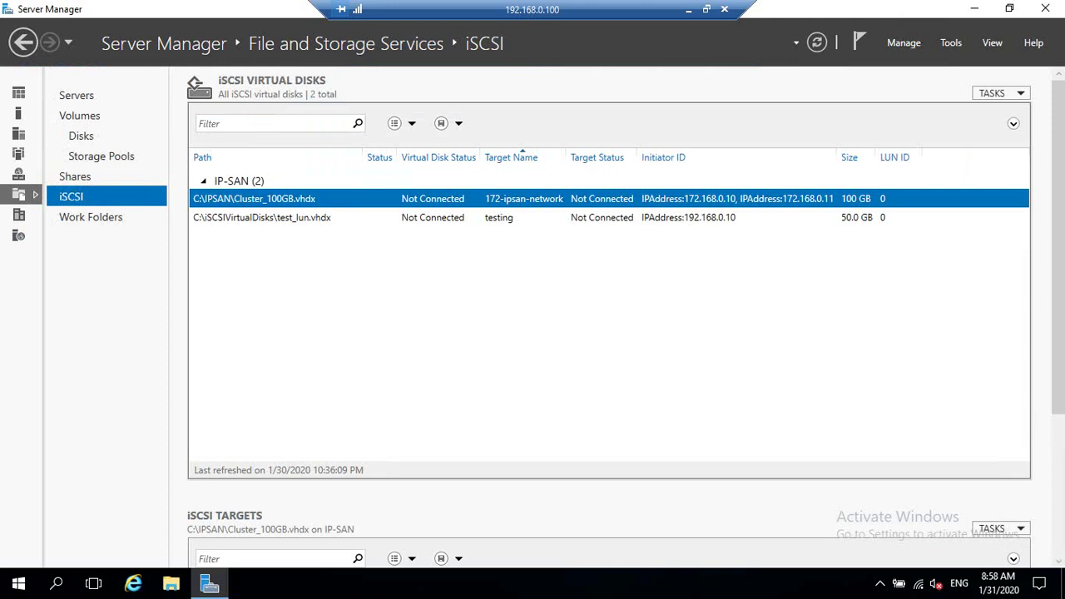
{"action": "left_click", "coordinate": [499, 217]}
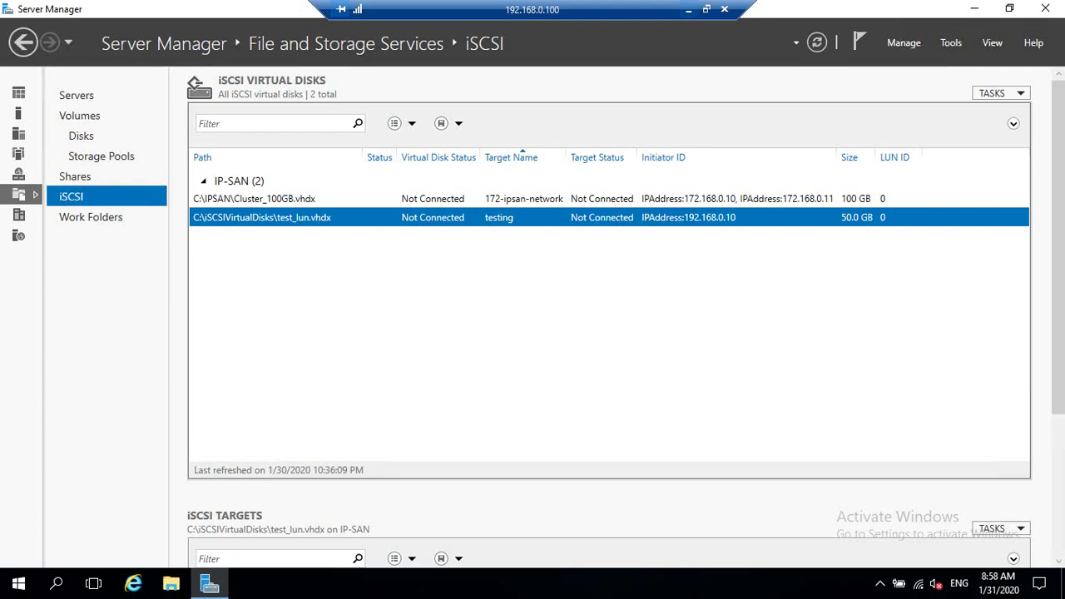
- Switch to the 192.168.0.10 Remote Desktop session and minimize its open windows to reach the server's desktop
{"action": "left_click", "coordinate": [689, 10]}
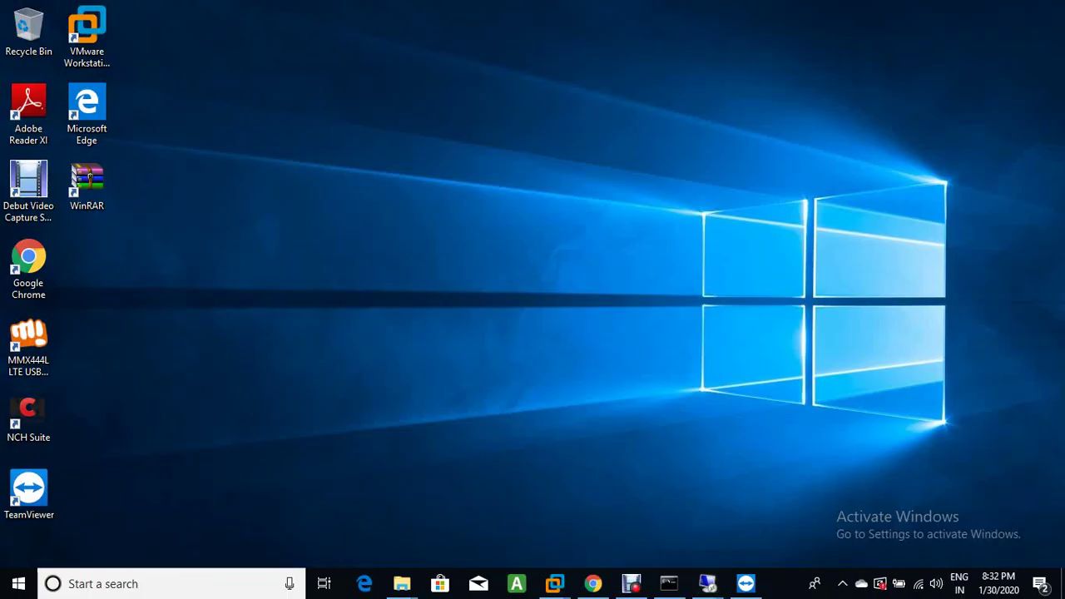
{"action": "mouse_move", "coordinate": [707, 583]}
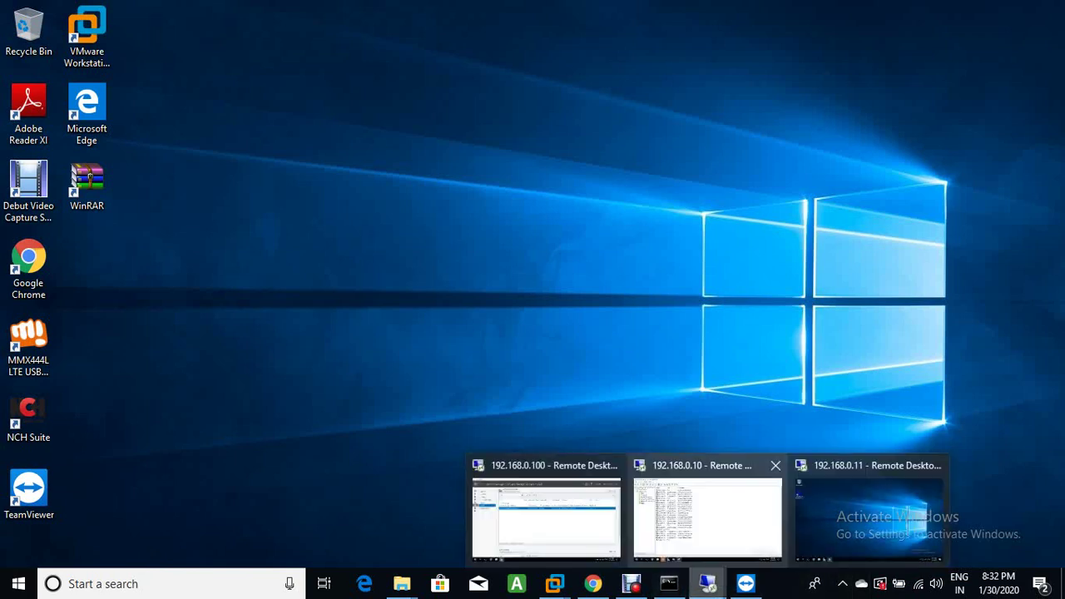
{"action": "left_click", "coordinate": [705, 515]}
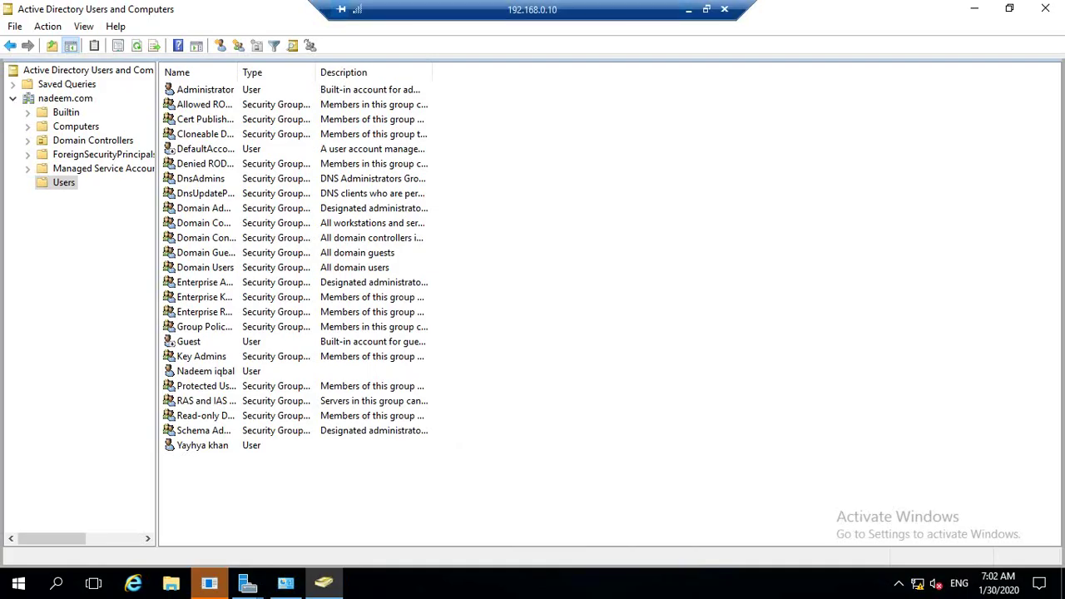
{"action": "left_click", "coordinate": [689, 9]}
{"action": "right_click", "coordinate": [542, 54]}
{"action": "left_click", "coordinate": [583, 99]}
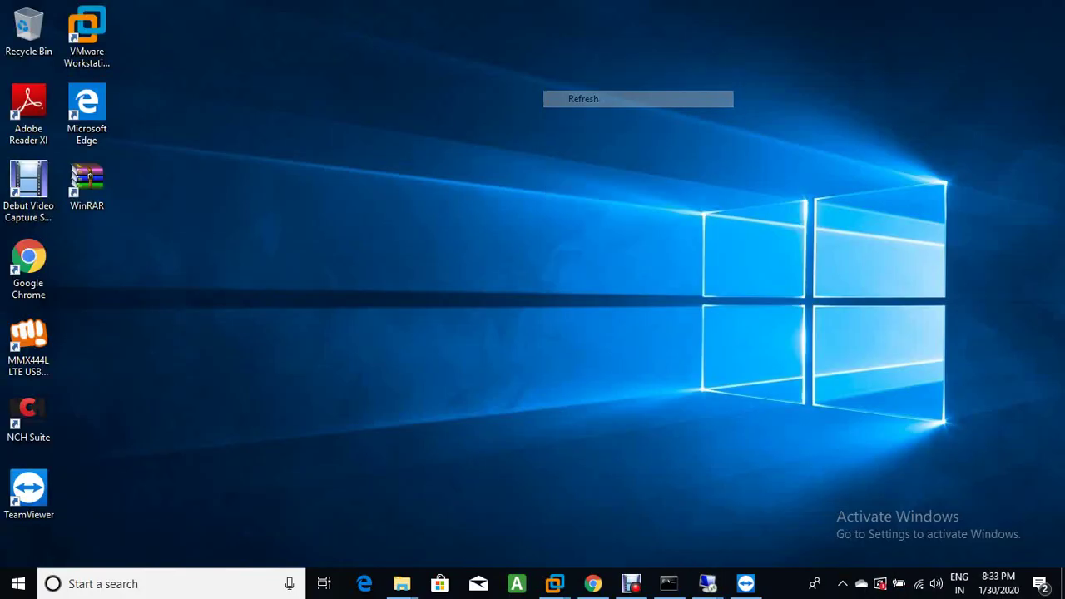
{"action": "mouse_move", "coordinate": [707, 583]}
{"action": "left_click", "coordinate": [705, 516]}
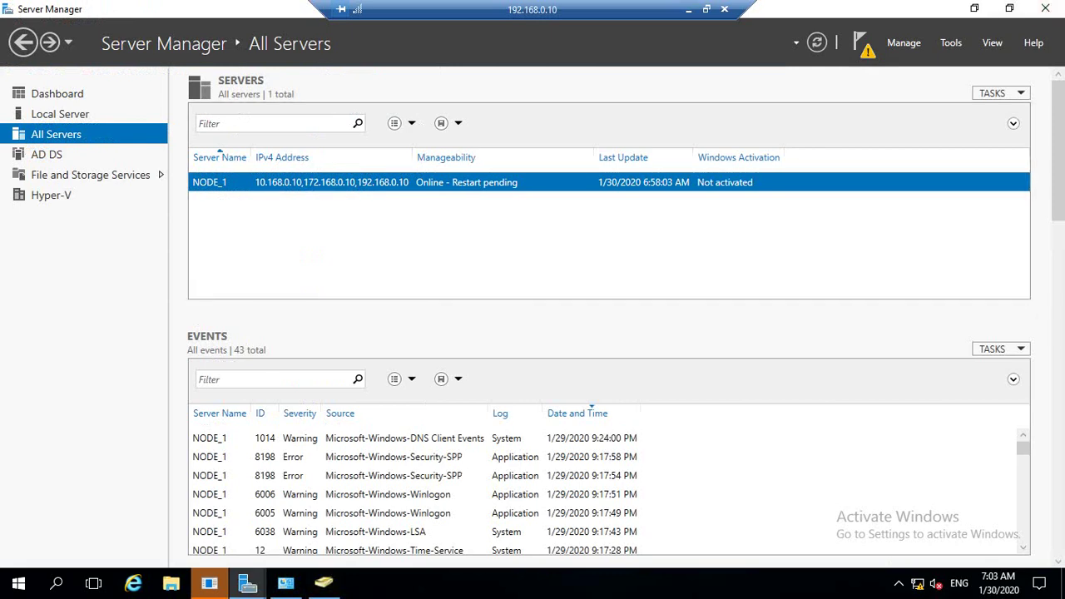
{"action": "left_click", "coordinate": [975, 8]}
{"action": "left_click", "coordinate": [594, 396]}
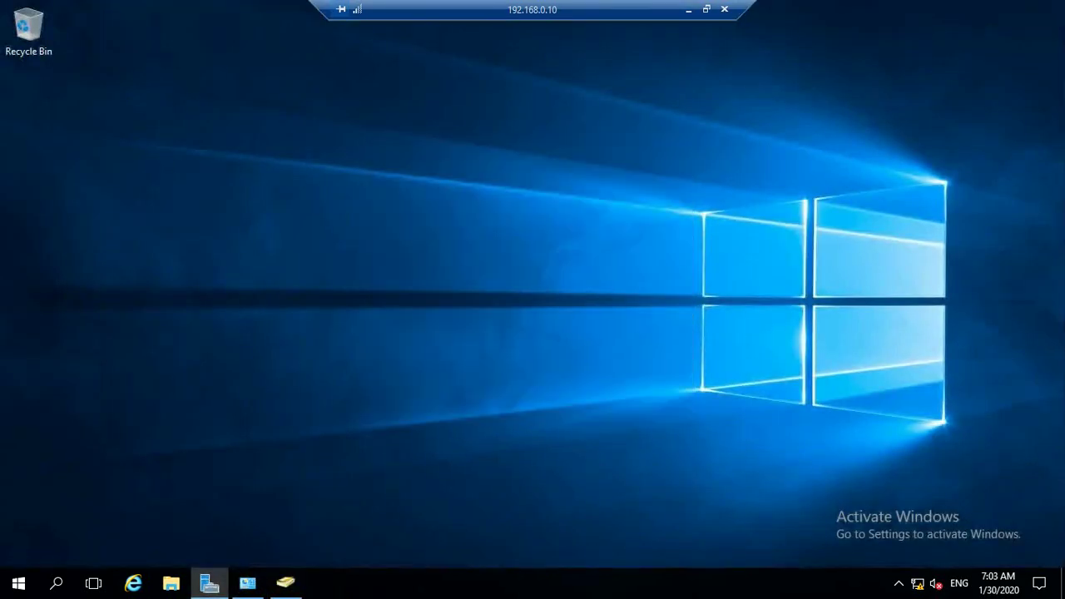
- Minimize the Remove Roles and Features Wizard, open the iSCSI Initiator from Server Manager and enter 192.168.0.10 as the quick connect target
{"action": "right_click", "coordinate": [650, 228]}
{"action": "left_click", "coordinate": [692, 275]}
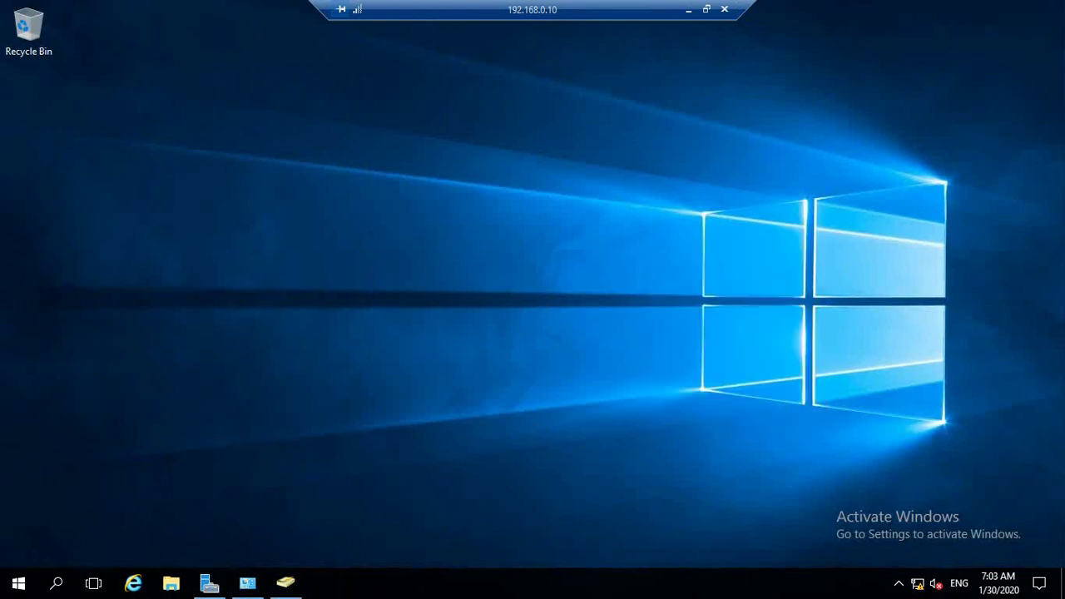
{"action": "left_click", "coordinate": [209, 583]}
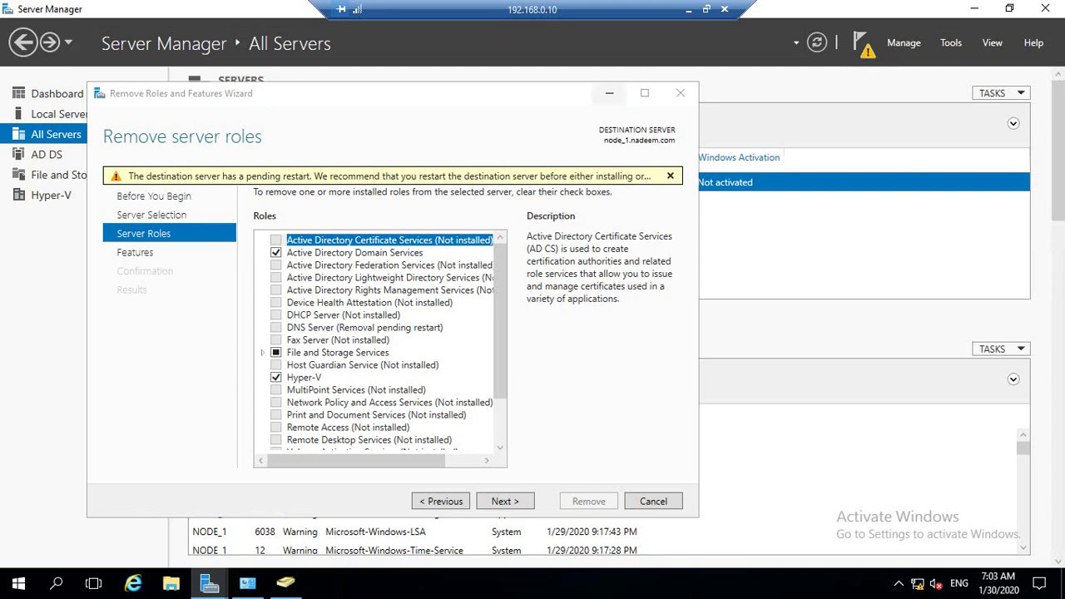
{"action": "left_click", "coordinate": [609, 93]}
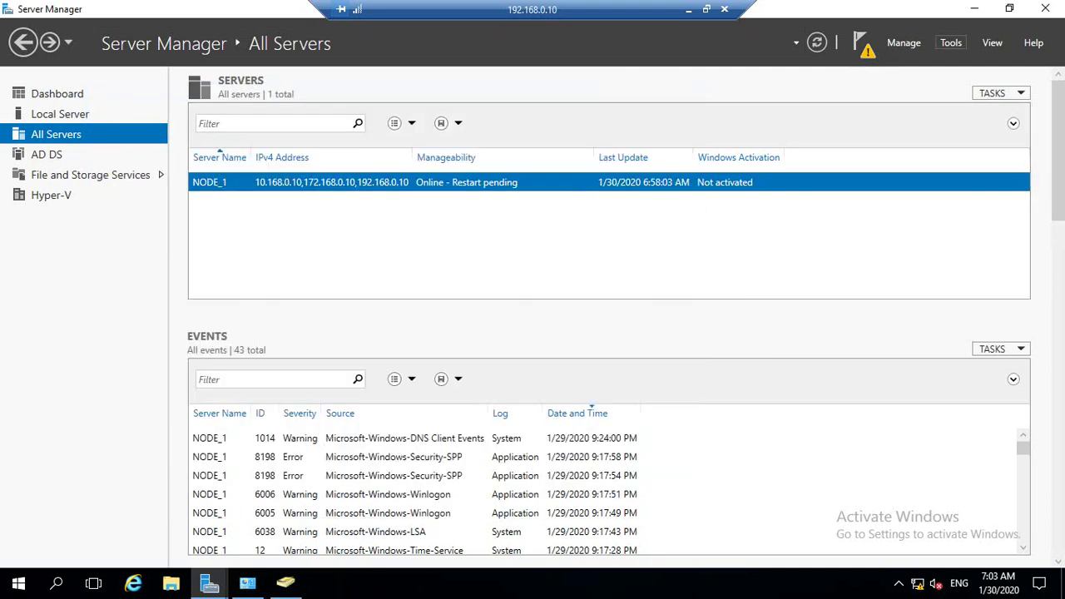
{"action": "left_click", "coordinate": [951, 42]}
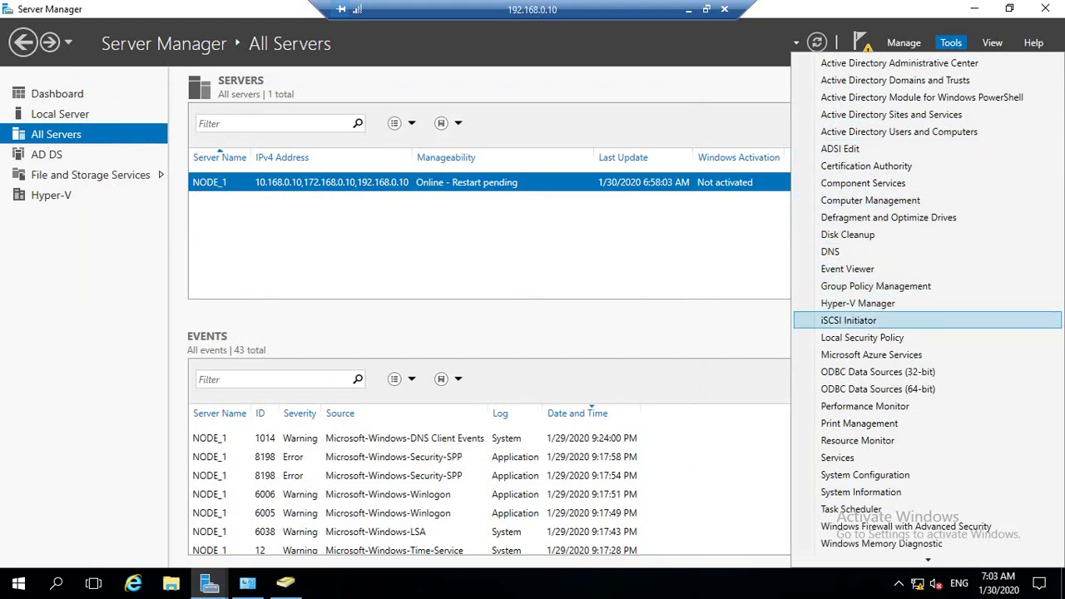
{"action": "left_click", "coordinate": [849, 320]}
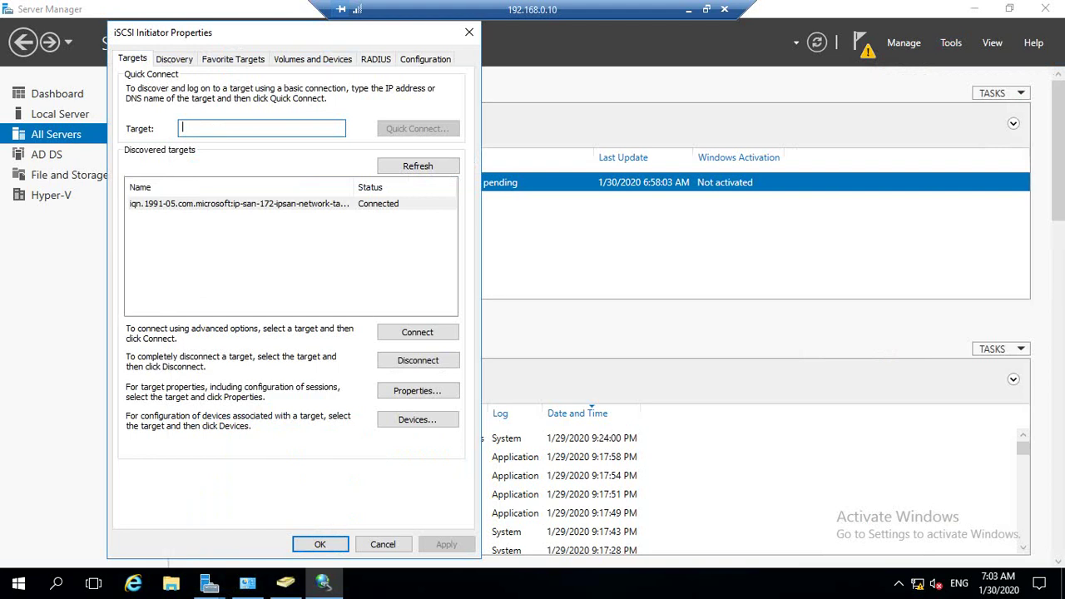
{"action": "type", "text": "19"}
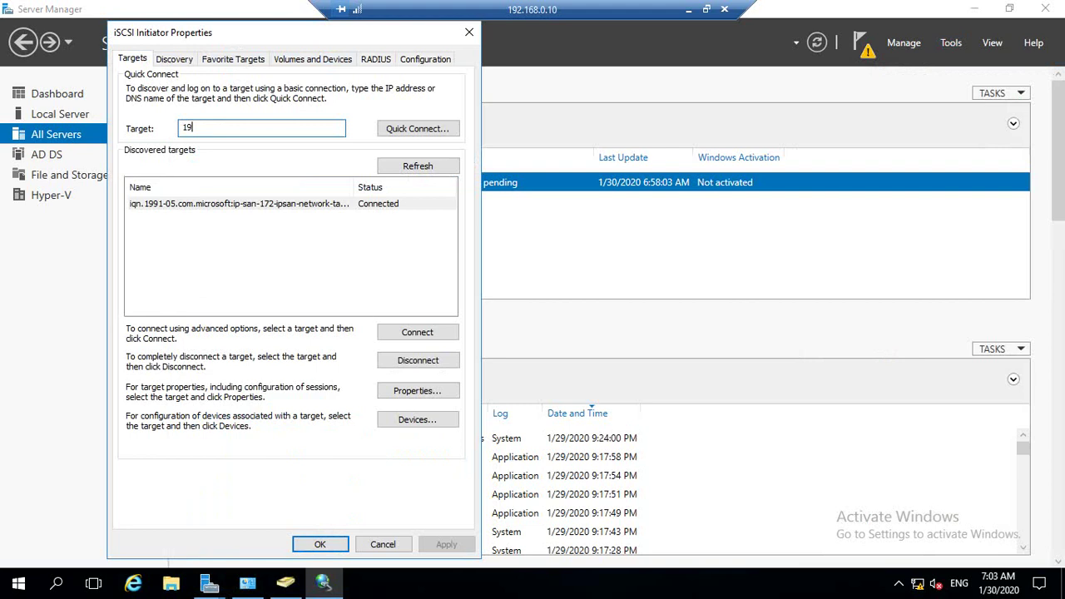
{"action": "type", "text": "2.168.0.10"}
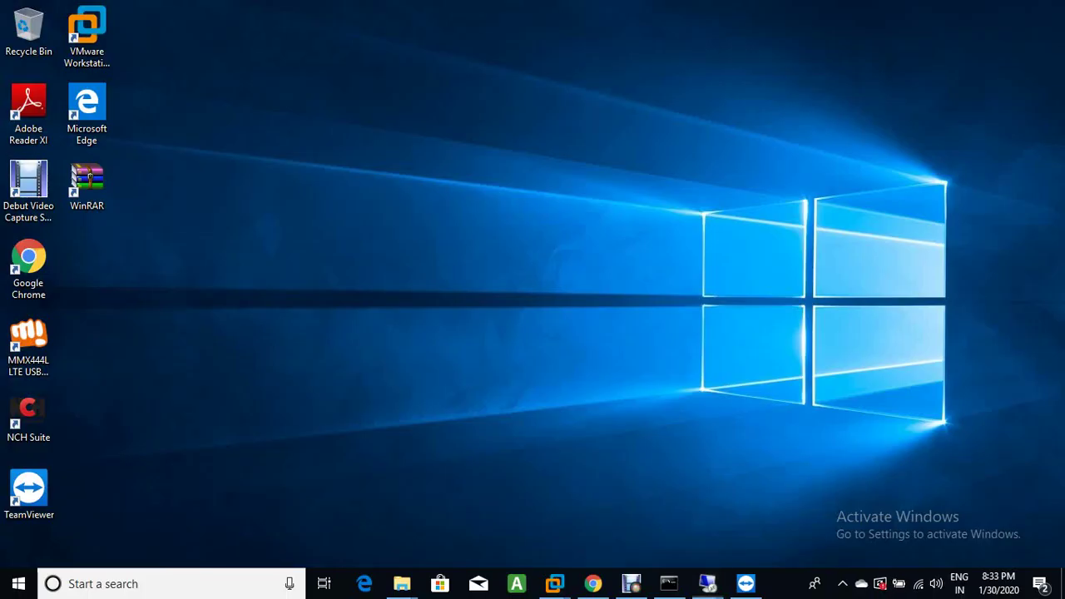
- Switch to the 192.168.0.100 Remote Desktop session and run ipconfig in a Command Prompt to check the server's IP addresses
{"action": "mouse_move", "coordinate": [707, 583]}
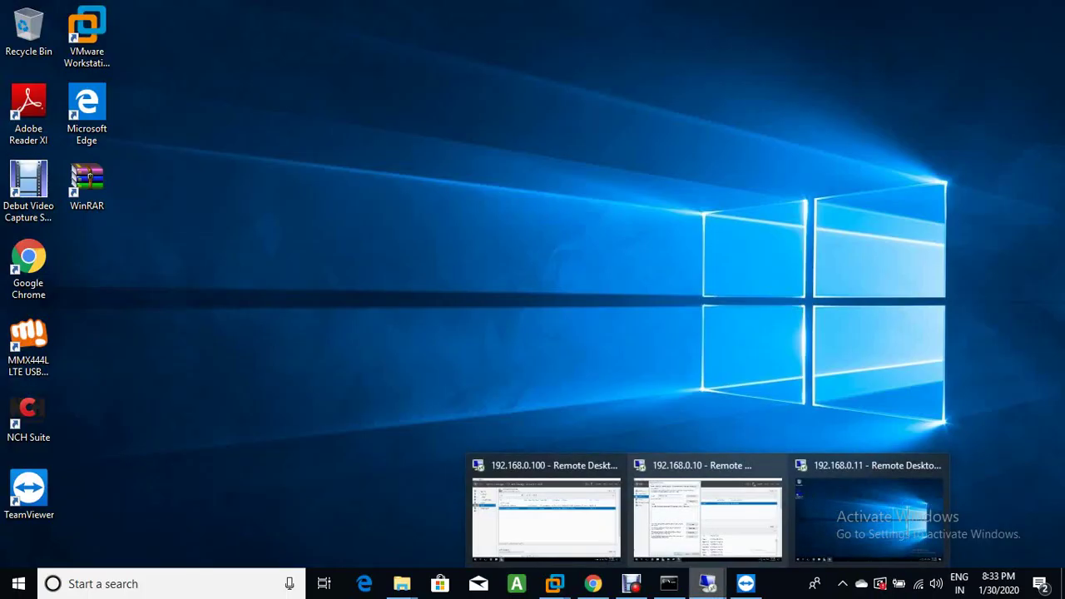
{"action": "left_click", "coordinate": [545, 512]}
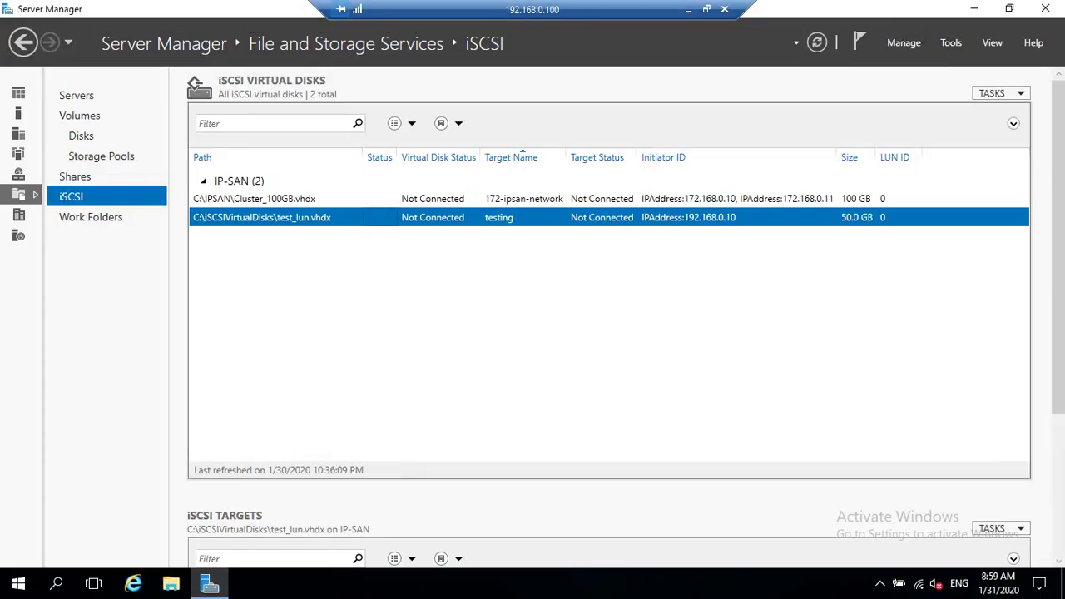
{"action": "key", "text": "super"}
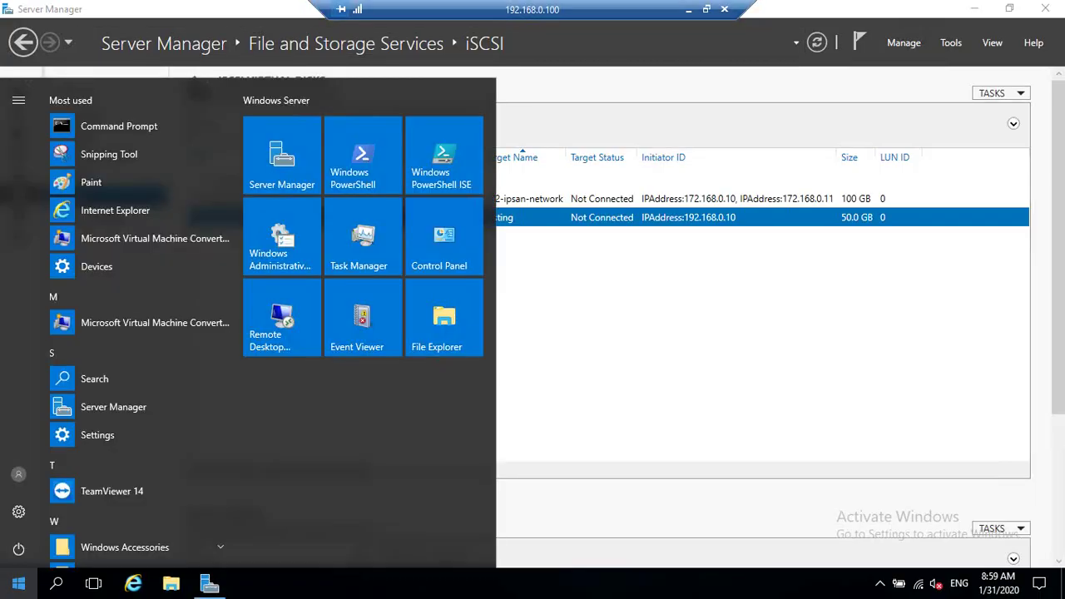
{"action": "type", "text": "md"}
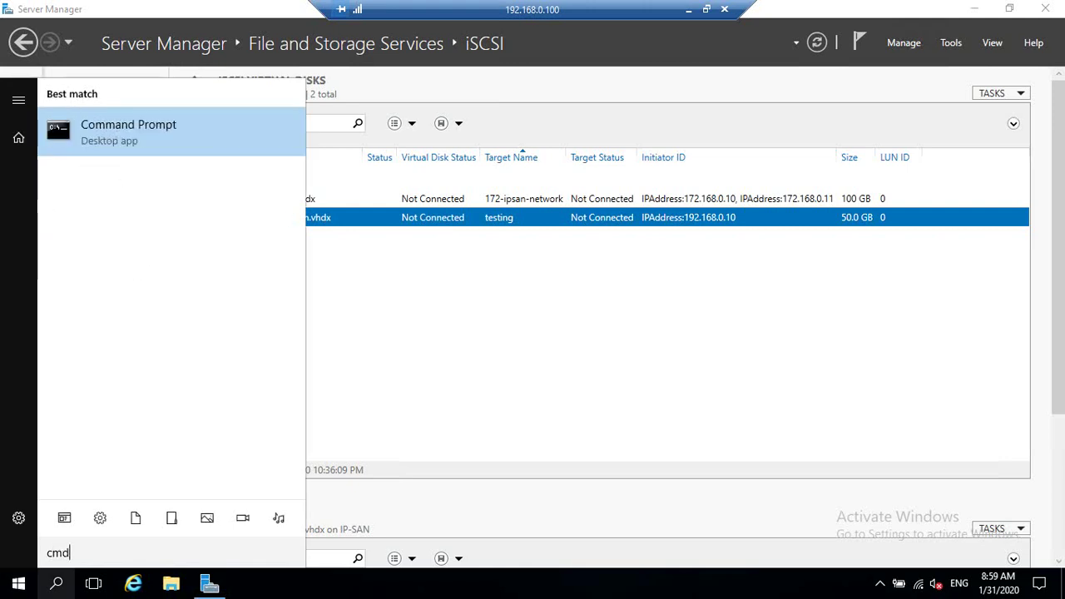
{"action": "key", "text": "Return"}
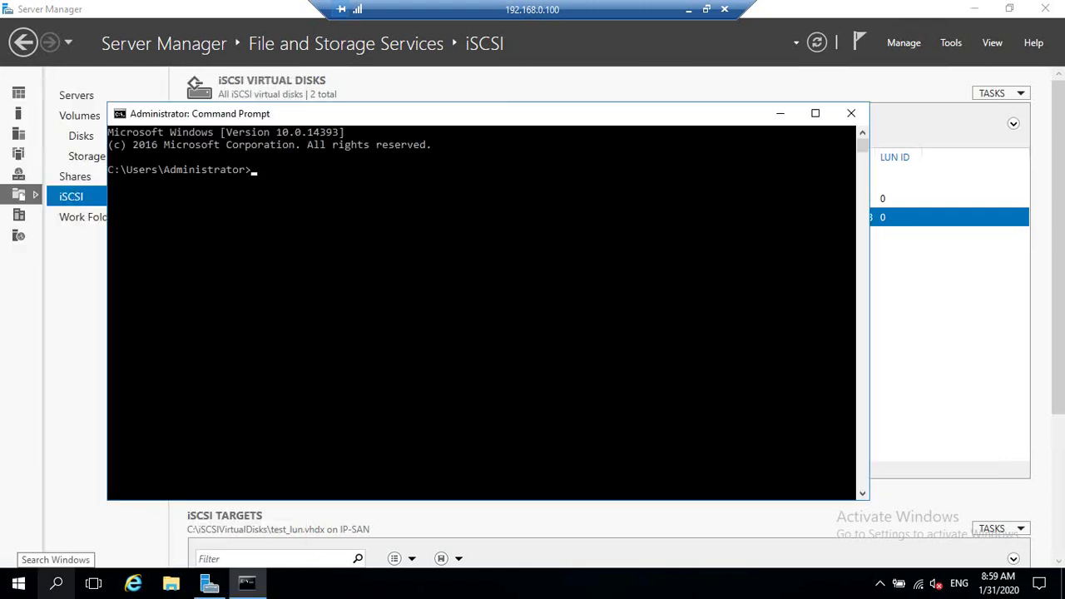
{"action": "type", "text": "ipconfig"}
{"action": "key", "text": "Return"}
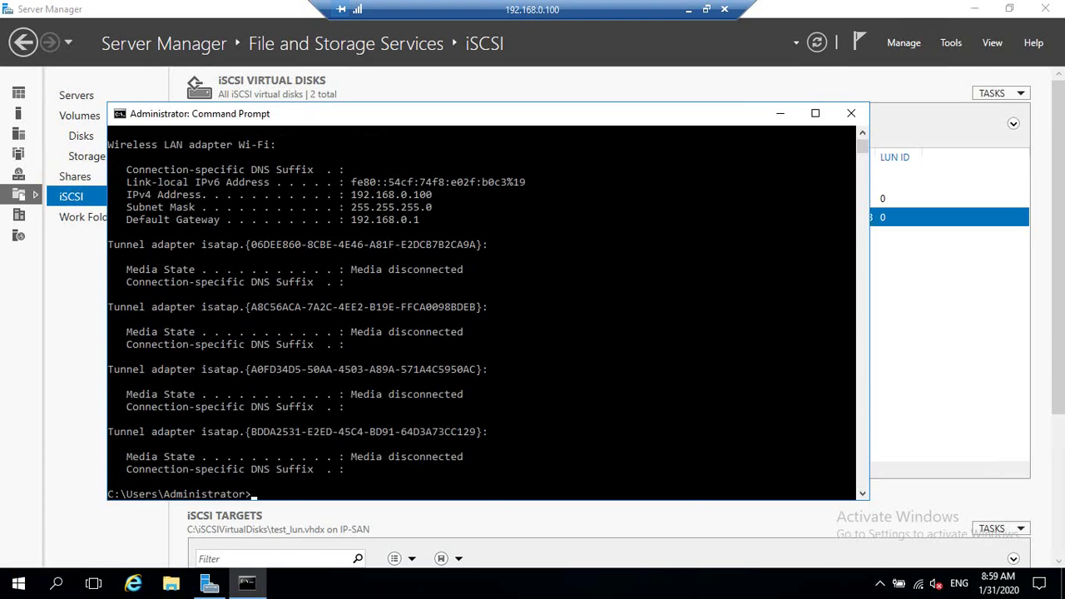
- Ping 192.168.0.10 from the 192.168.0.100 server and minimize the Command Prompt
{"action": "type", "text": "ping 192.168.0.10"}
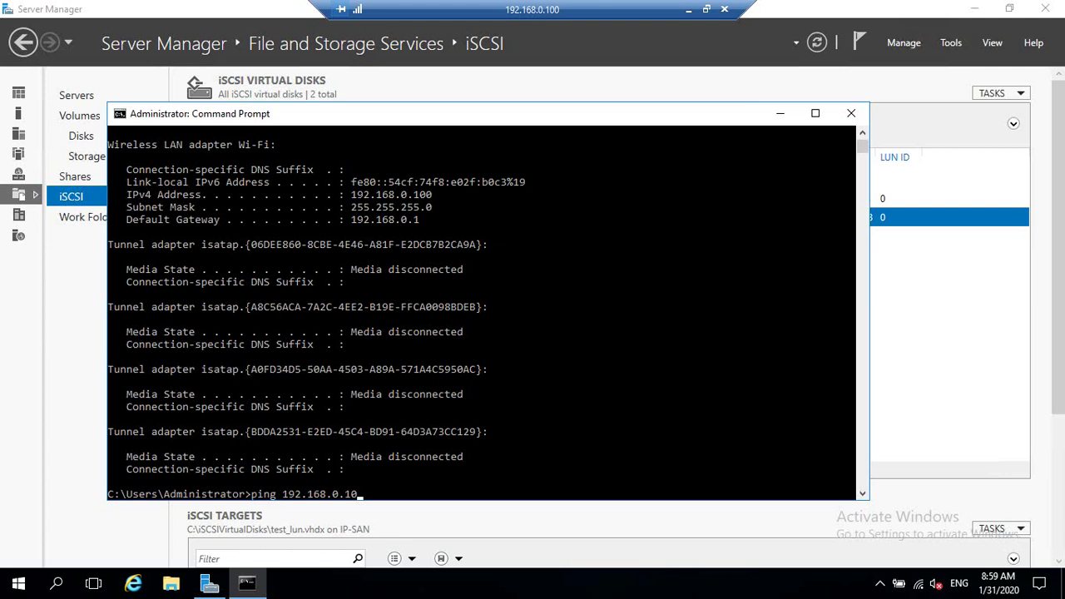
{"action": "key", "text": "Return"}
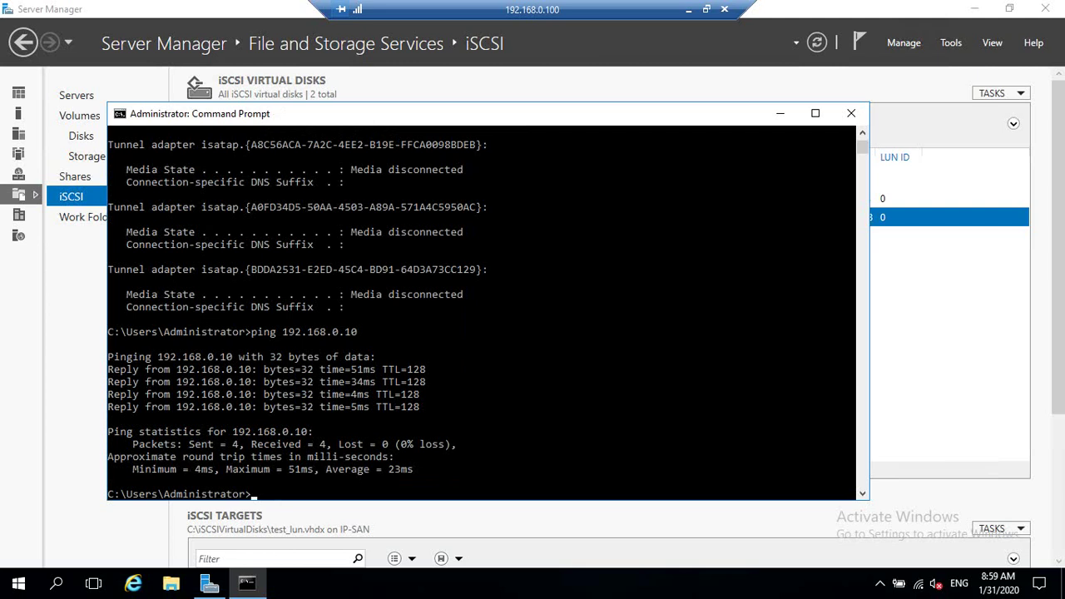
{"action": "left_click", "coordinate": [779, 113]}
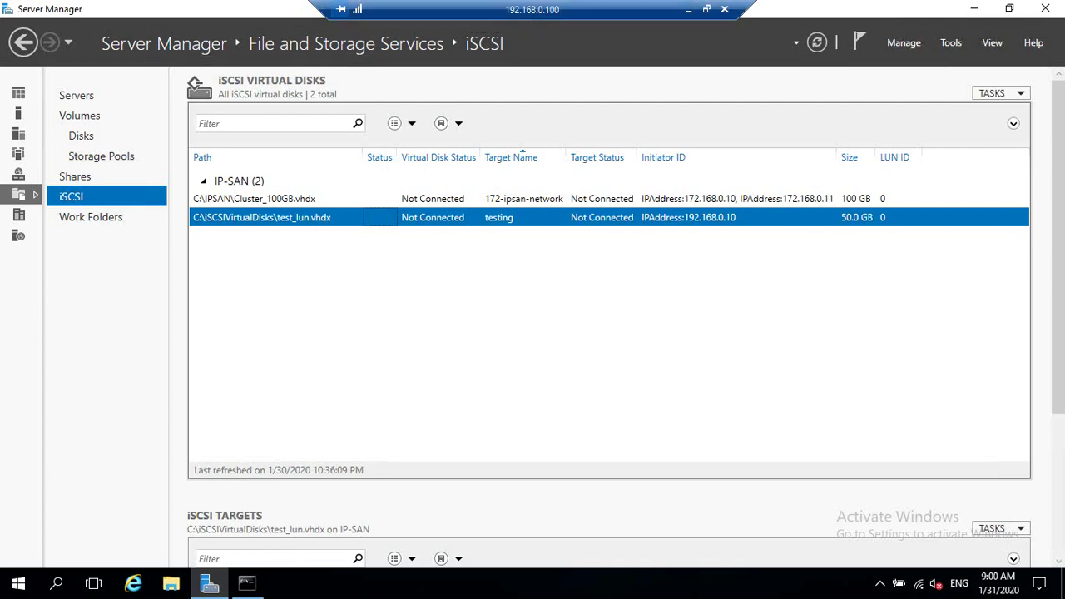
- Return to the 192.168.0.10 Remote Desktop session and correct the iSCSI Initiator's quick connect target to 192.168.0.100
{"action": "left_click", "coordinate": [688, 9]}
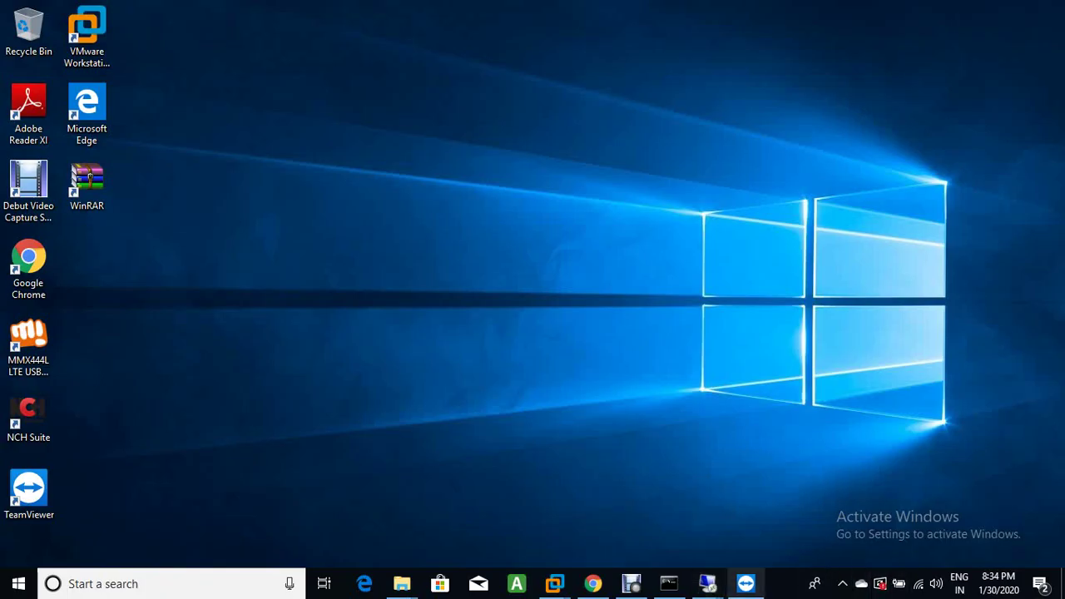
{"action": "mouse_move", "coordinate": [707, 583]}
{"action": "left_click", "coordinate": [711, 509]}
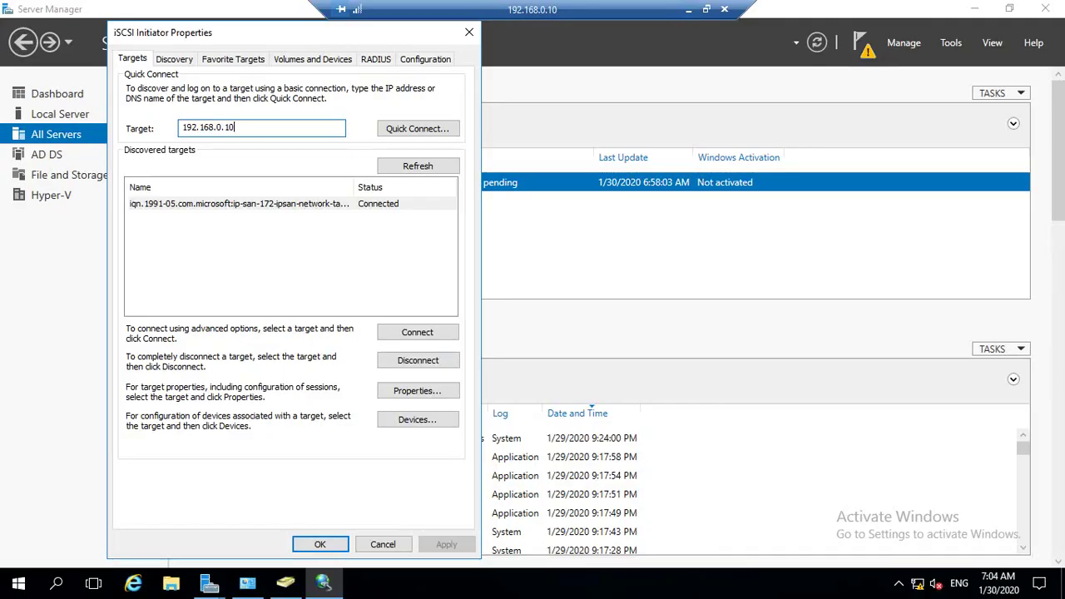
{"action": "type", "text": "0"}
- Run ipconfig in a Command Prompt on the 192.168.0.10 server and highlight the Wi-Fi adapter's IPv4 address
{"action": "left_click", "coordinate": [18, 583]}
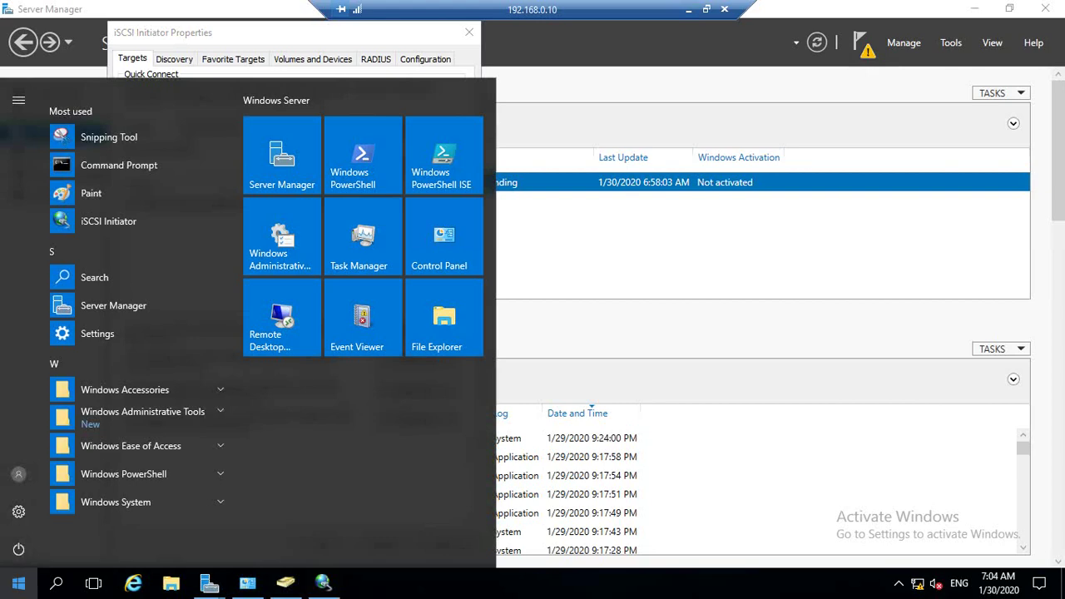
{"action": "type", "text": "cm"}
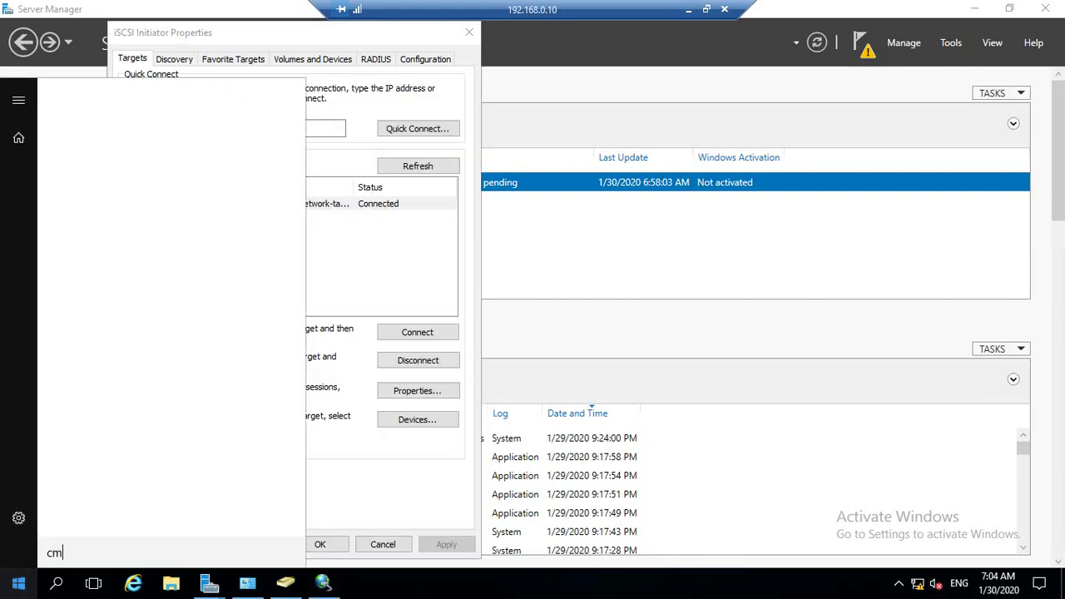
{"action": "key", "text": "Return"}
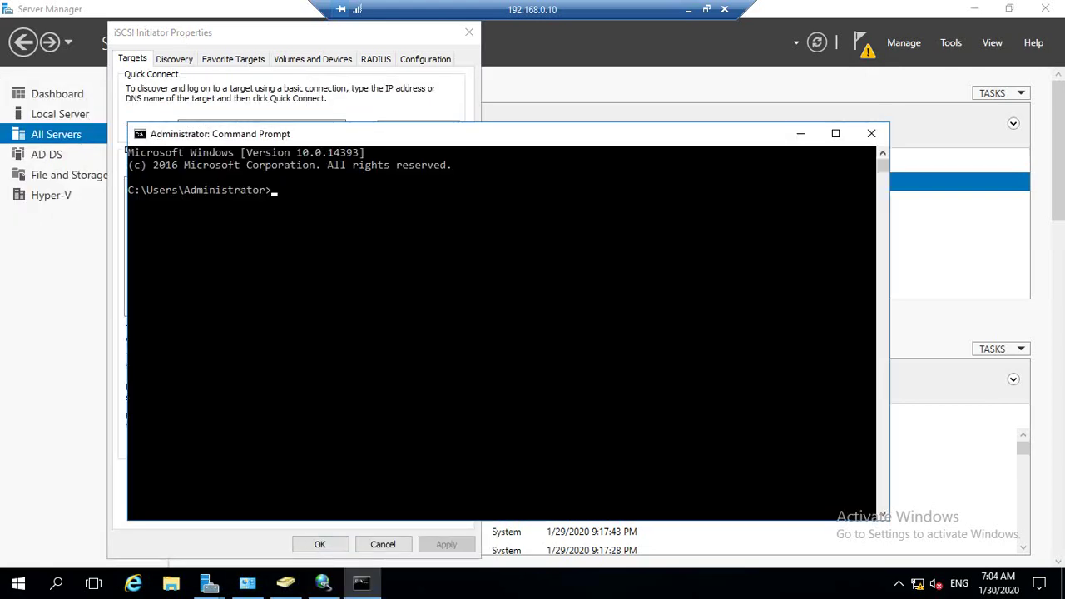
{"action": "type", "text": "opconfig"}
{"action": "key", "text": "Return"}
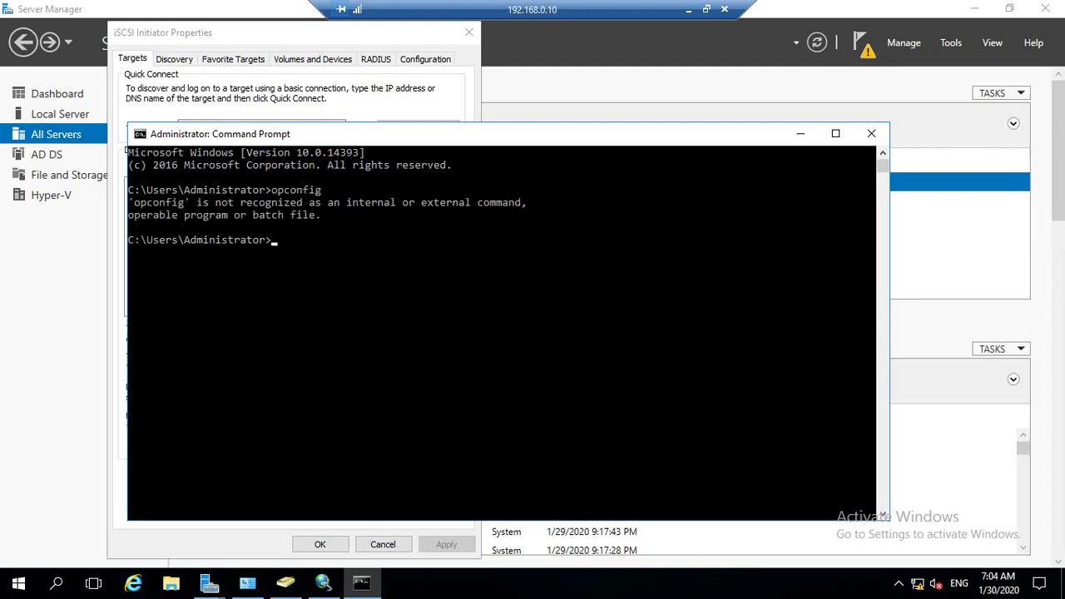
{"action": "type", "text": "ipconfig"}
{"action": "key", "text": "Return"}
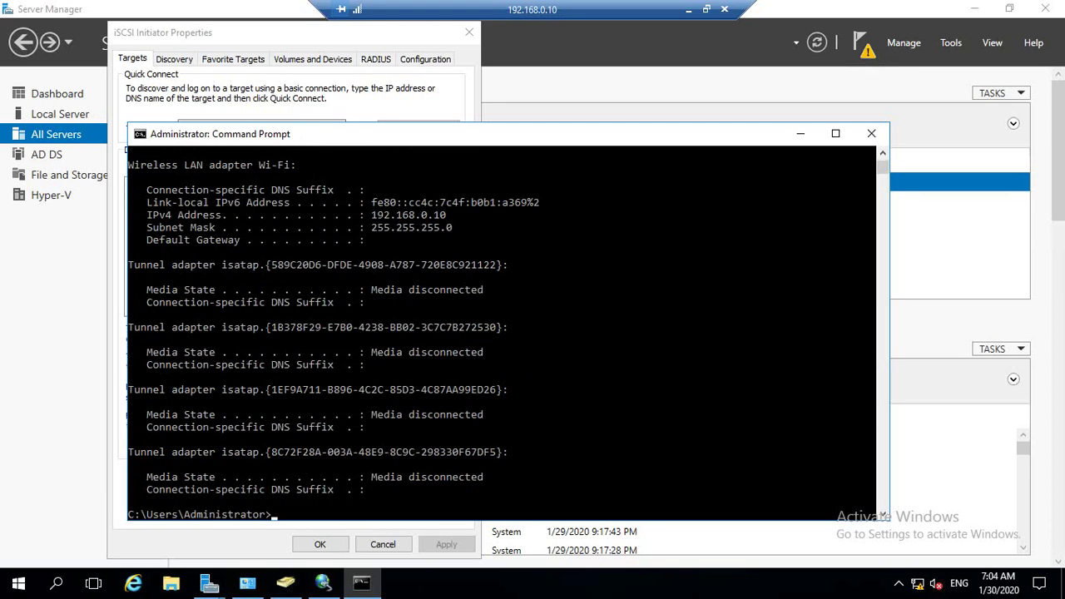
{"action": "left_click_drag", "start_coordinate": [433, 215], "coordinate": [366, 214]}
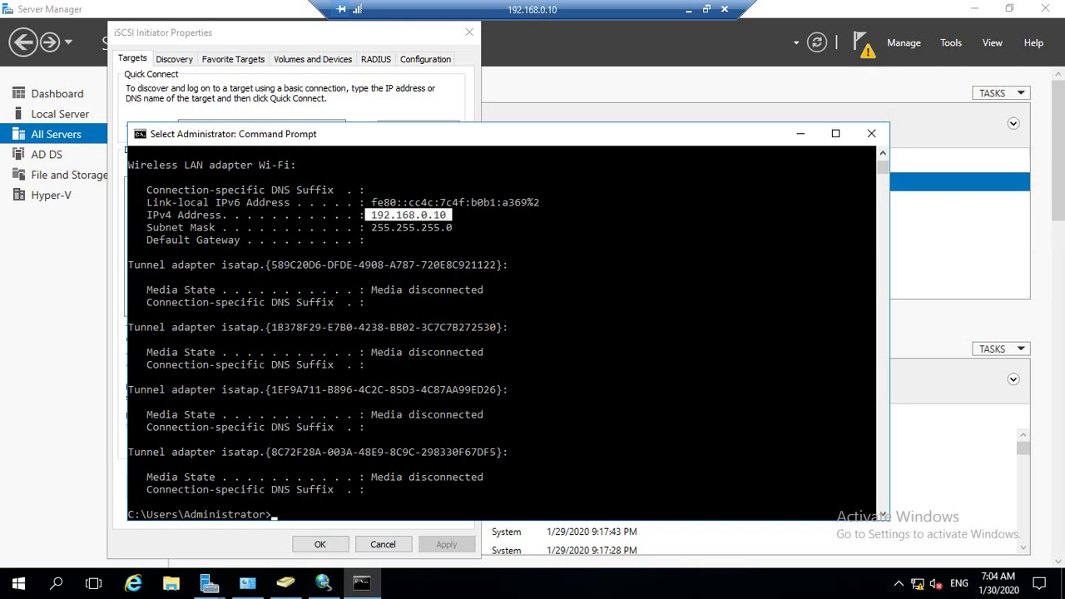
- Enter the command ping 192.168.0.100 in the Command Prompt without running it
{"action": "scroll", "coordinate": [499, 333], "scroll_direction": "down", "scroll_amount": 2}
{"action": "type", "text": "p"}
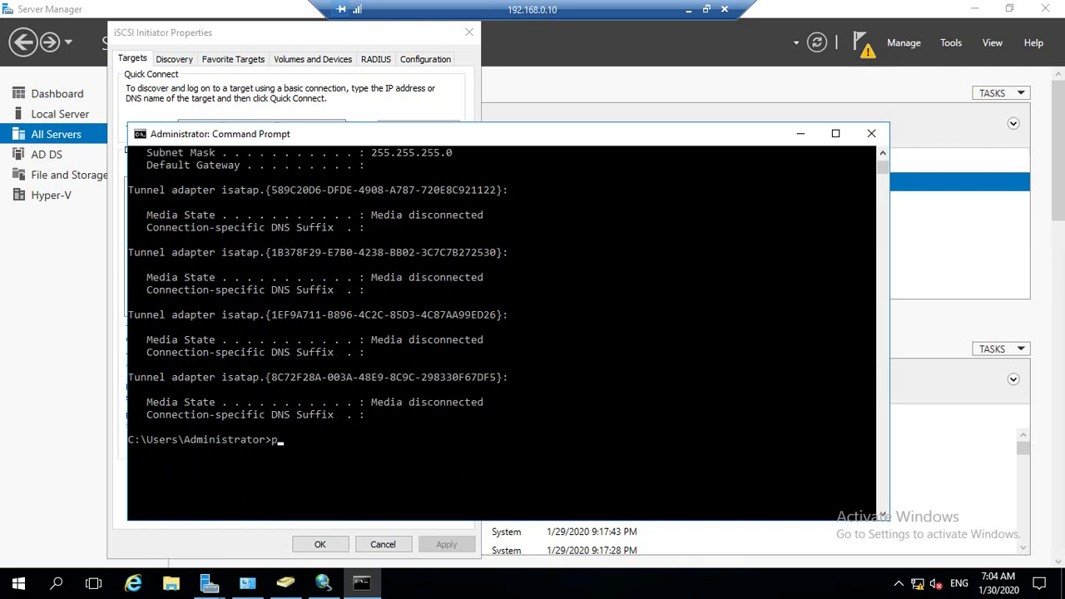
{"action": "type", "text": "ing 192.168.0.100"}
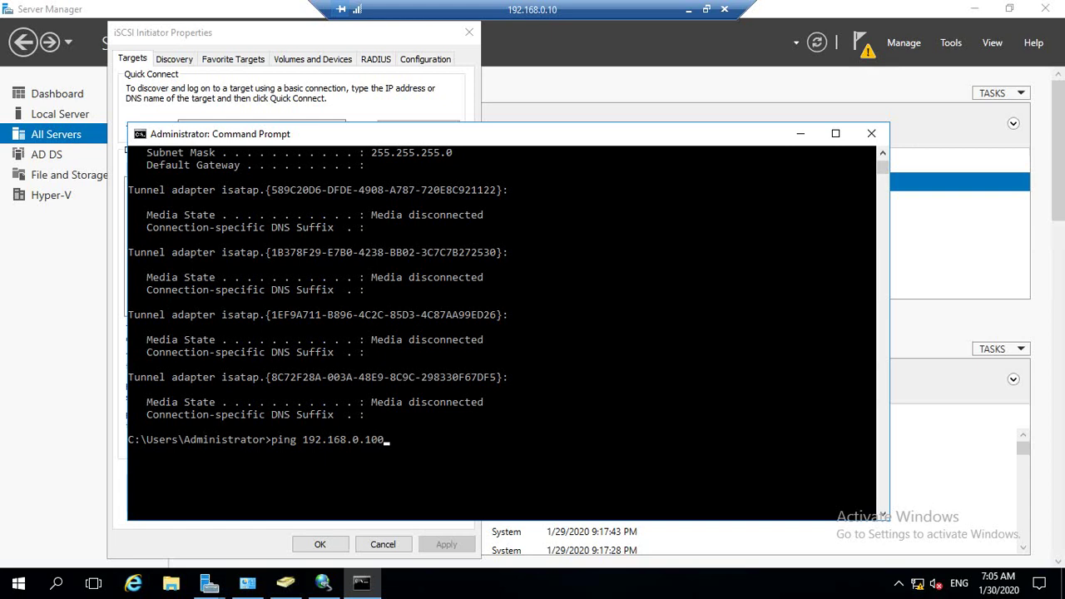
{"action": "left_click_drag", "start_coordinate": [393, 440], "coordinate": [302, 439]}
{"action": "key", "text": "Return"}
{"action": "left_click", "coordinate": [410, 439]}
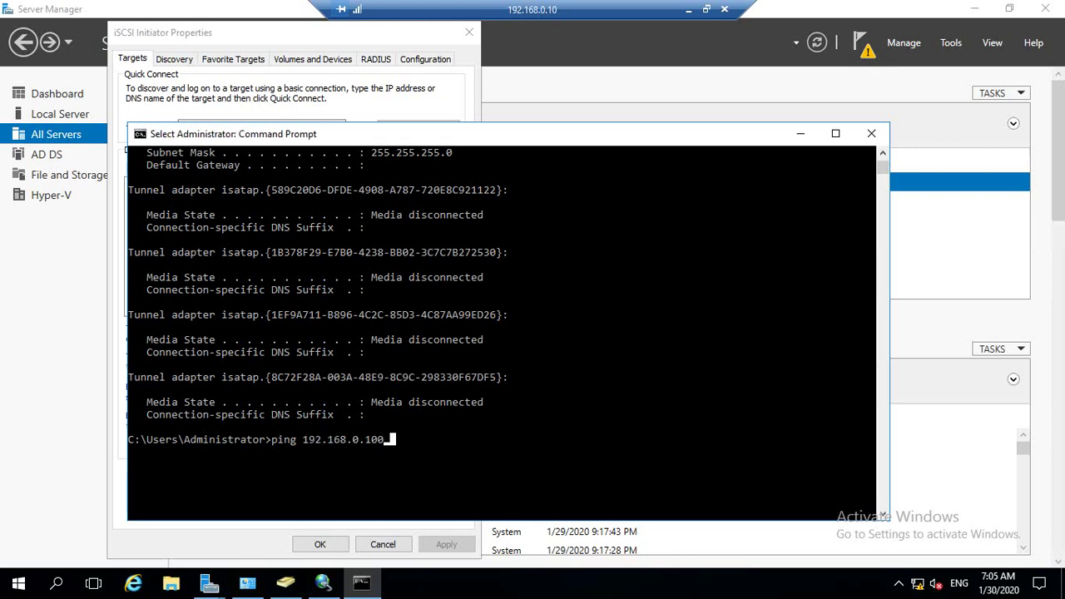
{"action": "key", "text": "Escape"}
{"action": "scroll", "coordinate": [501, 333], "scroll_direction": "down", "scroll_amount": 5}
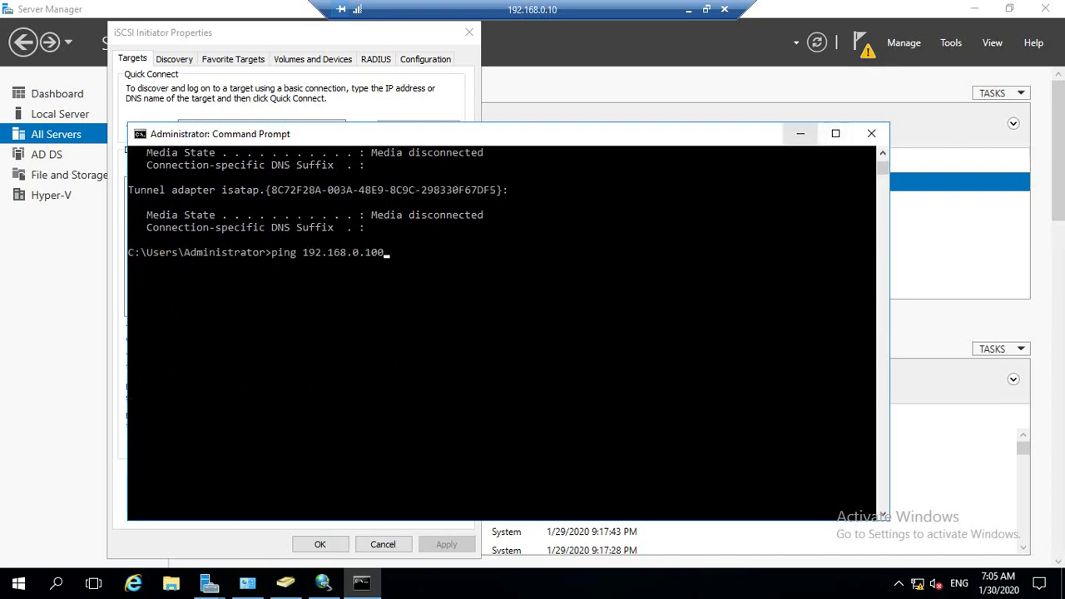
{"action": "left_click", "coordinate": [800, 133]}
{"action": "left_click", "coordinate": [361, 583]}
{"action": "left_click", "coordinate": [418, 264]}
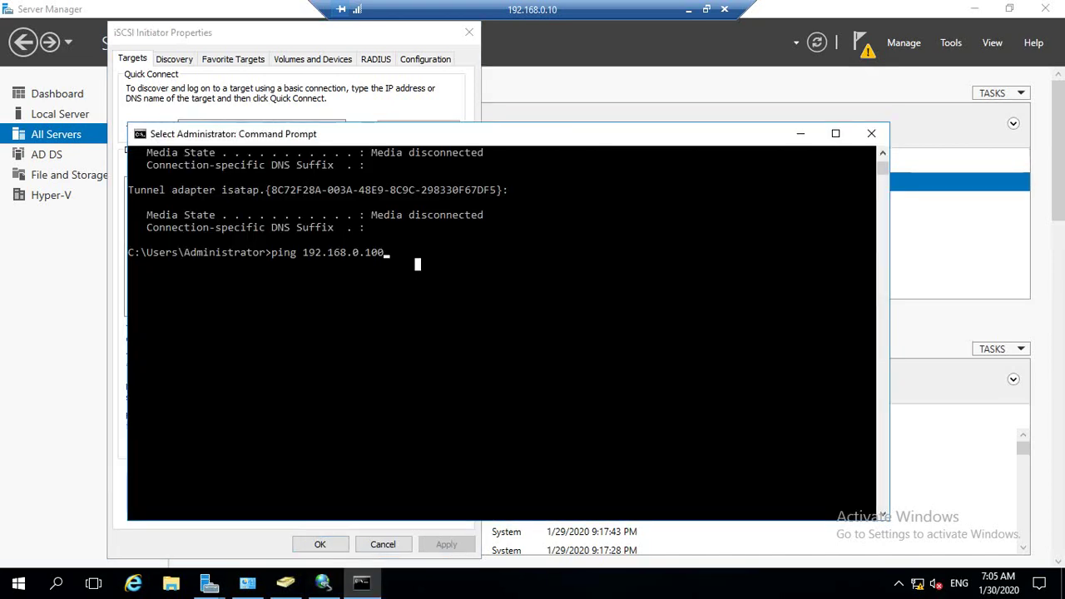
{"action": "left_click_drag", "start_coordinate": [406, 252], "coordinate": [399, 252]}
{"action": "left_click", "coordinate": [387, 252]}
{"action": "left_click", "coordinate": [299, 239]}
{"action": "key", "text": "Escape"}
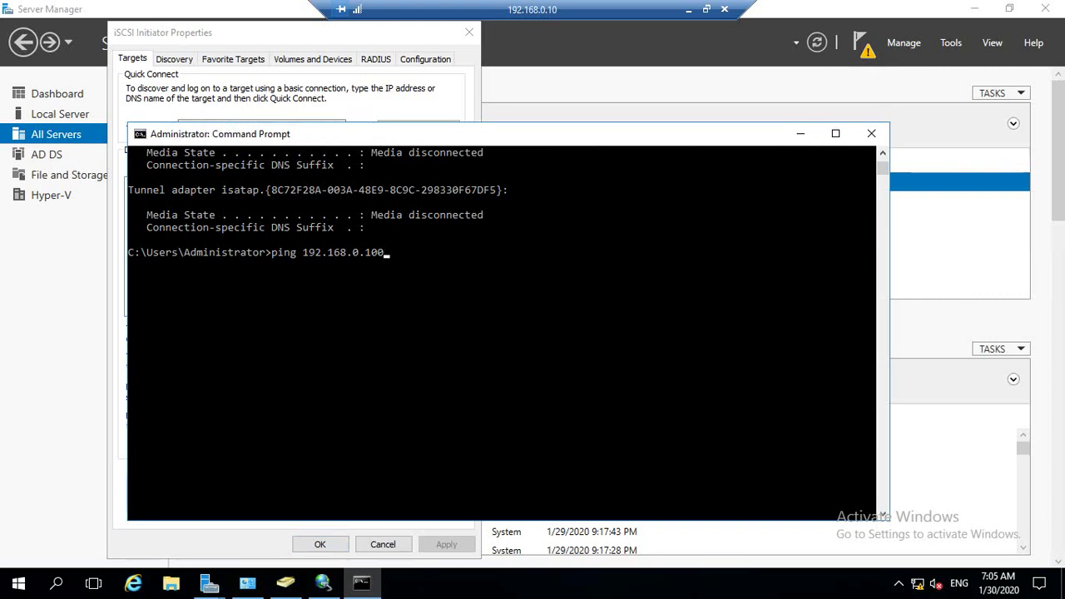
{"action": "scroll", "coordinate": [501, 333], "scroll_direction": "up", "scroll_amount": 2}
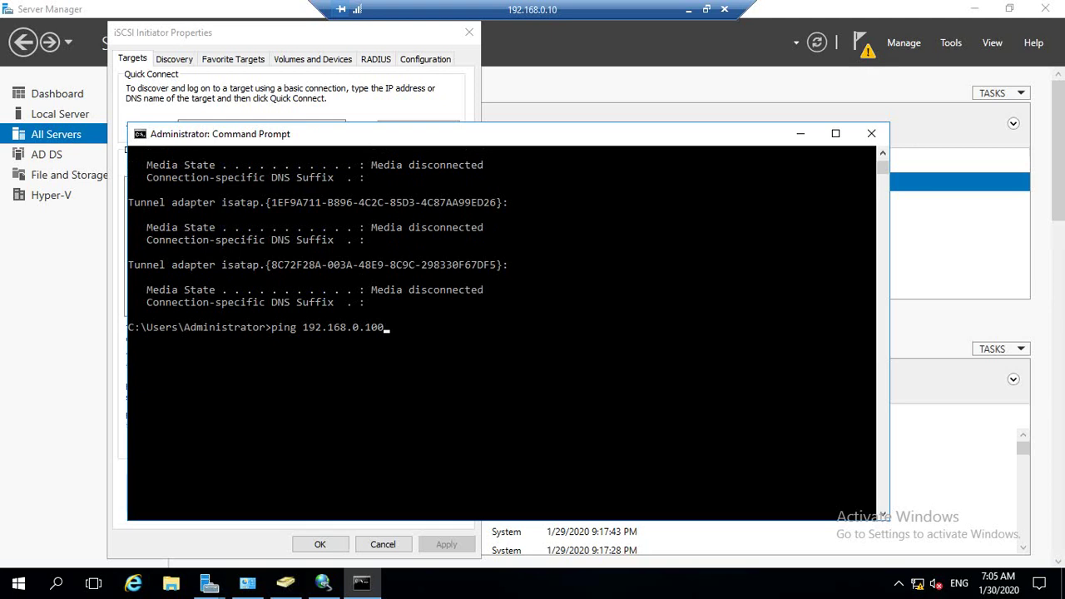
- Run the entered ping command to test the connection to the IP-SAN server
{"action": "left_click", "coordinate": [386, 326]}
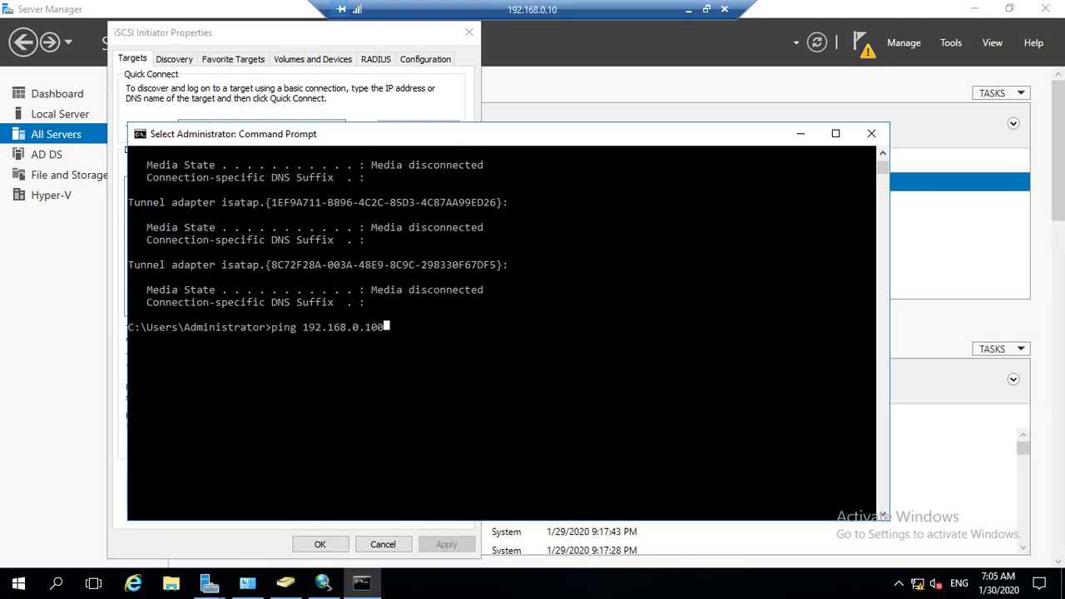
{"action": "key", "text": "Escape"}
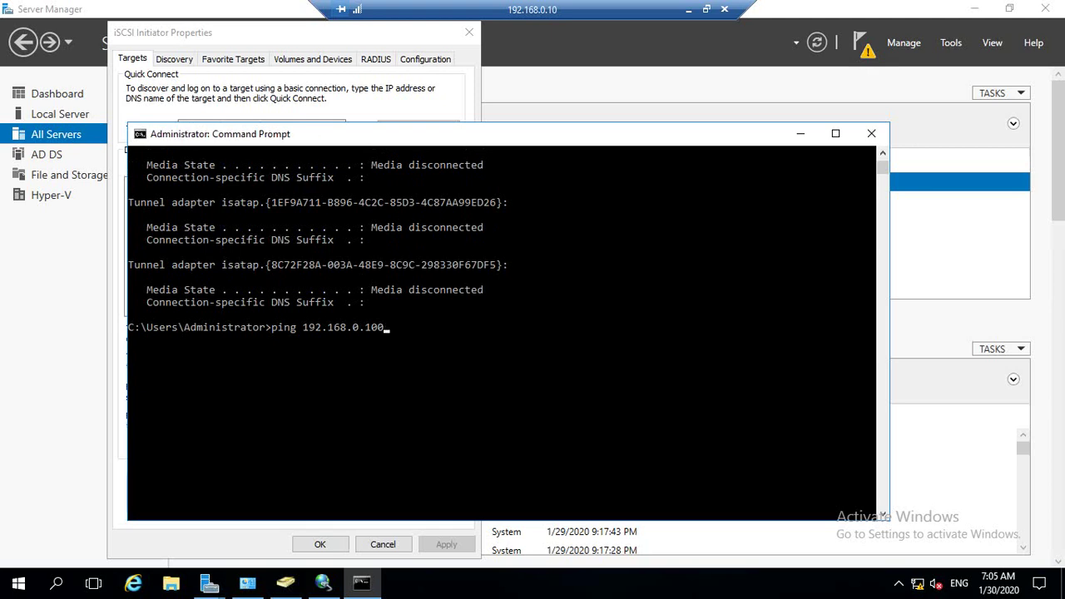
{"action": "key", "text": "Return"}
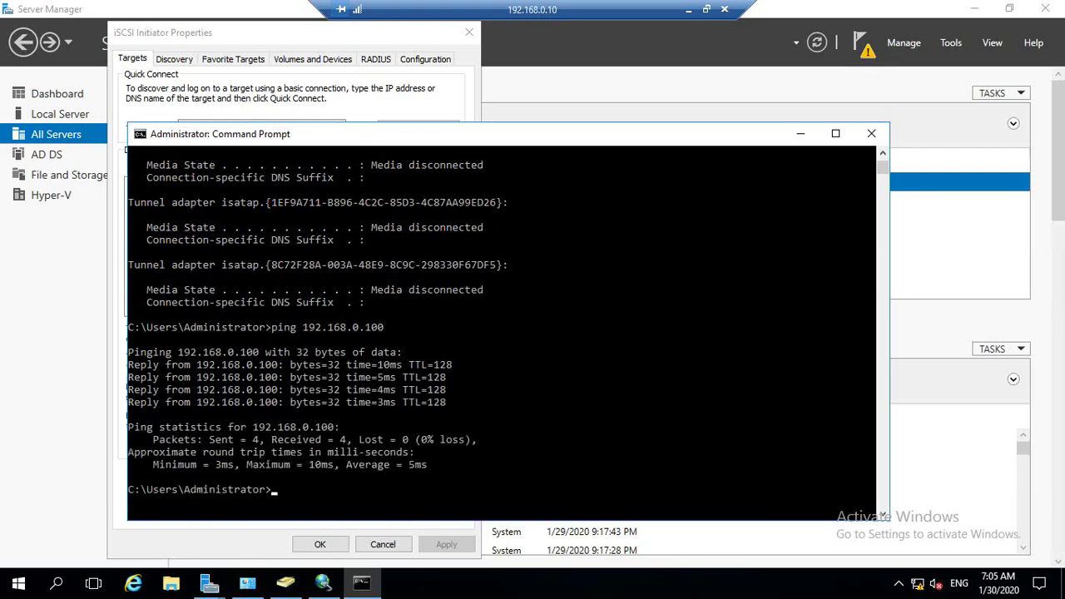
{"action": "scroll", "coordinate": [499, 332], "scroll_direction": "down", "scroll_amount": 1}
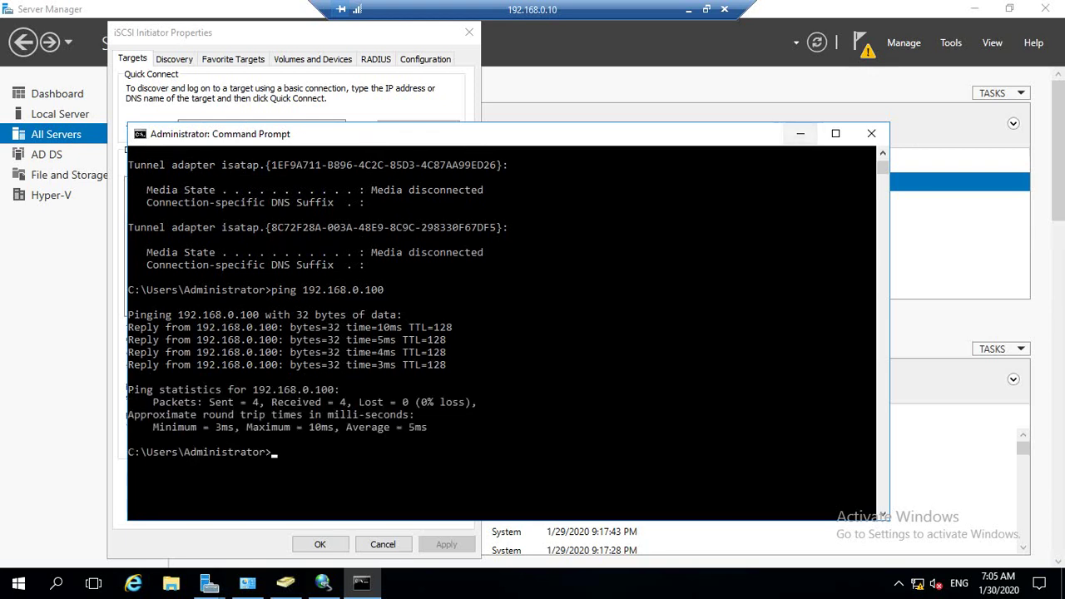
- Quick connect the iSCSI Initiator to 192.168.0.100, connect the ip-san-nodelun-target, and close the iSCSI Initiator properties
{"action": "left_click", "coordinate": [801, 134]}
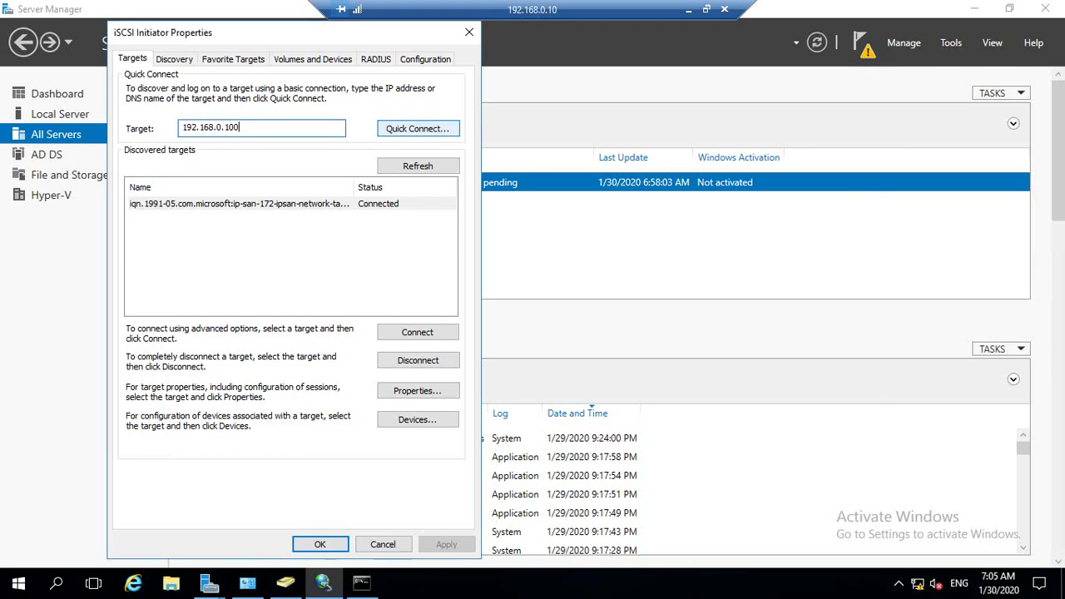
{"action": "key", "text": "Return"}
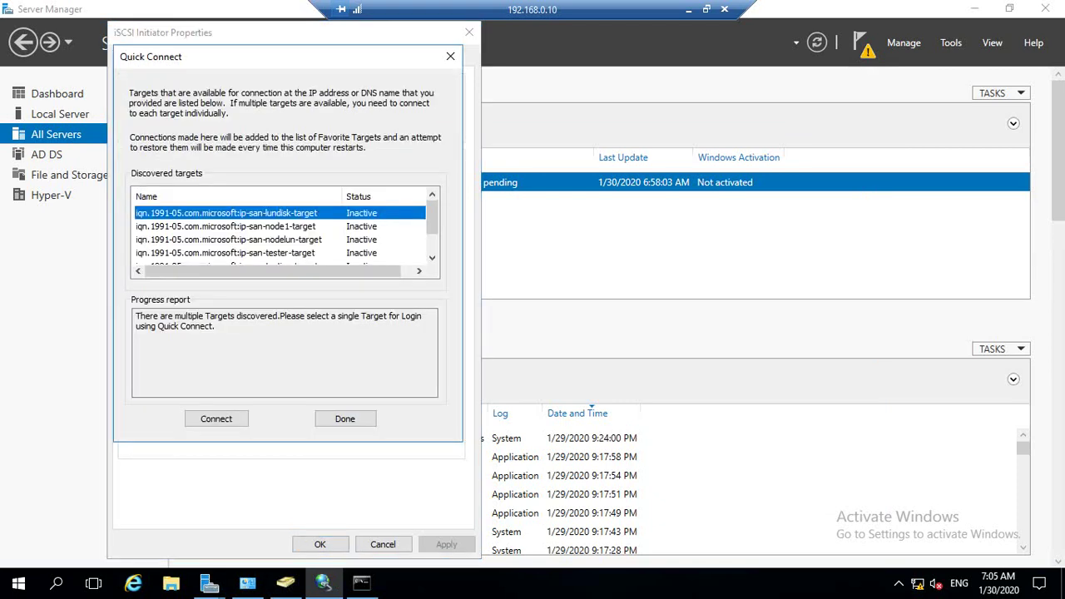
{"action": "scroll", "coordinate": [283, 233], "scroll_direction": "down", "scroll_amount": 1}
{"action": "left_click", "coordinate": [228, 213]}
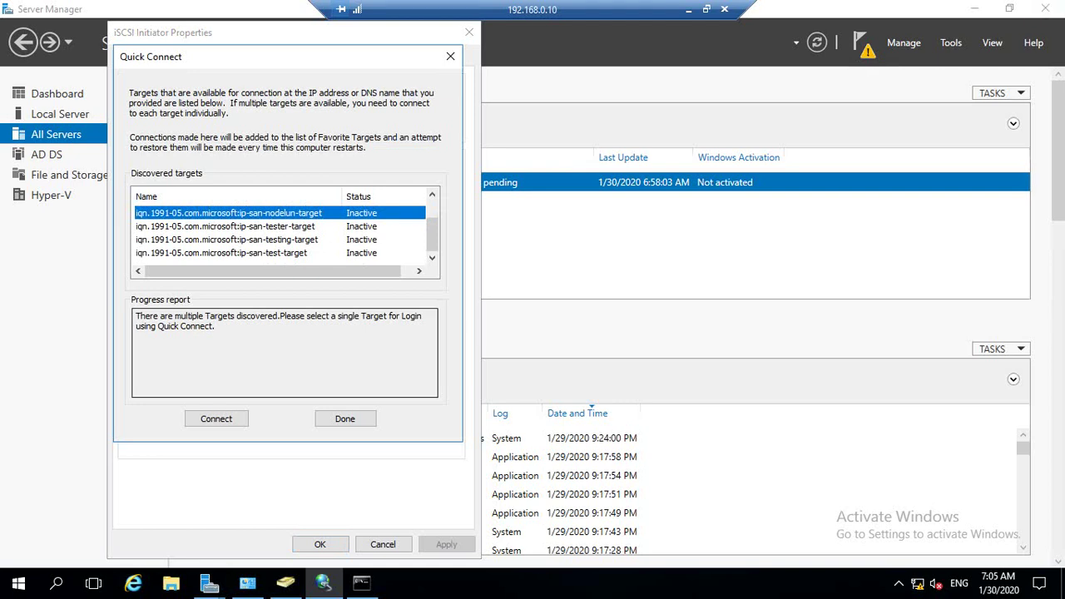
{"action": "left_click", "coordinate": [215, 419]}
{"action": "left_click", "coordinate": [345, 418]}
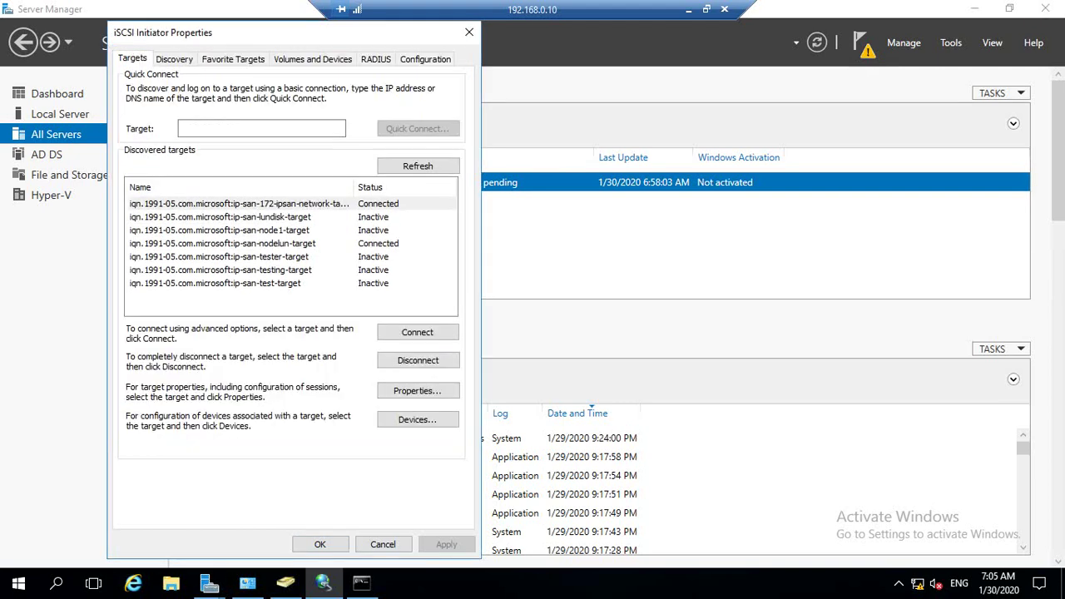
{"action": "left_click", "coordinate": [469, 32]}
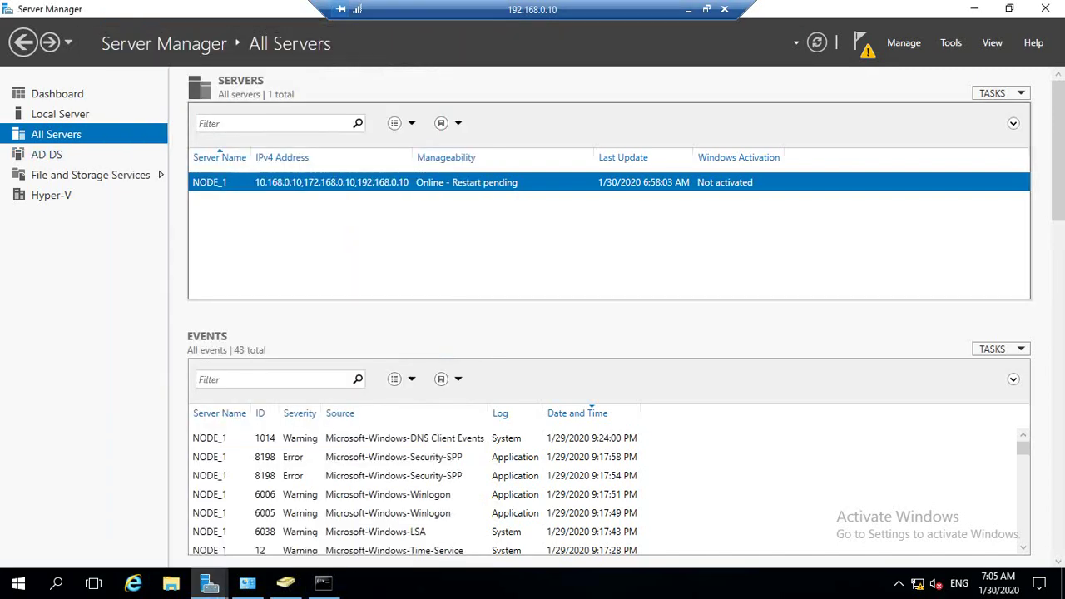
- Minimize Server Manager, refresh the server's desktop, and bring Server Manager back
{"action": "left_click", "coordinate": [975, 8]}
{"action": "right_click", "coordinate": [307, 217]}
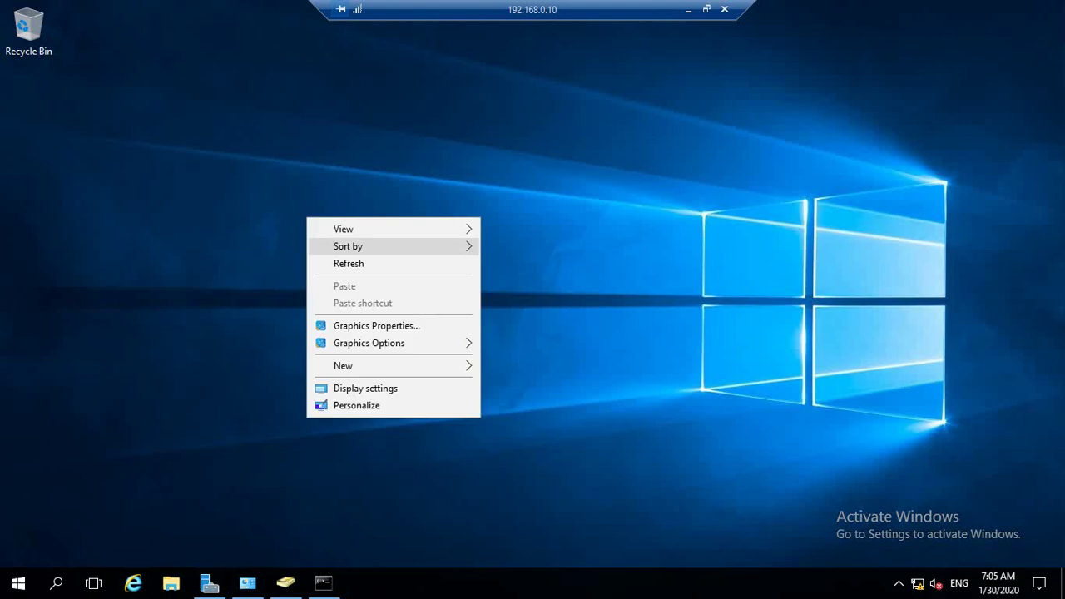
{"action": "left_click", "coordinate": [350, 263]}
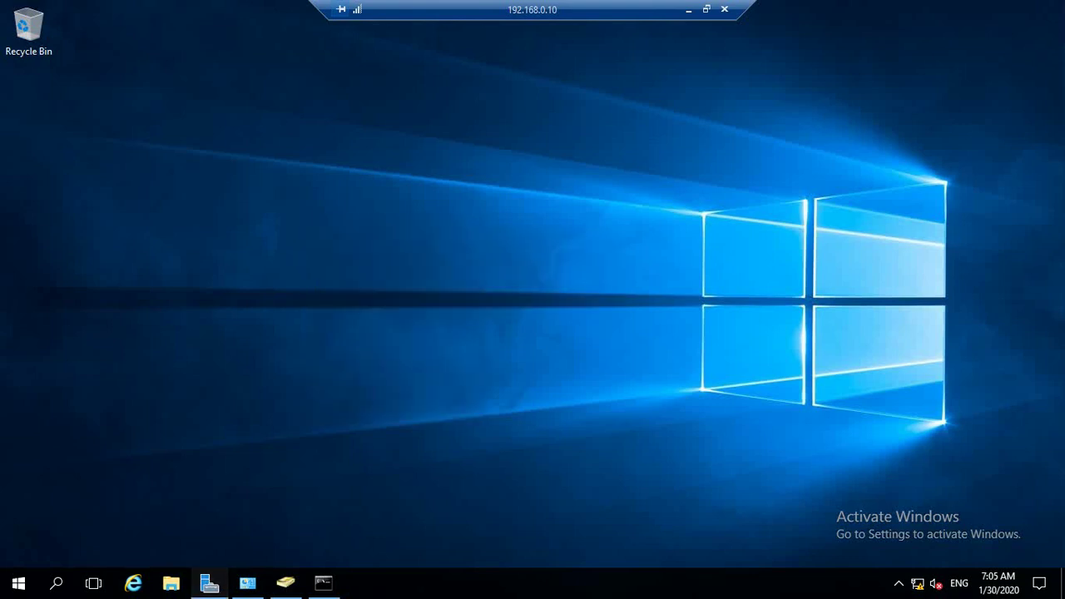
{"action": "left_click", "coordinate": [209, 582]}
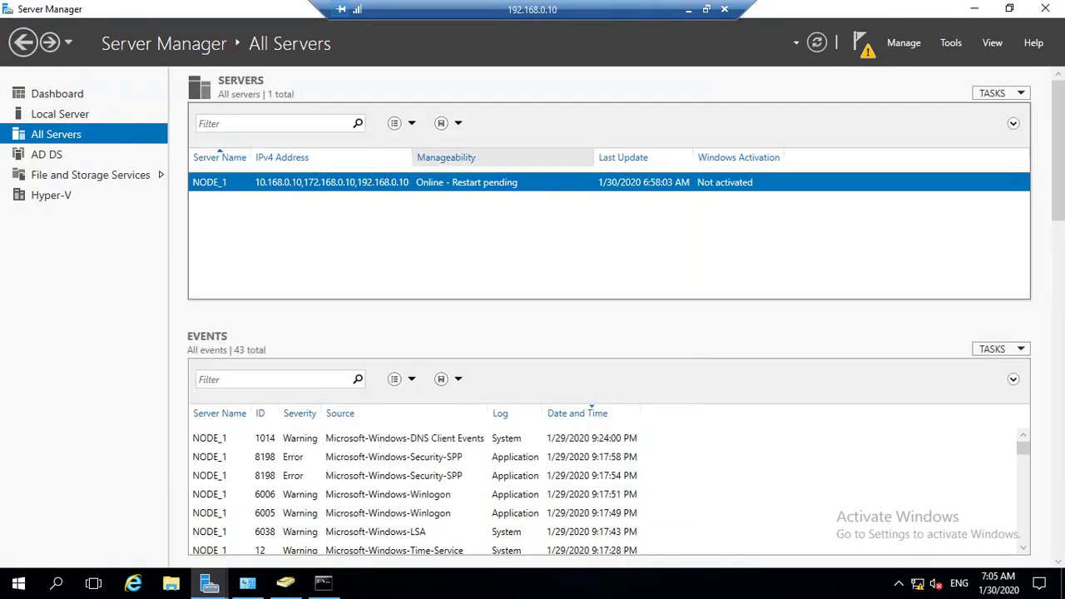
- Open Disk Management within Computer Management on the 192.168.0.10 server and rescan the disks
{"action": "left_click", "coordinate": [951, 42]}
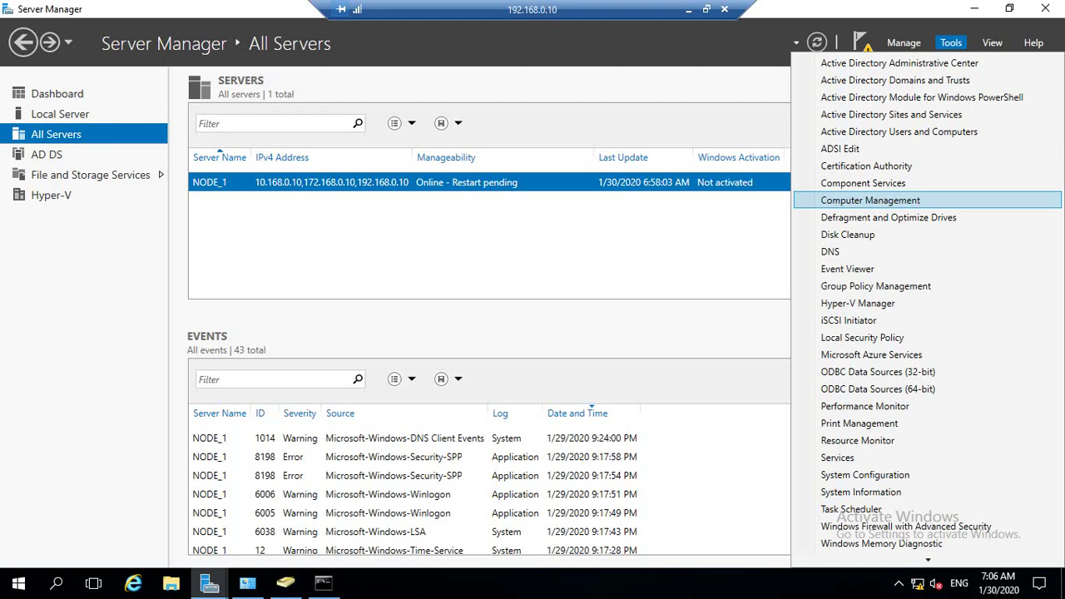
{"action": "left_click", "coordinate": [870, 200]}
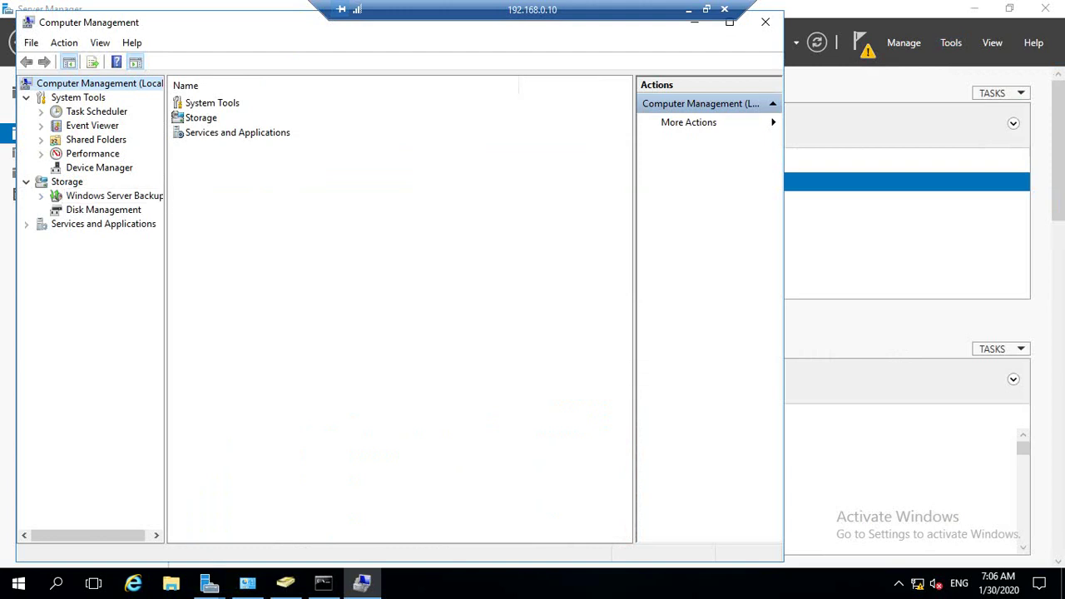
{"action": "left_click", "coordinate": [64, 43]}
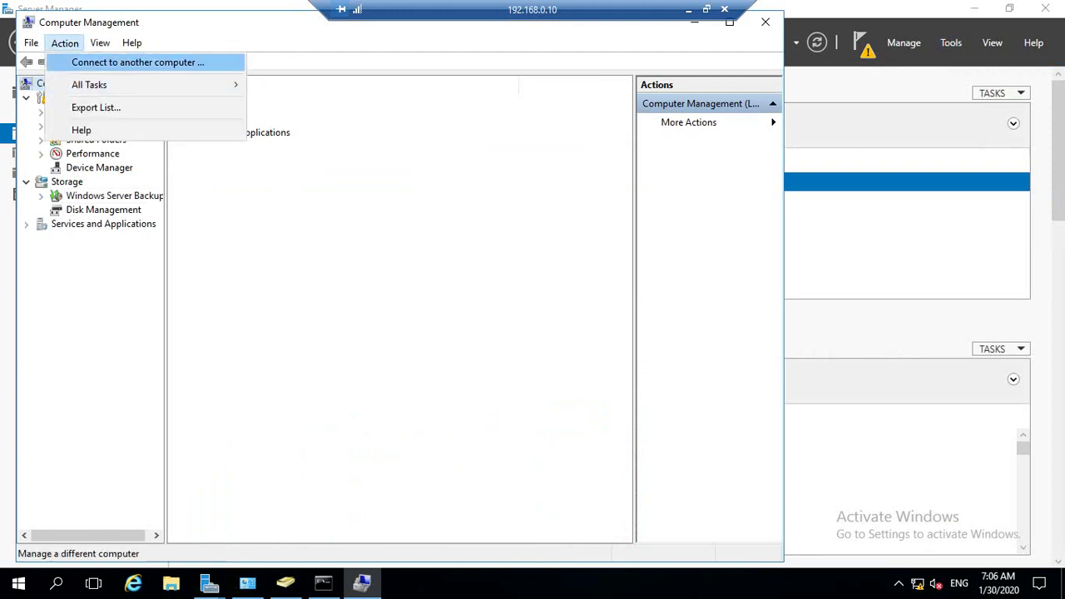
{"action": "left_click", "coordinate": [64, 43]}
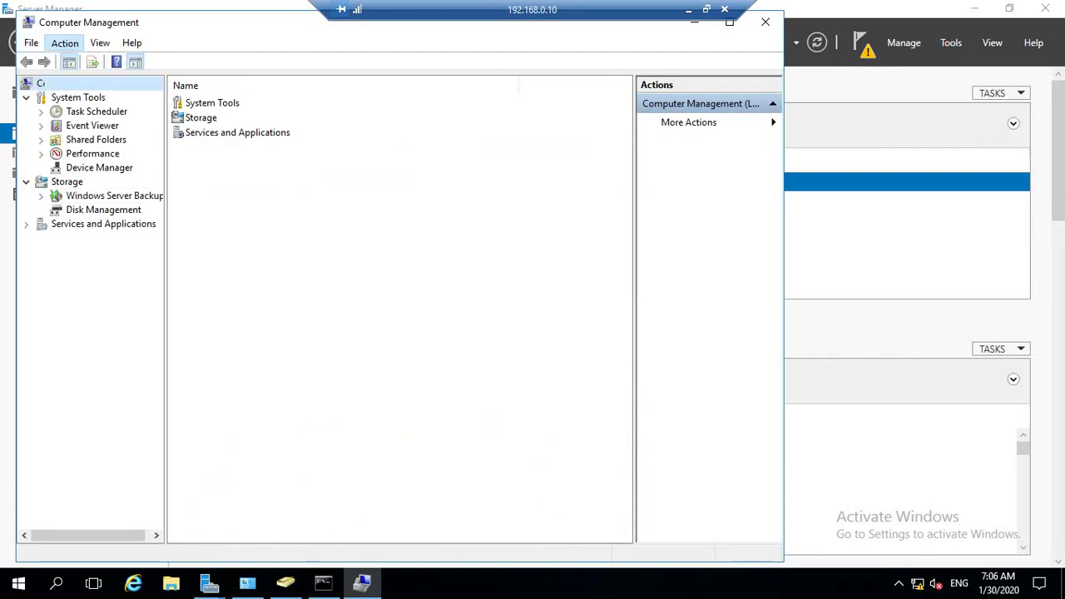
{"action": "left_click", "coordinate": [103, 210]}
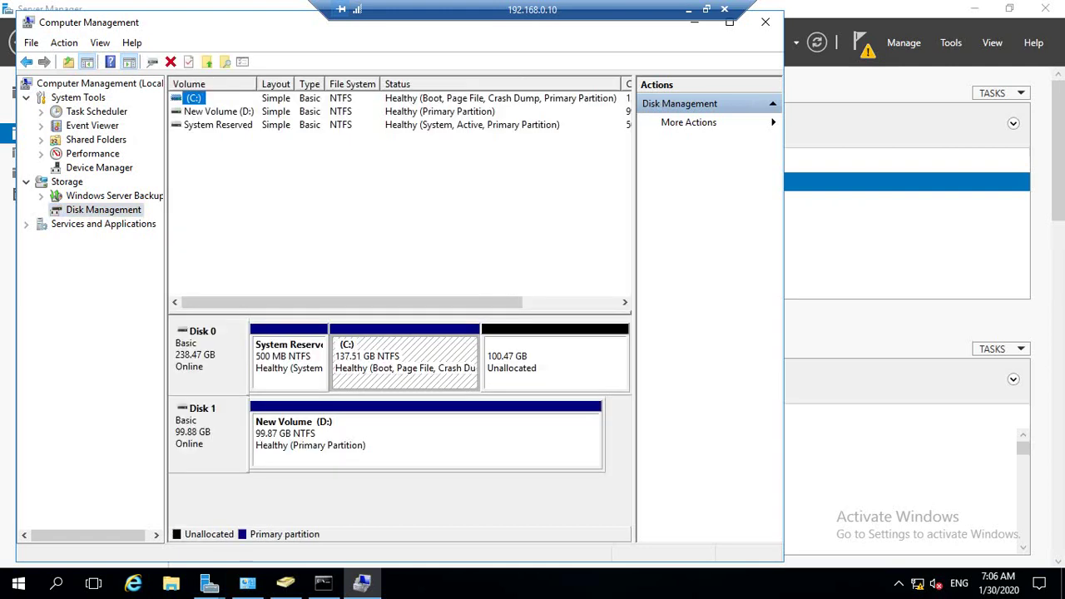
{"action": "left_click", "coordinate": [64, 42]}
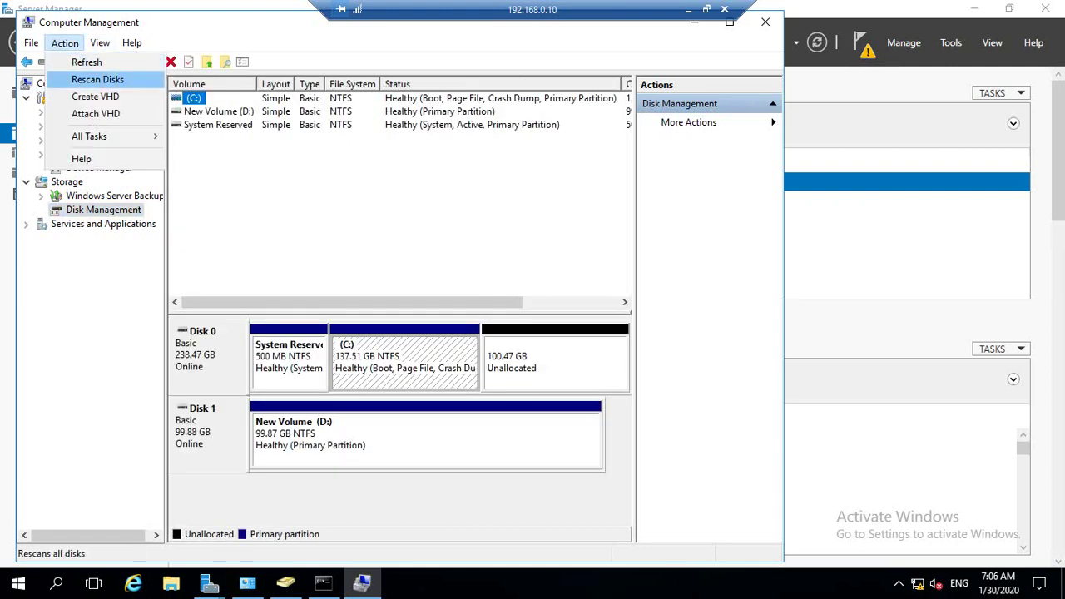
{"action": "left_click", "coordinate": [97, 79]}
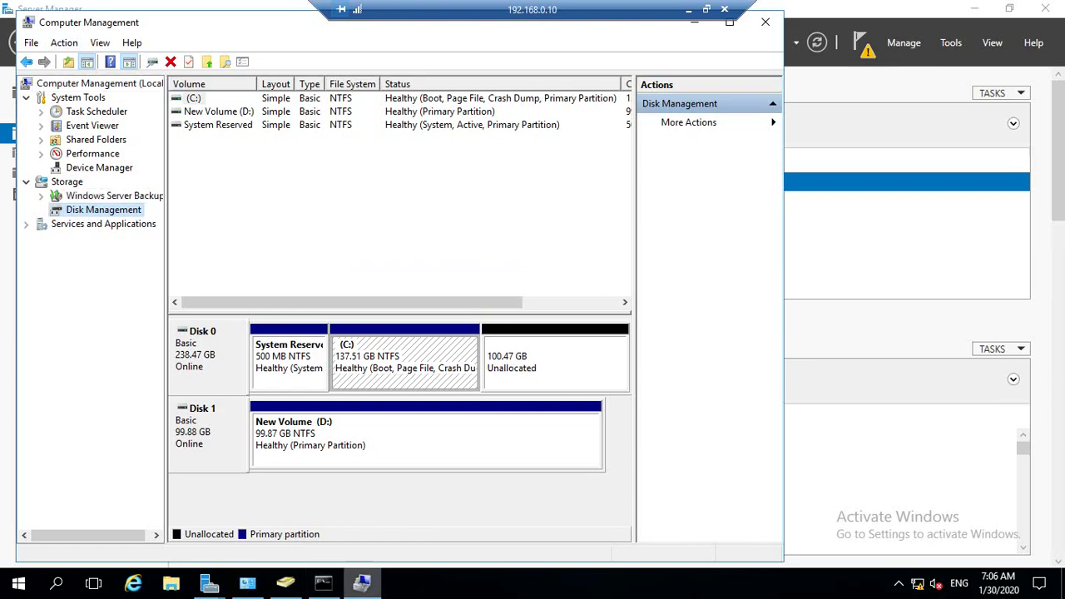
- Check the ip-san-testing-target and ip-san-node1-target entries in the iSCSI Initiator on 192.168.0.10, and close the properties
{"action": "left_click", "coordinate": [688, 9]}
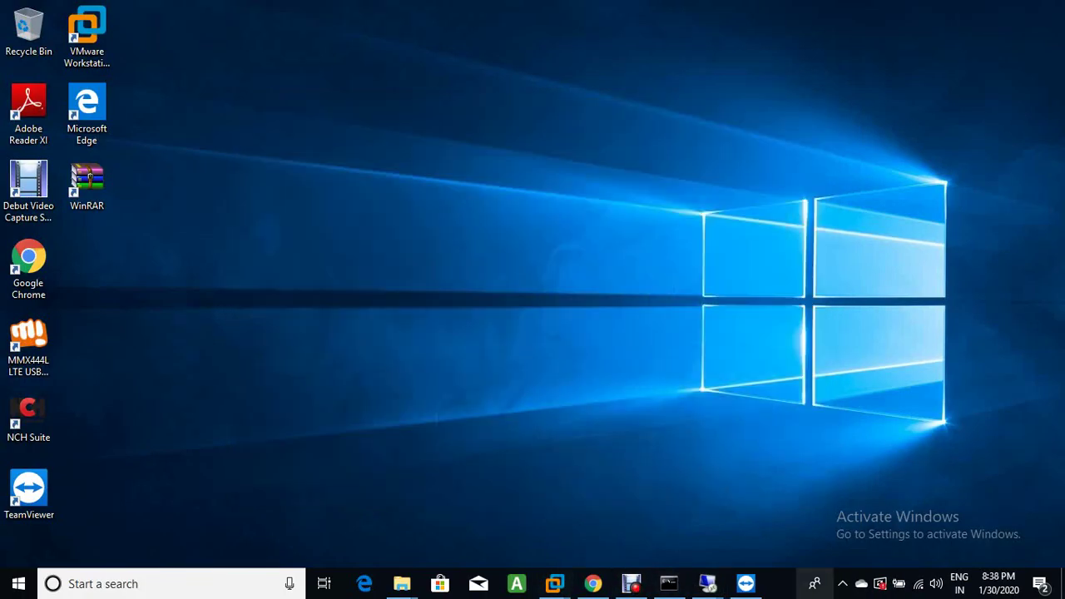
{"action": "mouse_move", "coordinate": [707, 584]}
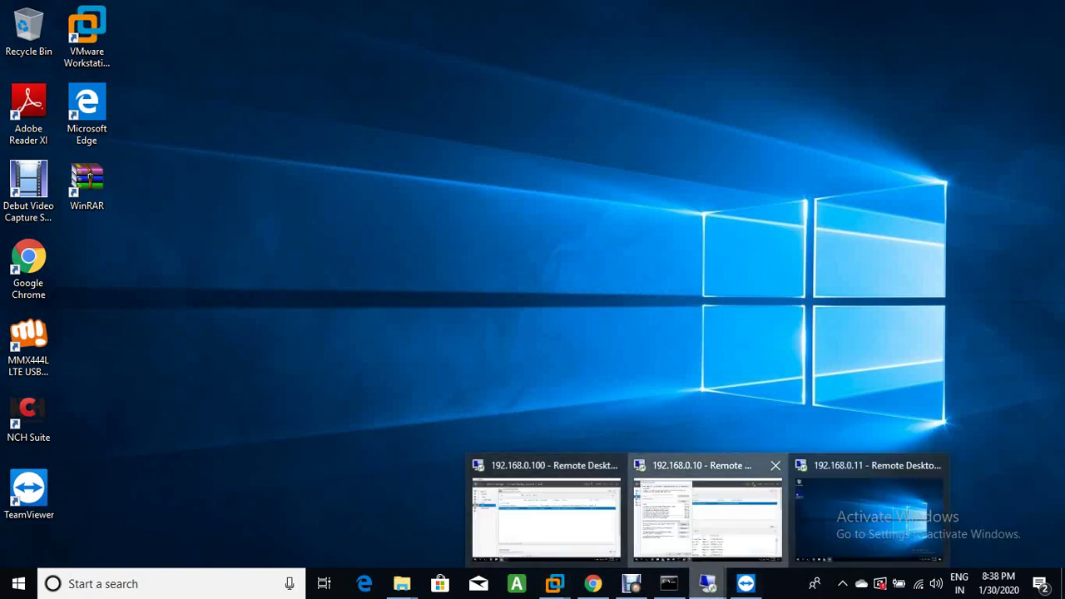
{"action": "left_click", "coordinate": [706, 519]}
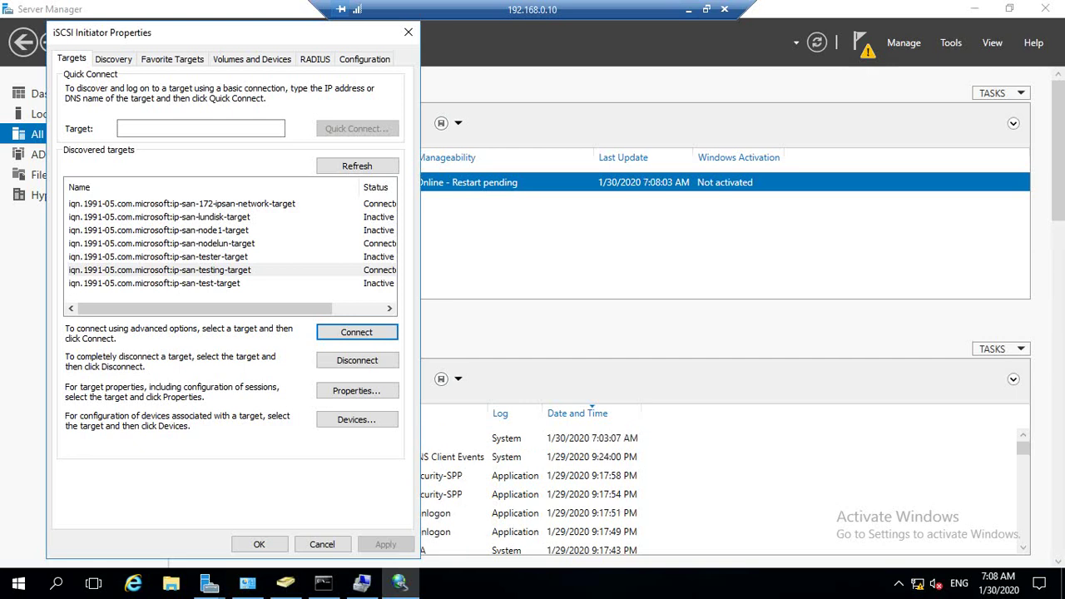
{"action": "left_click", "coordinate": [159, 270]}
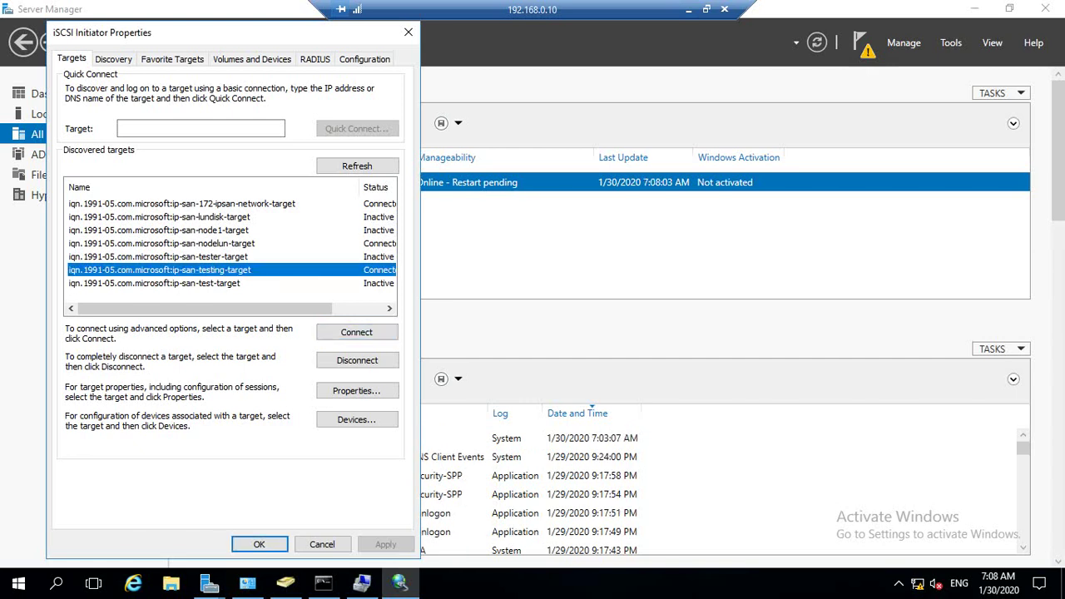
{"action": "left_click", "coordinate": [158, 229]}
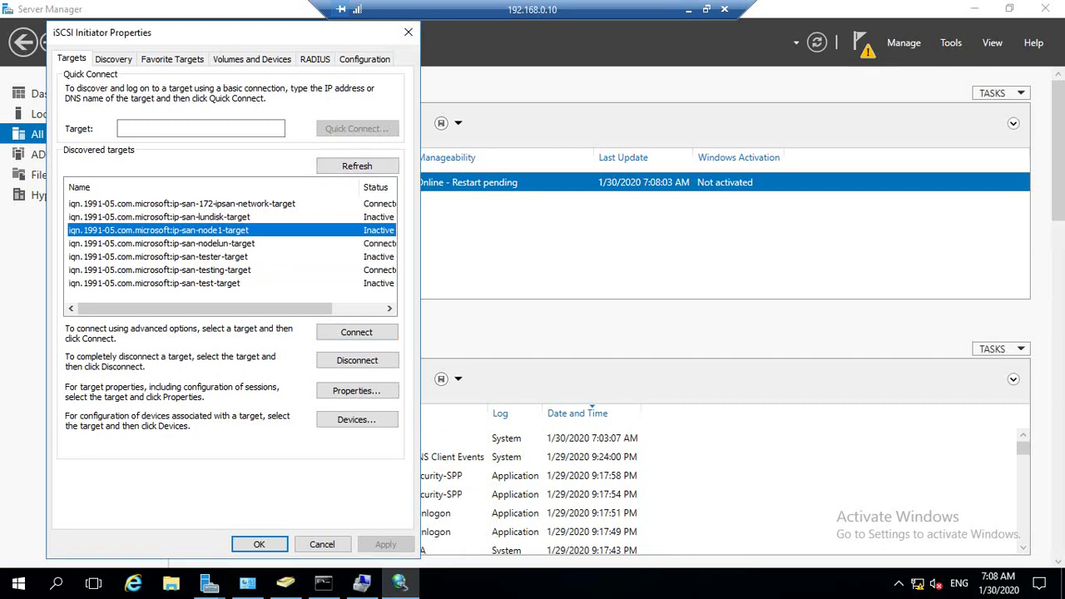
{"action": "left_click", "coordinate": [159, 270]}
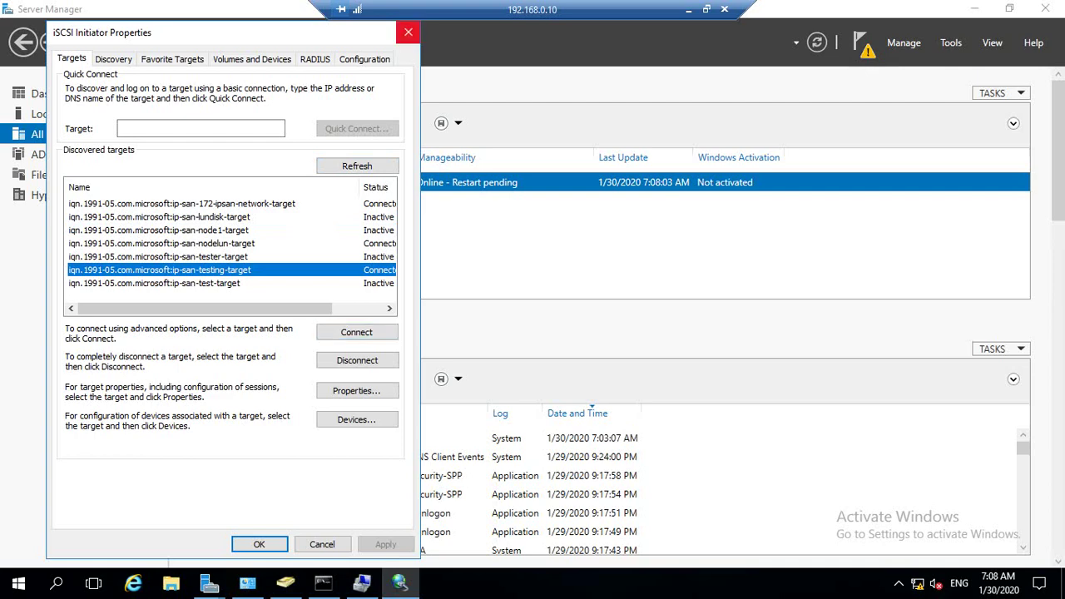
{"action": "left_click", "coordinate": [408, 31]}
- Compare Disk 2 in Disk Management with the test_lun.vhdx virtual disk in the 192.168.0.100 session, and return to the 192.168.0.10 session
{"action": "left_click", "coordinate": [361, 583]}
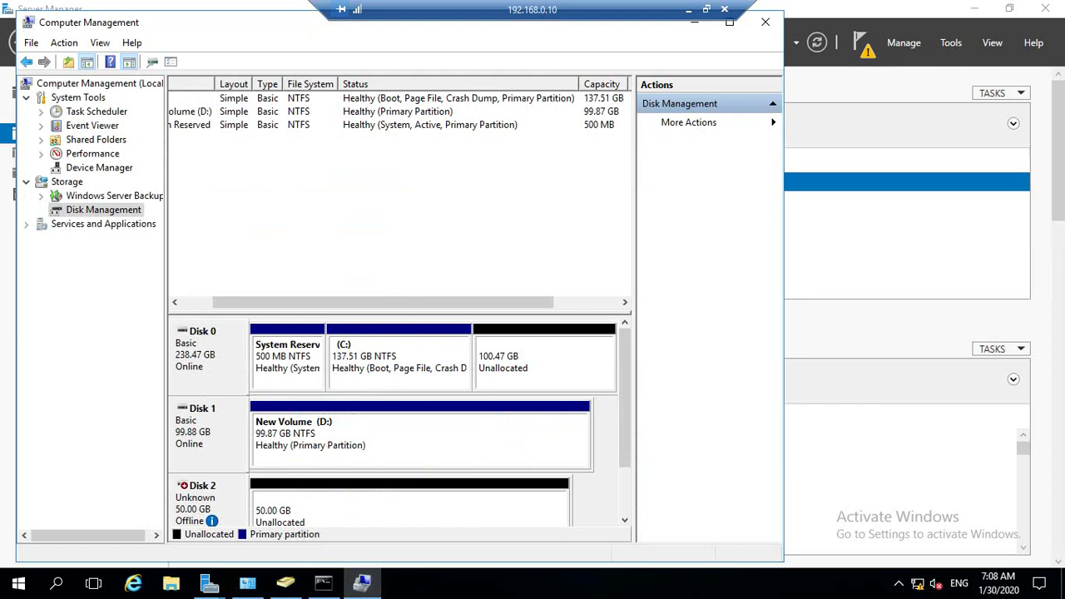
{"action": "left_click_drag", "start_coordinate": [624, 398], "coordinate": [624, 444]}
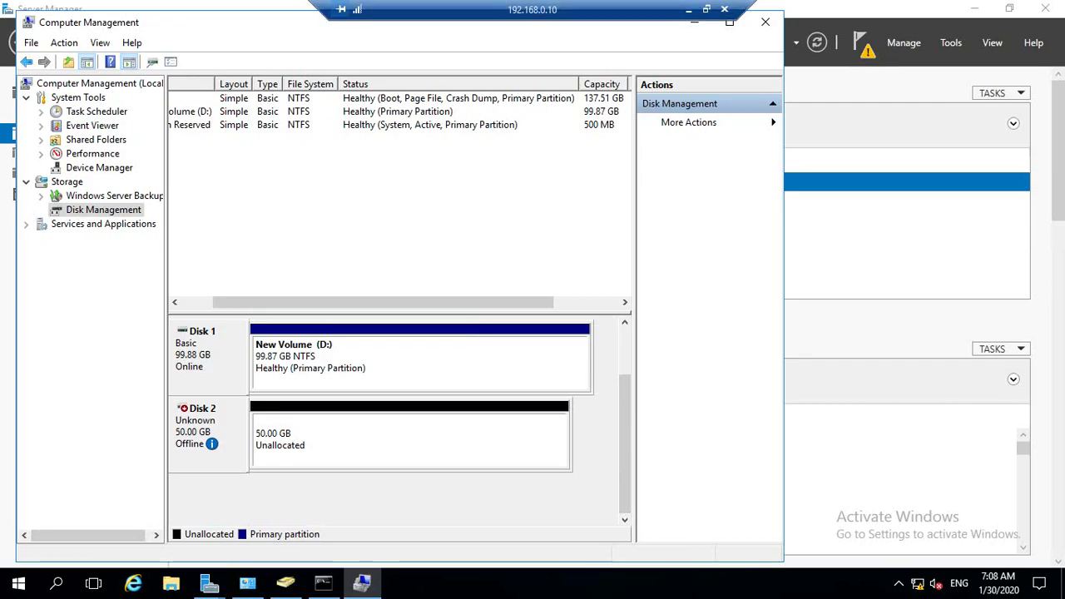
{"action": "left_click", "coordinate": [688, 9]}
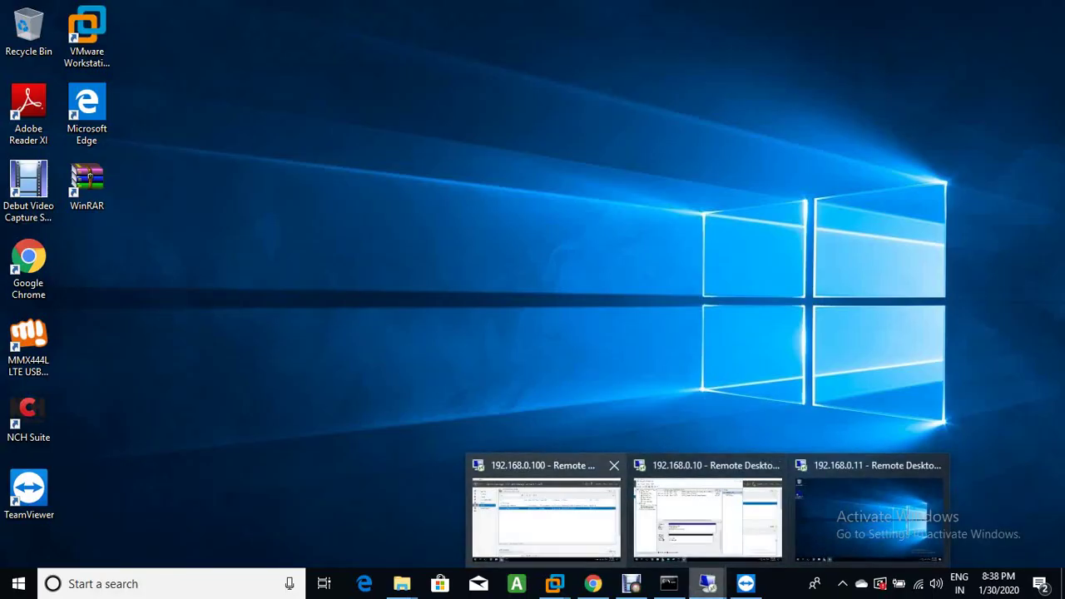
{"action": "left_click", "coordinate": [546, 516]}
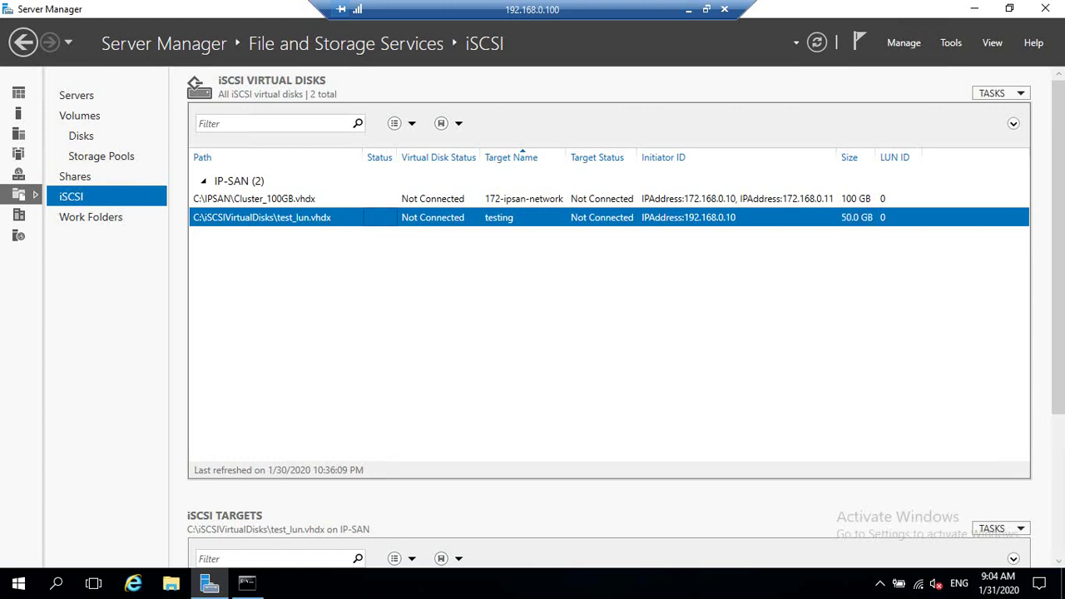
{"action": "left_click", "coordinate": [689, 9]}
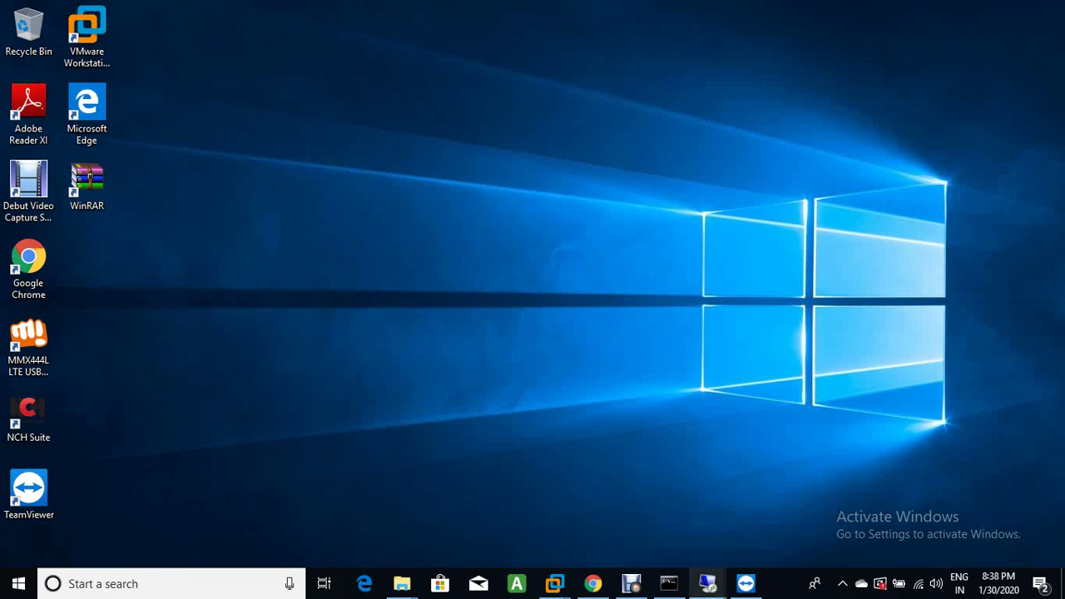
{"action": "mouse_move", "coordinate": [704, 583]}
{"action": "left_click", "coordinate": [707, 511]}
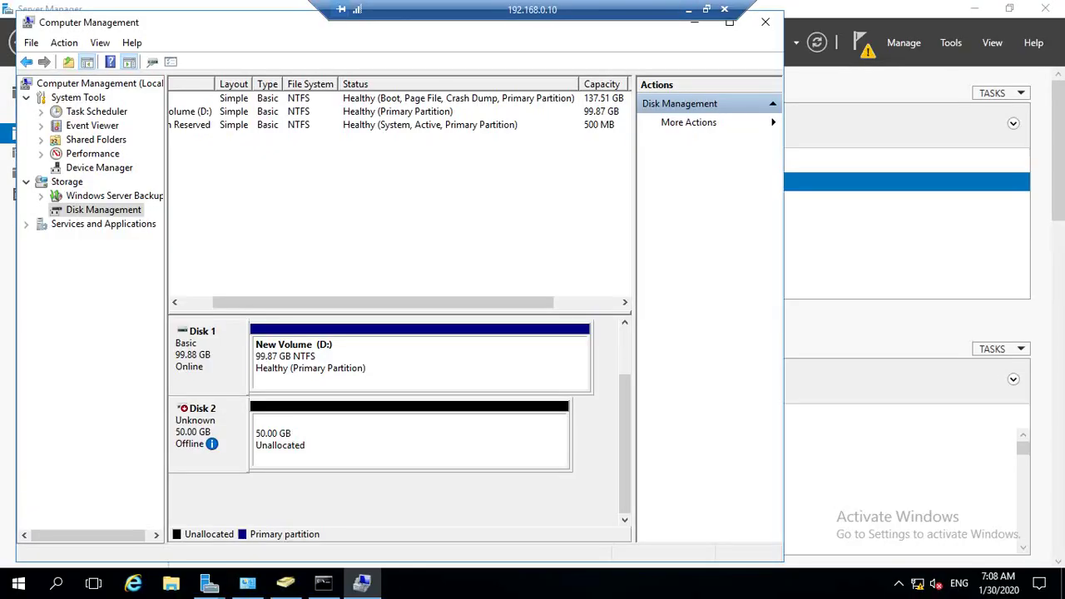
- Bring Disk 2 online and initialize it in Disk Management
{"action": "right_click", "coordinate": [214, 418]}
{"action": "left_click", "coordinate": [253, 430]}
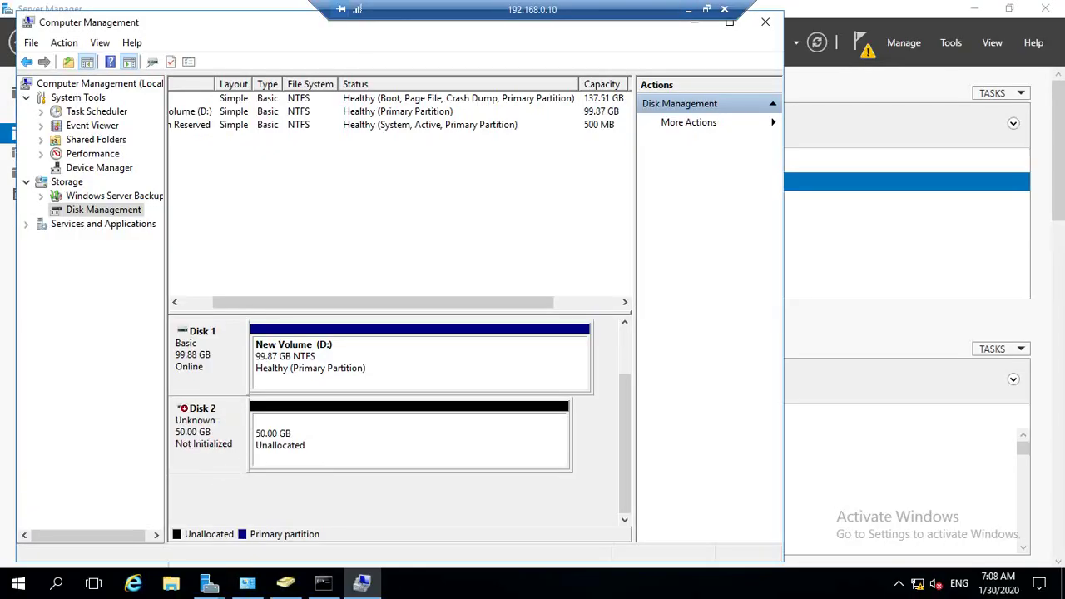
{"action": "right_click", "coordinate": [223, 436]}
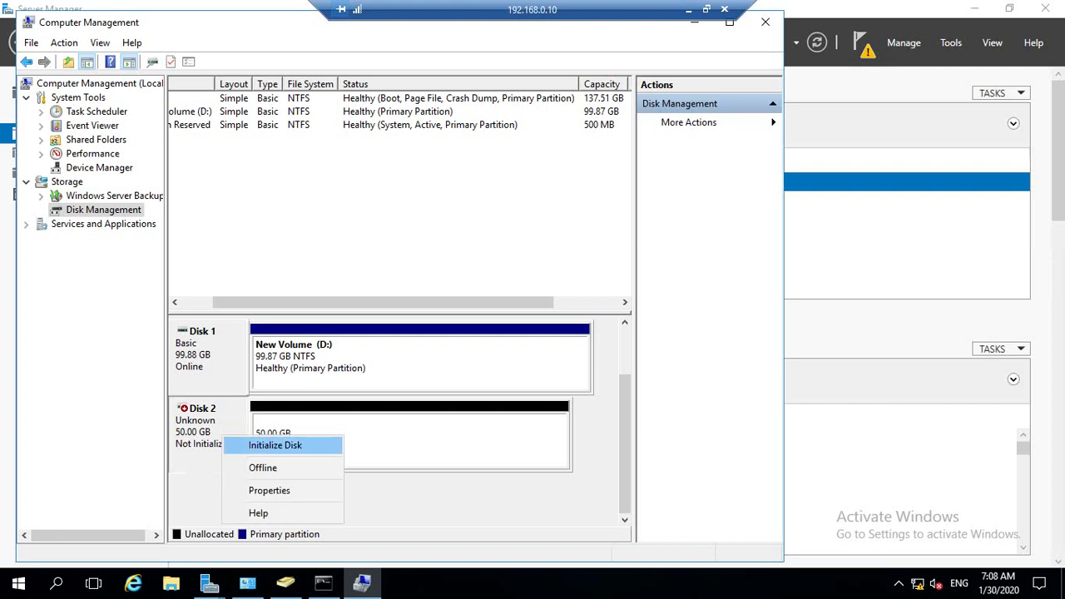
{"action": "left_click", "coordinate": [275, 445]}
{"action": "key", "text": "Return"}
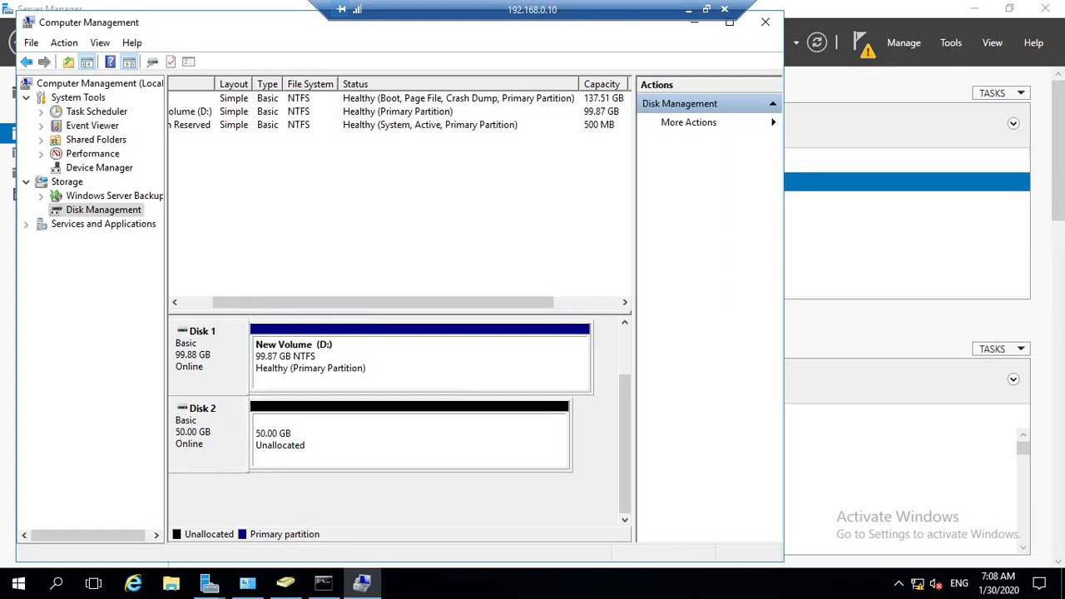
- Start a new simple volume in Disk 2's unallocated space using the full 51197 MB, and assign drive letter K
{"action": "right_click", "coordinate": [290, 439]}
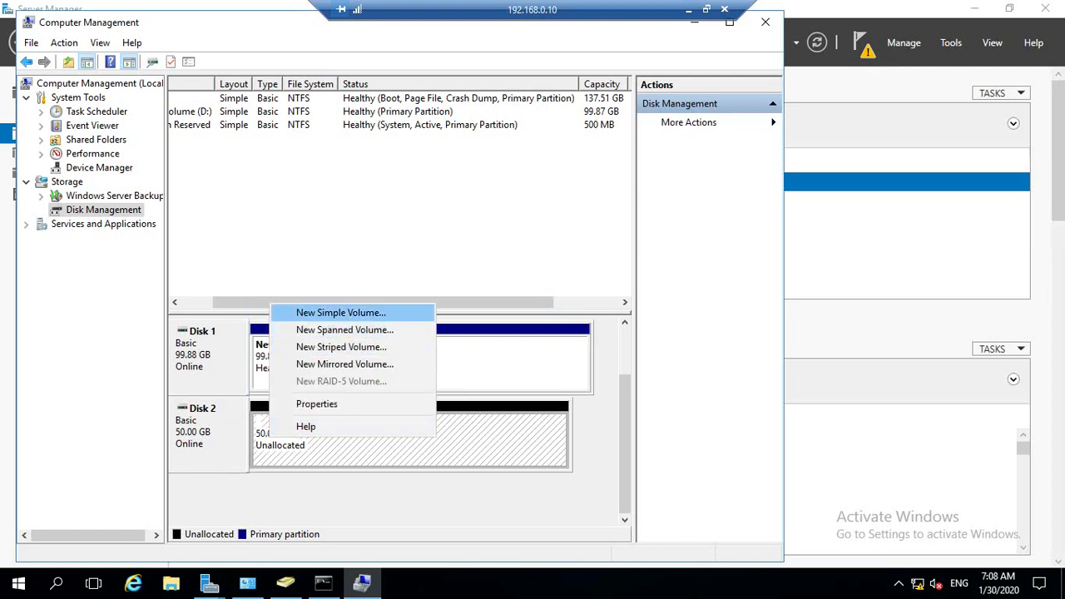
{"action": "left_click", "coordinate": [344, 311]}
{"action": "key", "text": "Return"}
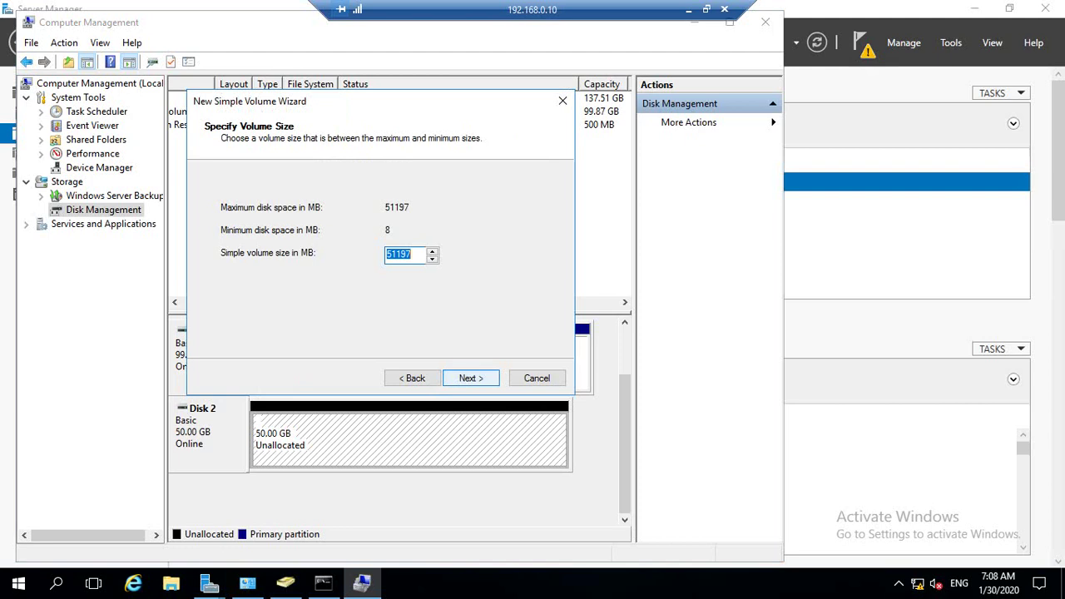
{"action": "key", "text": "Return"}
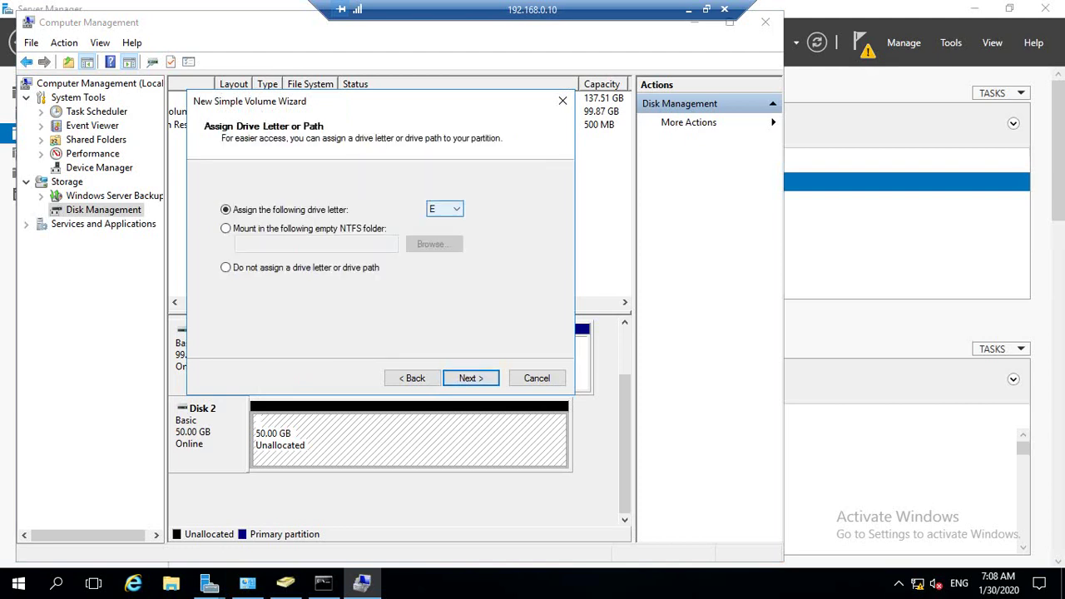
{"action": "left_click", "coordinate": [445, 208]}
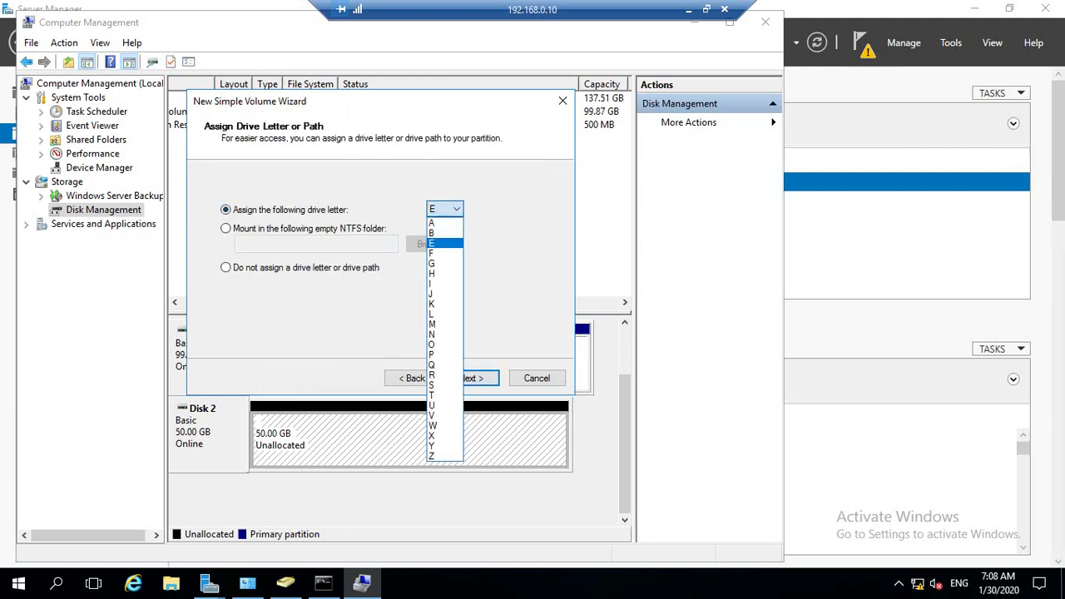
{"action": "left_click", "coordinate": [444, 303]}
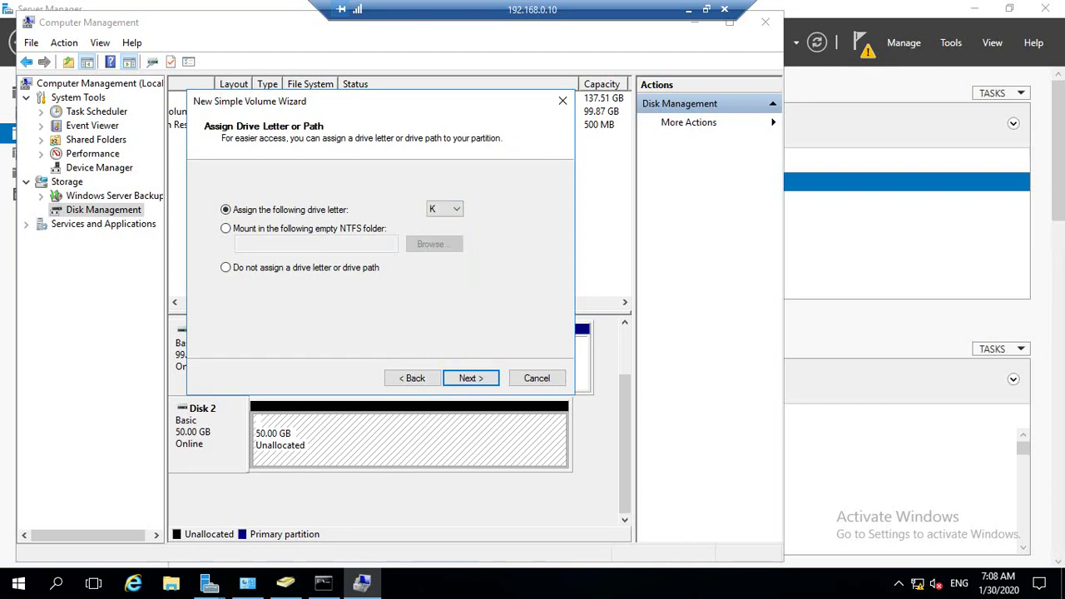
{"action": "left_click", "coordinate": [471, 378]}
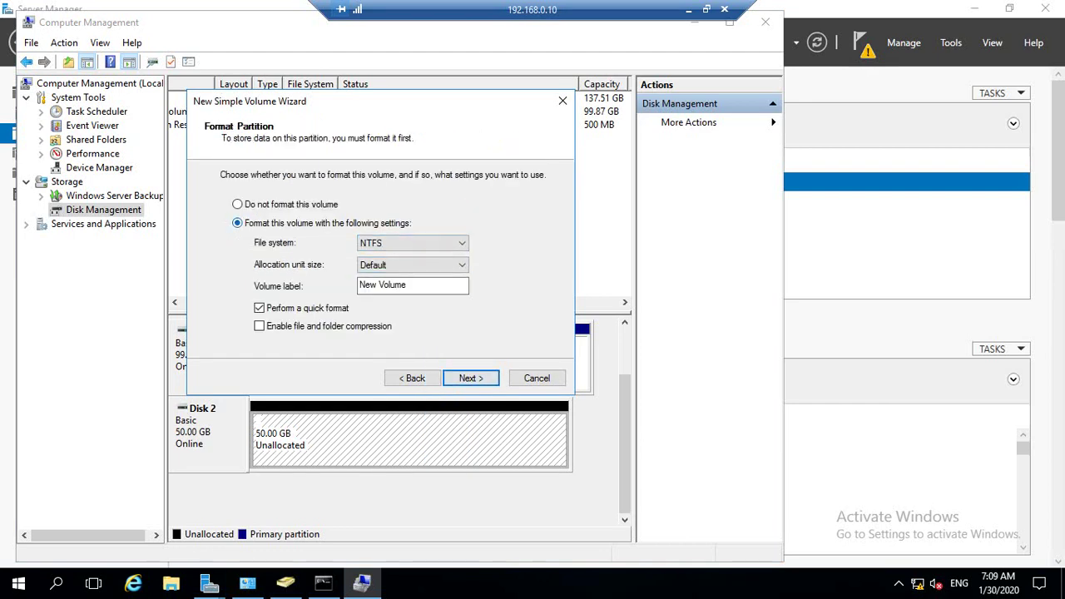
- Quick format the new volume as NTFS with the default allocation unit size and label New Volume, and finish the wizard
{"action": "left_click", "coordinate": [412, 243]}
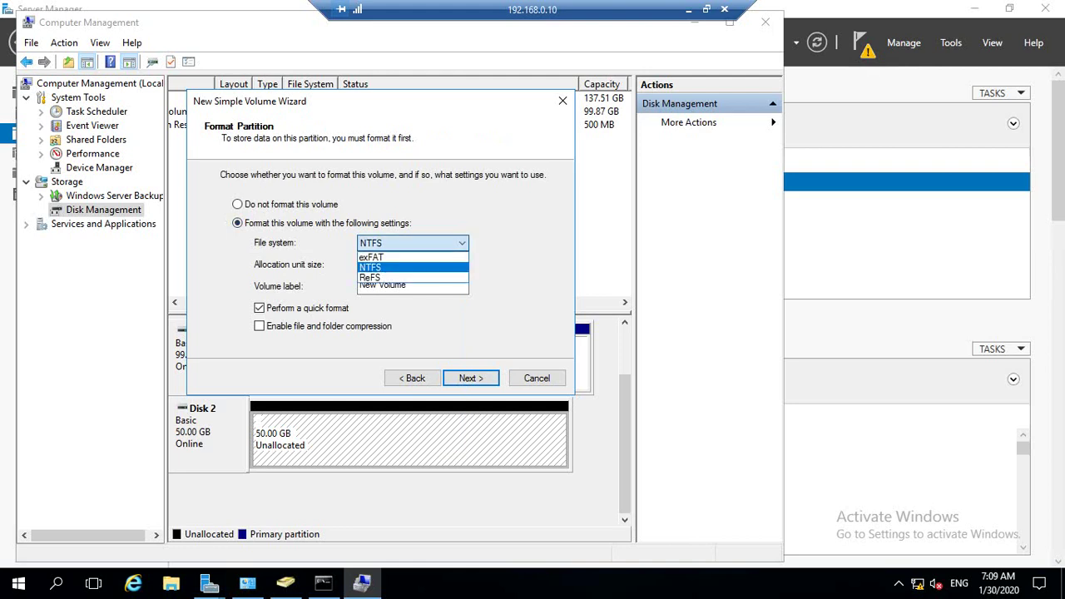
{"action": "left_click", "coordinate": [413, 243]}
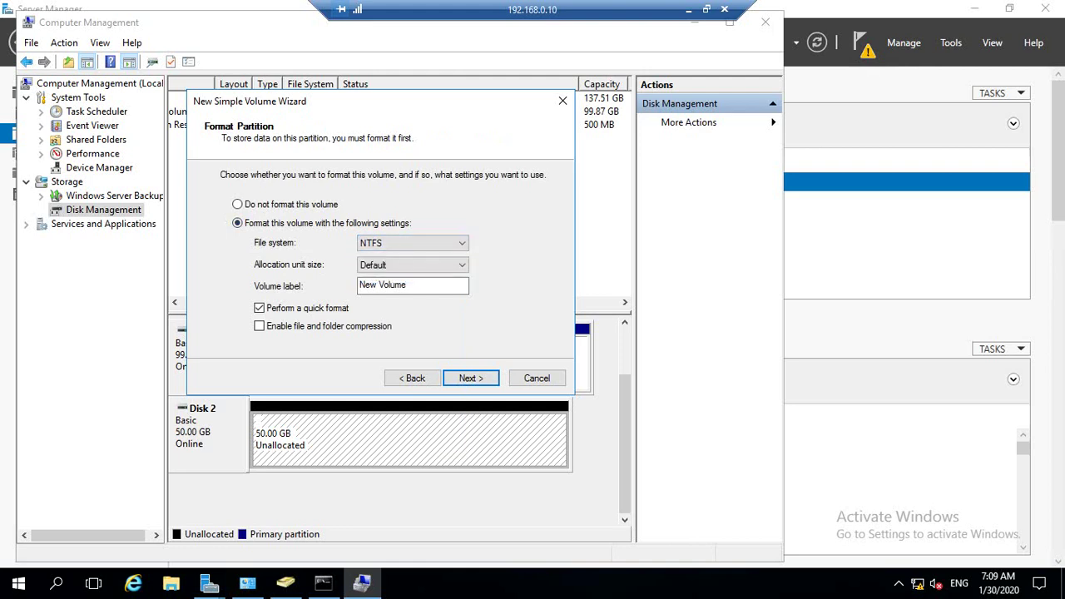
{"action": "key", "text": "Return"}
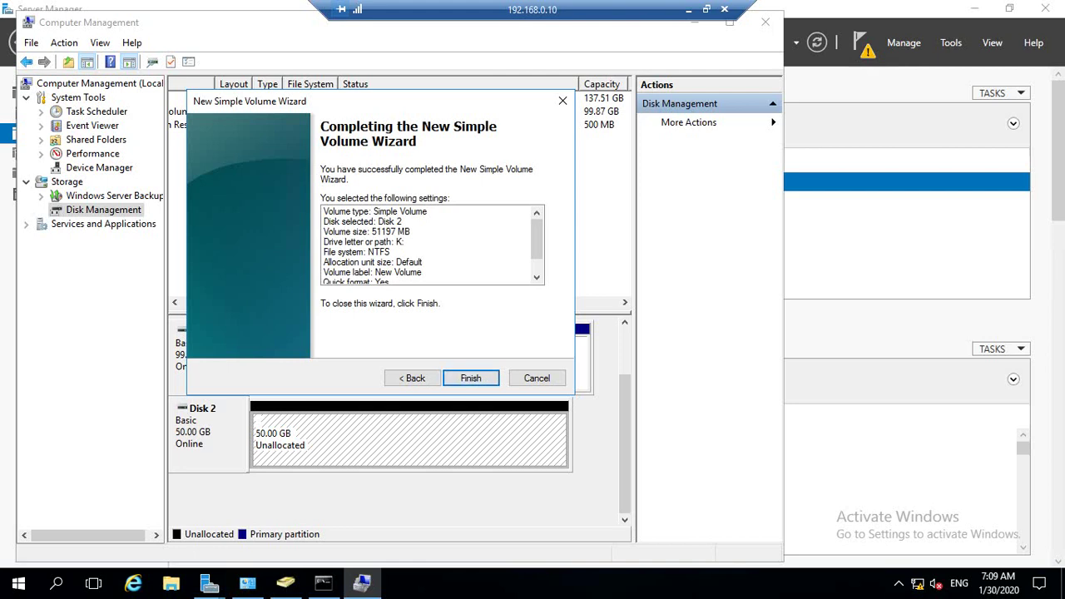
{"action": "key", "text": "Return"}
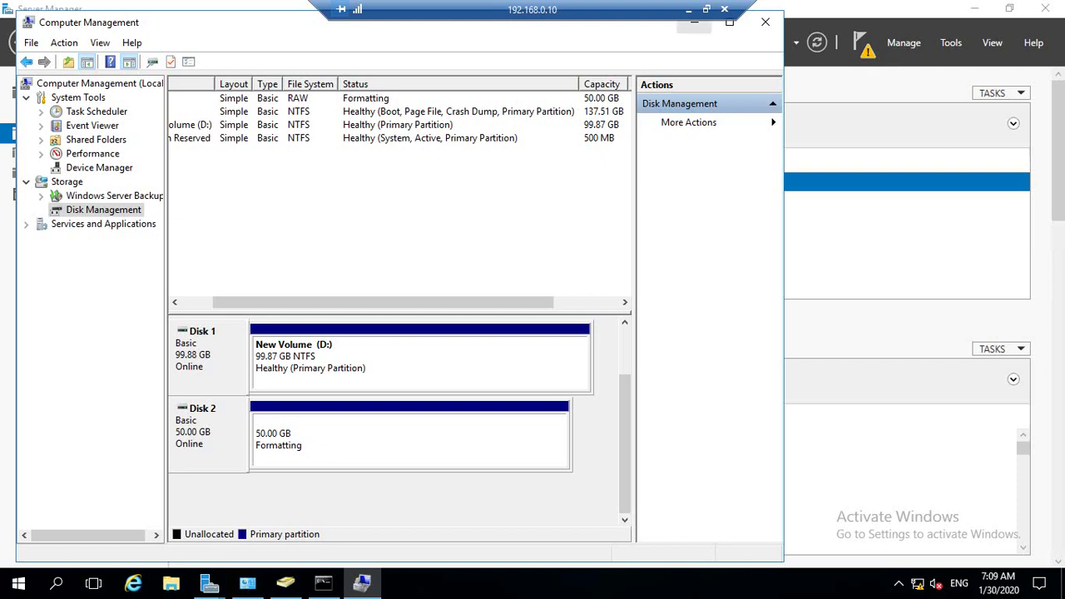
- Check the drives listed in This PC, and return to Disk Management
{"action": "left_click", "coordinate": [694, 24]}
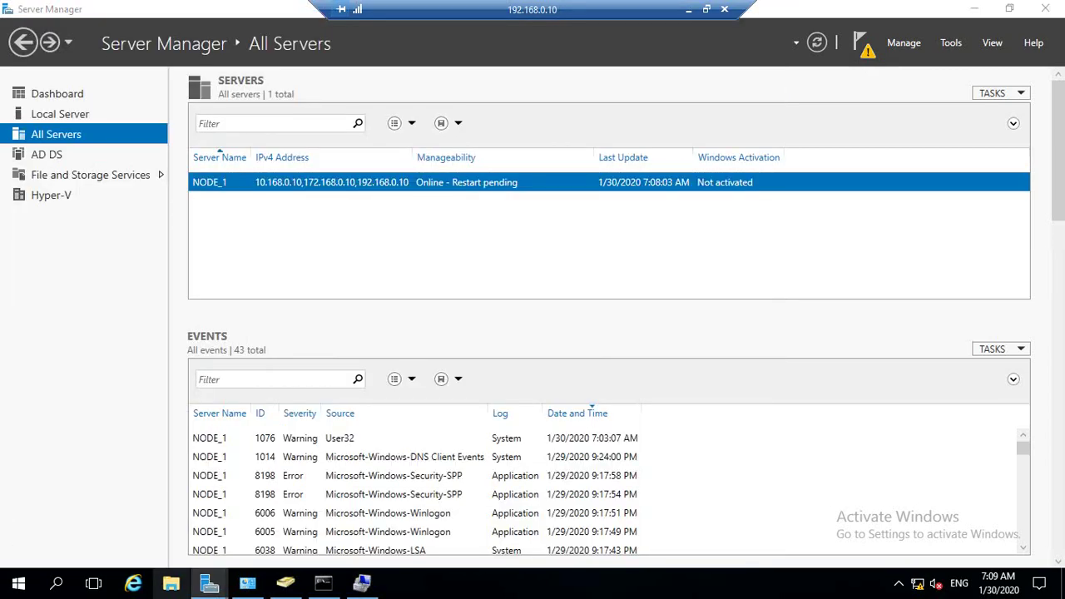
{"action": "left_click", "coordinate": [171, 583]}
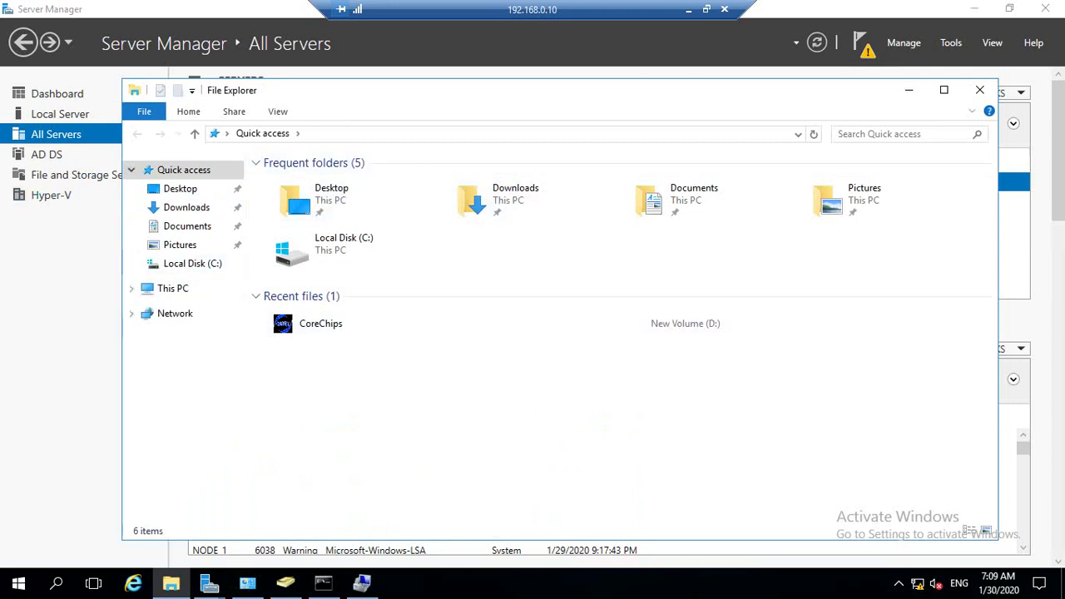
{"action": "left_click", "coordinate": [173, 288]}
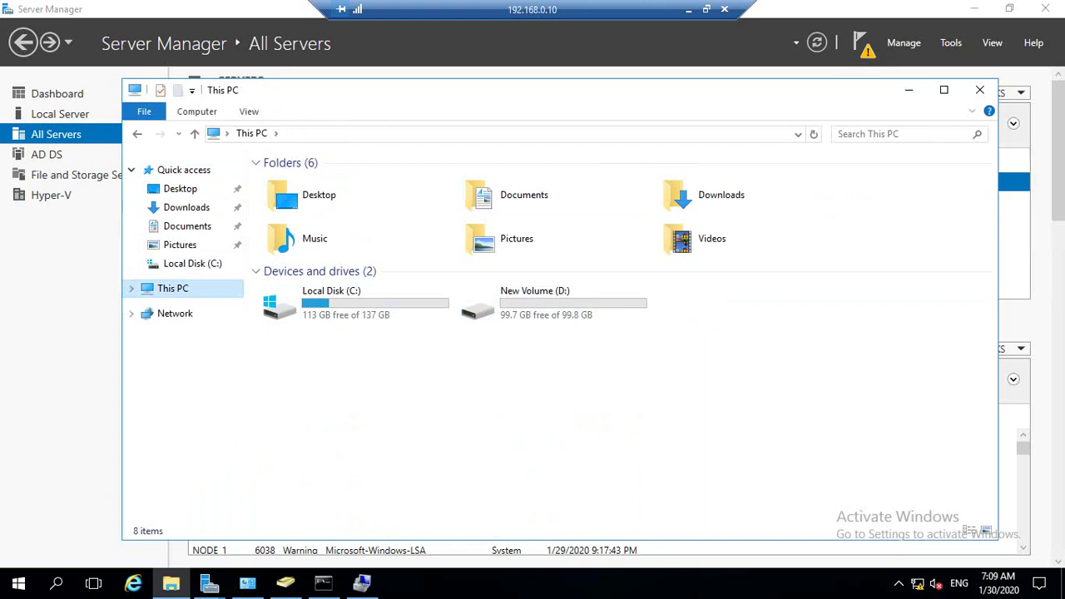
{"action": "left_click", "coordinate": [361, 582]}
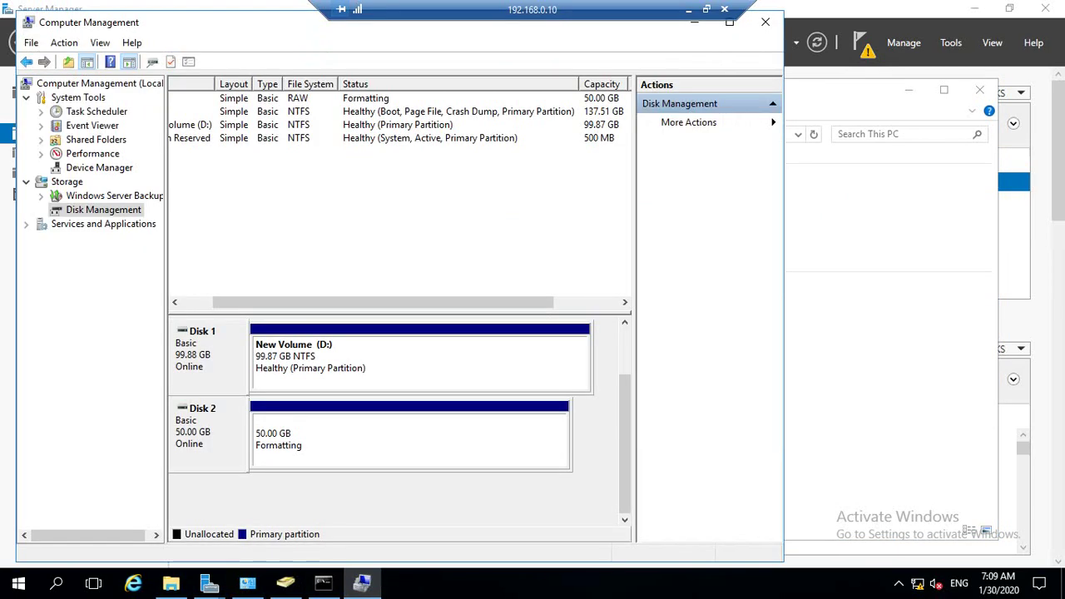
- Examine the options available for Disk 2 and its 50 GB partition in Disk Management
{"action": "right_click", "coordinate": [433, 413]}
{"action": "key", "text": "Escape"}
{"action": "right_click", "coordinate": [320, 438]}
{"action": "right_click", "coordinate": [179, 435]}
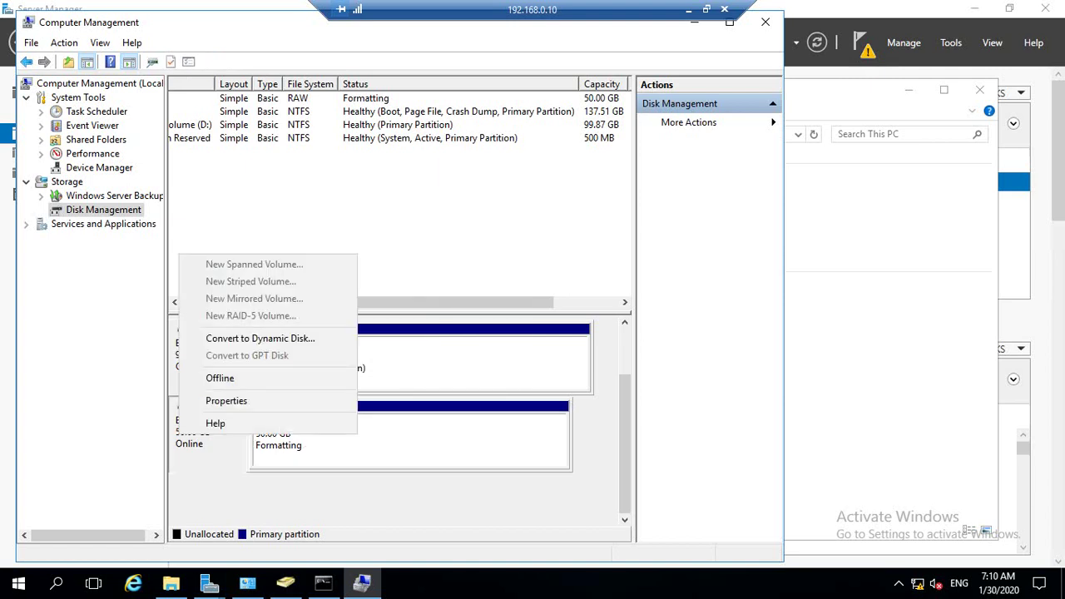
{"action": "left_click", "coordinate": [319, 437]}
{"action": "right_click", "coordinate": [451, 452]}
{"action": "key", "text": "Escape"}
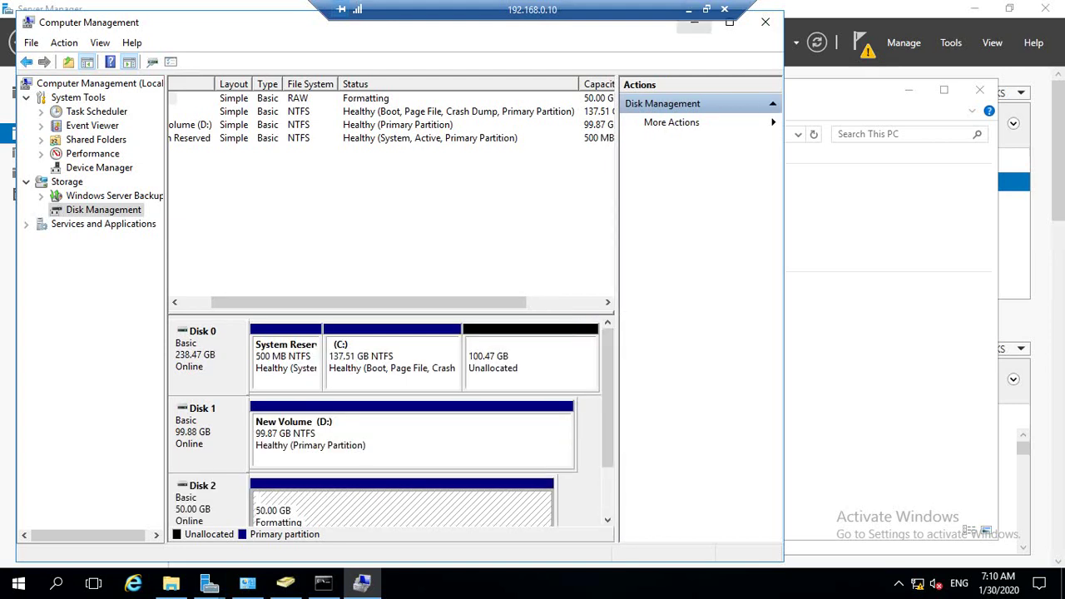
{"action": "left_click", "coordinate": [694, 22]}
{"action": "left_click", "coordinate": [689, 9]}
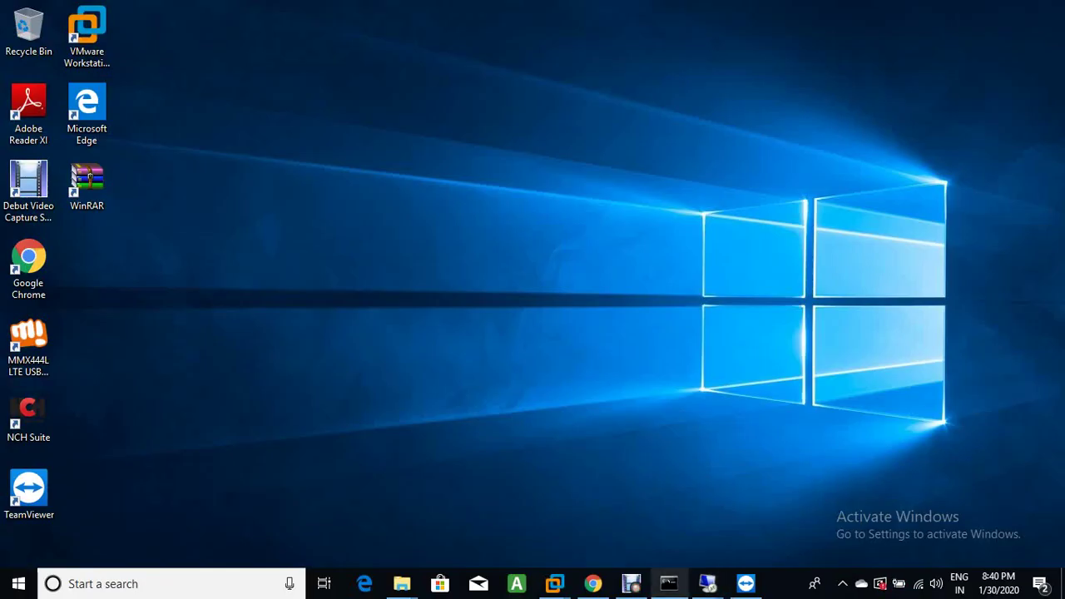
{"action": "left_click", "coordinate": [630, 583]}
{"action": "left_click", "coordinate": [741, 108]}
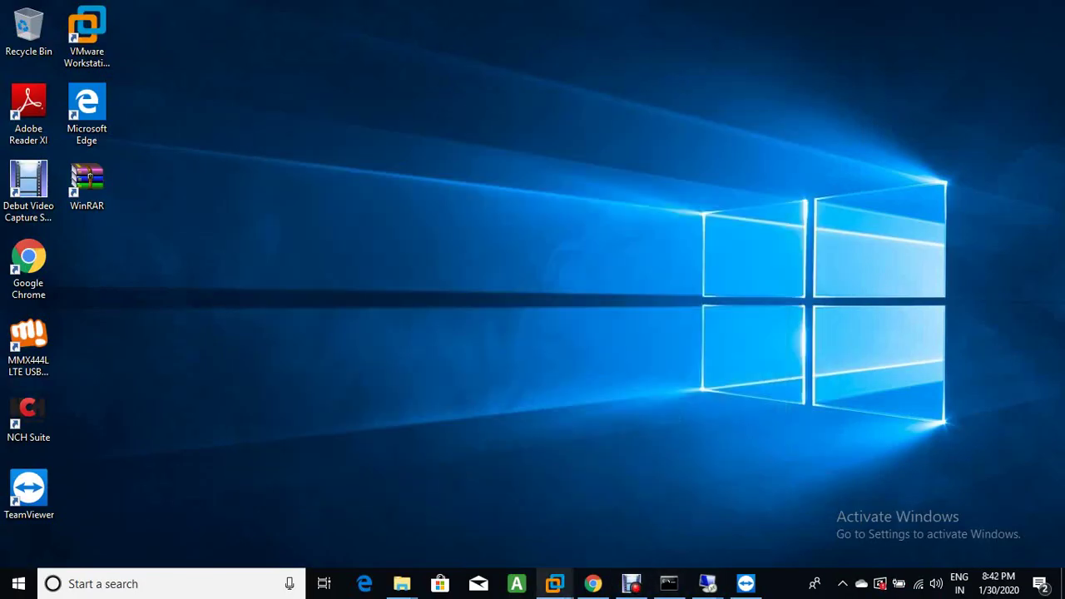
- Return to the 192.168.0.10 session and check the status of volume K in Disk Management
{"action": "mouse_move", "coordinate": [707, 584]}
{"action": "left_click", "coordinate": [711, 510]}
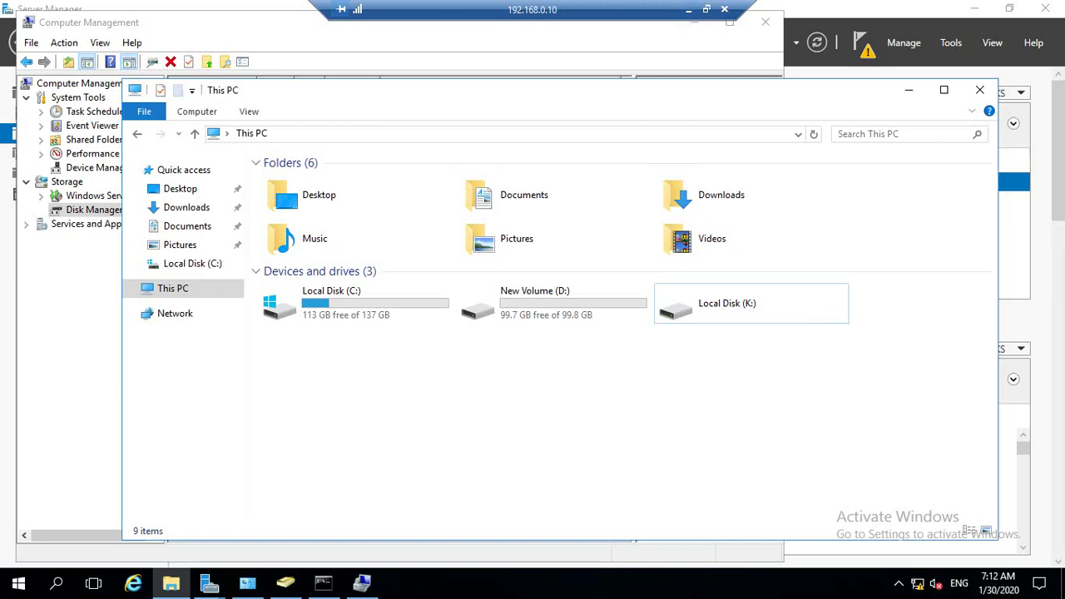
{"action": "left_click", "coordinate": [361, 583]}
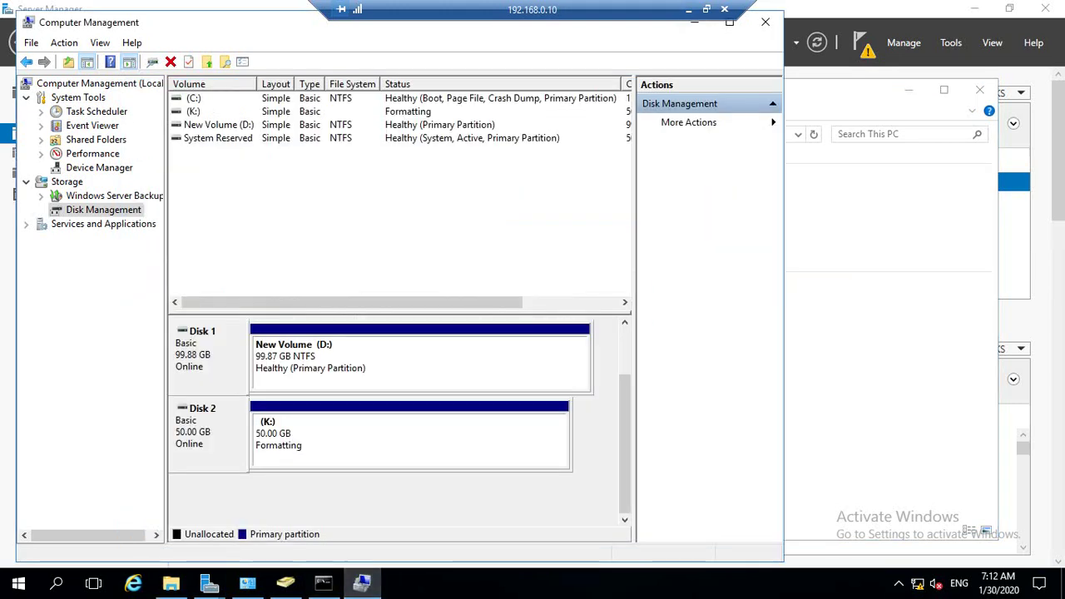
{"action": "left_click", "coordinate": [694, 22]}
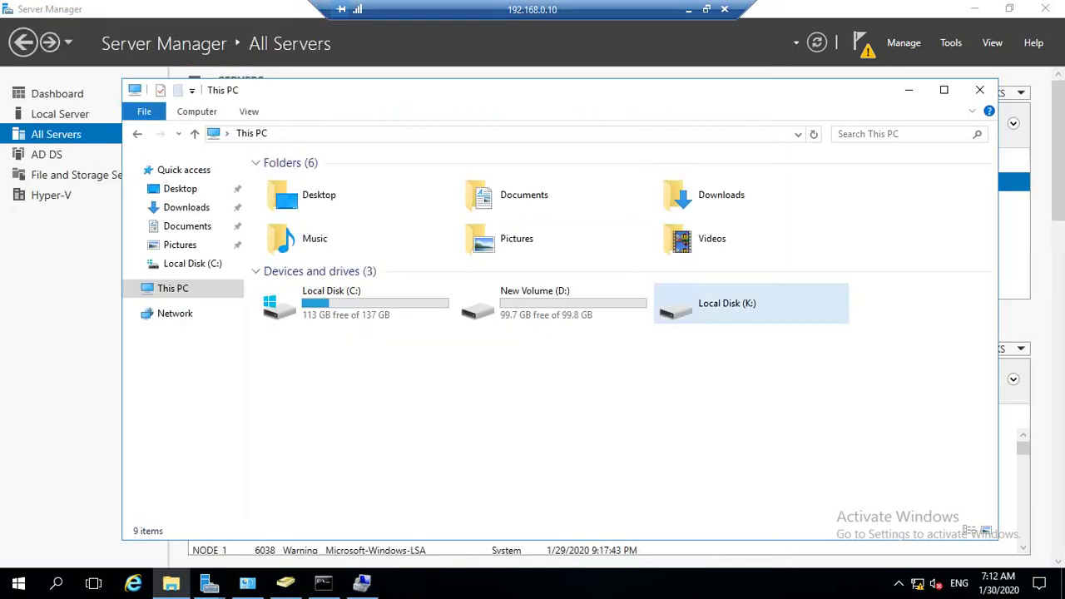
- Try to format Local Disk (K:) from This PC, and dismiss the message
{"action": "left_click", "coordinate": [750, 303]}
{"action": "right_click", "coordinate": [721, 287]}
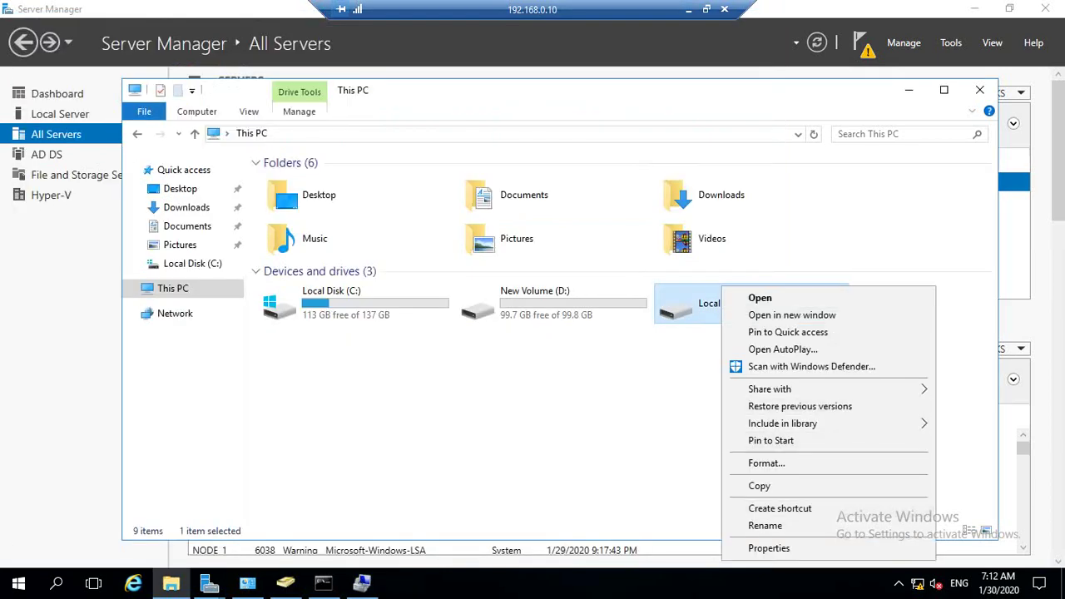
{"action": "left_click", "coordinate": [764, 462]}
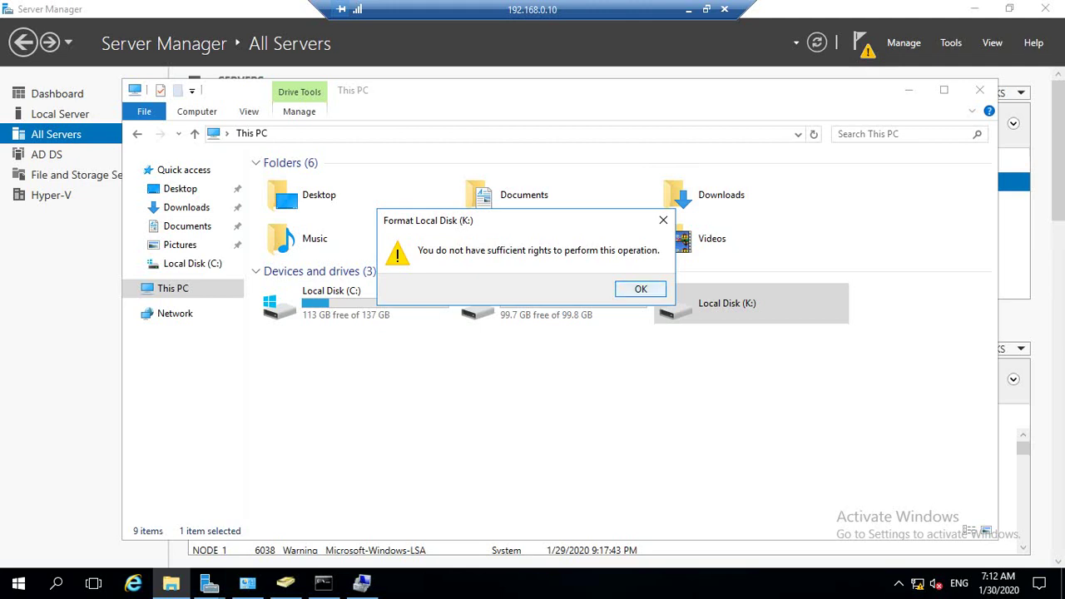
{"action": "key", "text": "Return"}
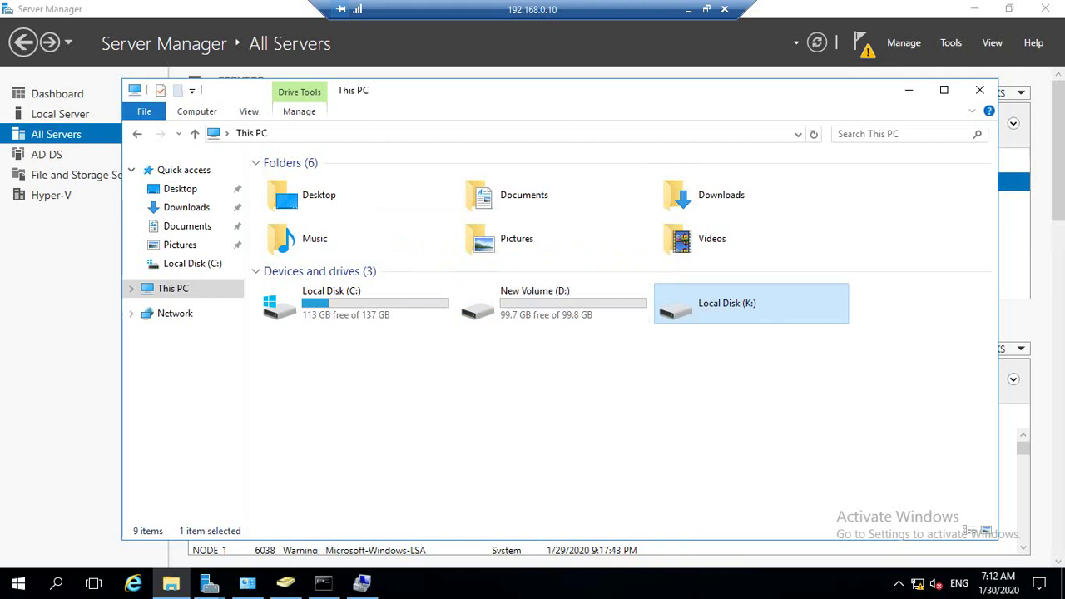
- Try to open Local Disk (K:) from This PC
{"action": "right_click", "coordinate": [717, 316]}
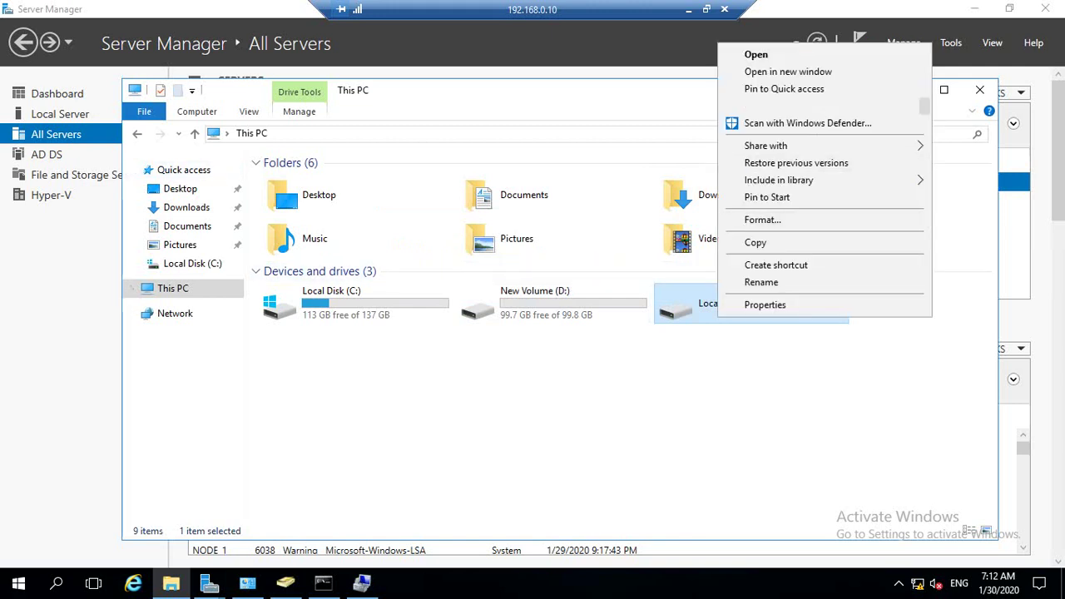
{"action": "left_click", "coordinate": [756, 54]}
{"action": "key", "text": "Return"}
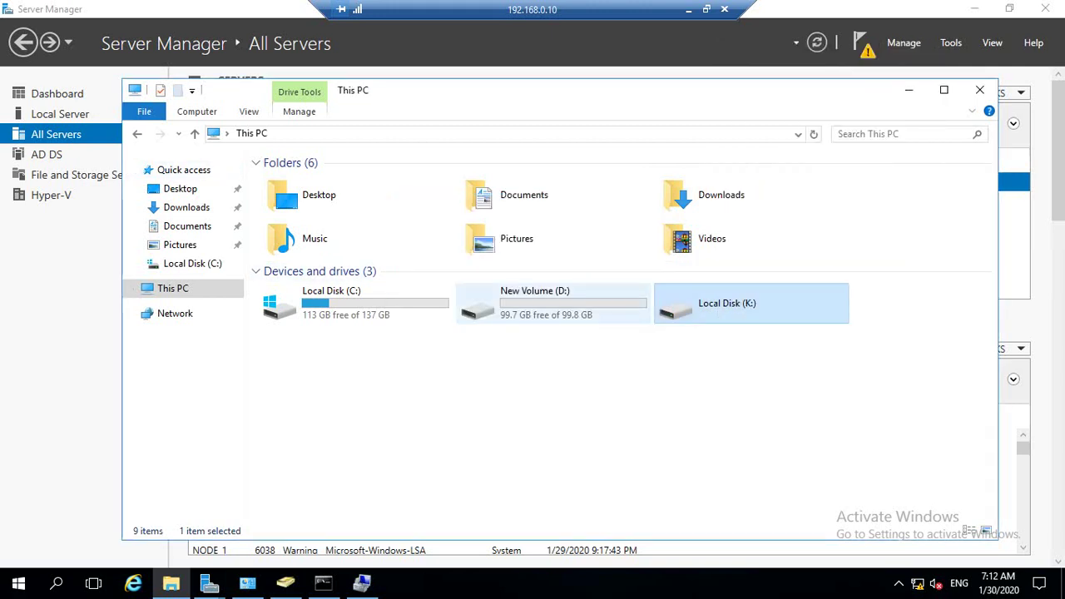
- Try once more to format and open Local Disk (K:) from This PC, dismissing the messages
{"action": "right_click", "coordinate": [726, 316]}
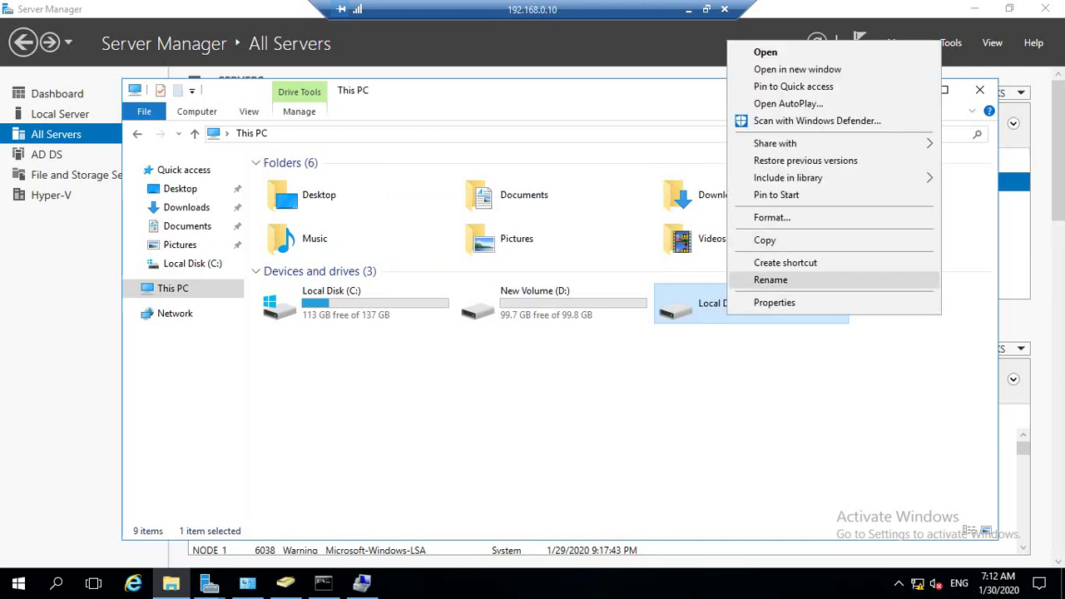
{"action": "left_click", "coordinate": [771, 213]}
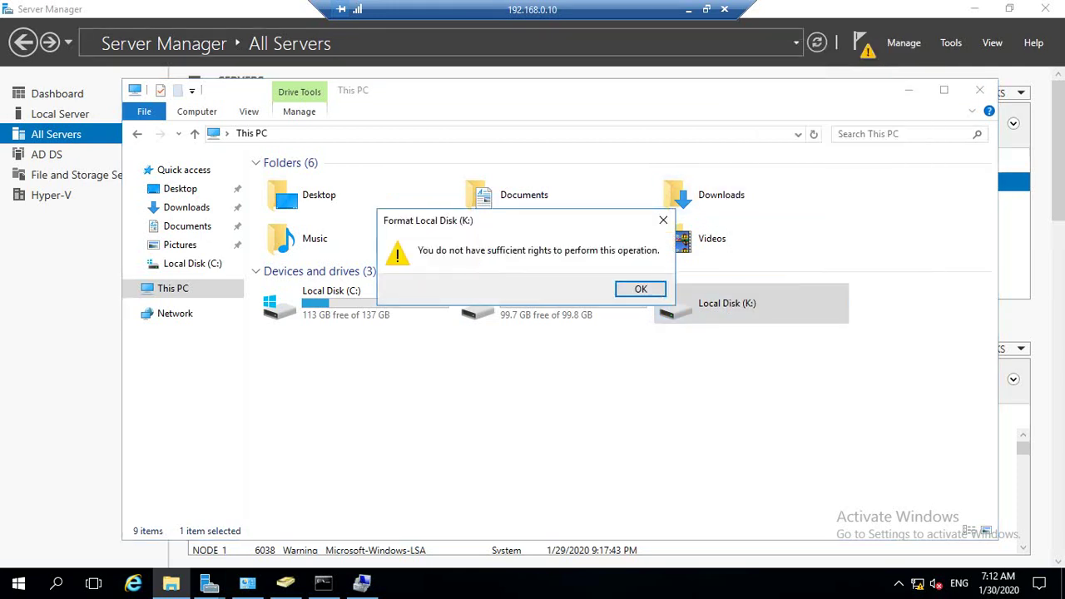
{"action": "key", "text": "Return"}
{"action": "key", "text": "Return"}
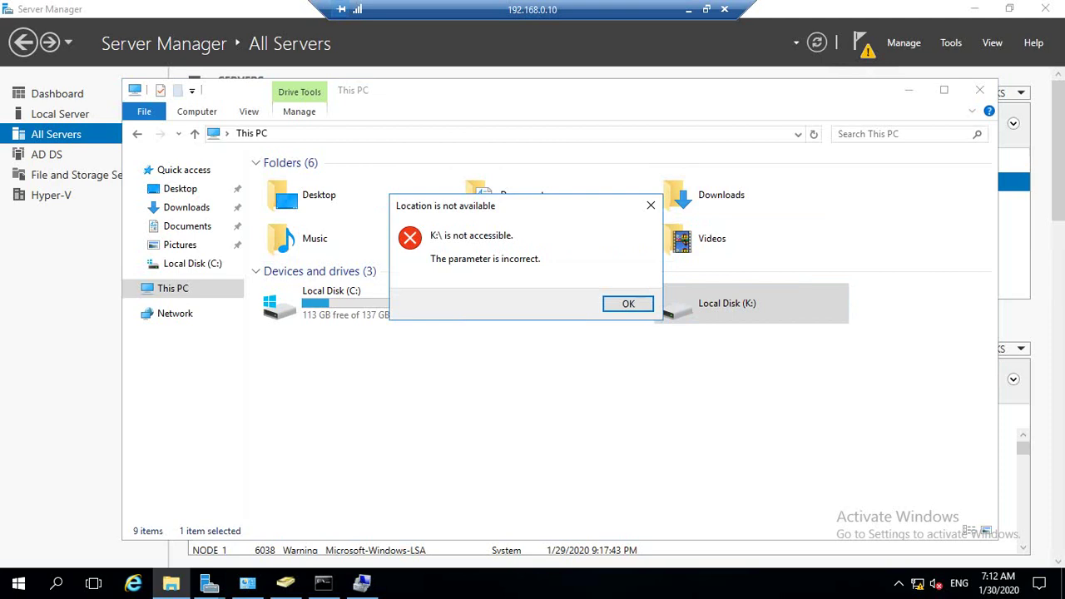
{"action": "key", "text": "Return"}
- Recheck the status and available options of volume K on Disk 2 in Disk Management
{"action": "left_click", "coordinate": [361, 583]}
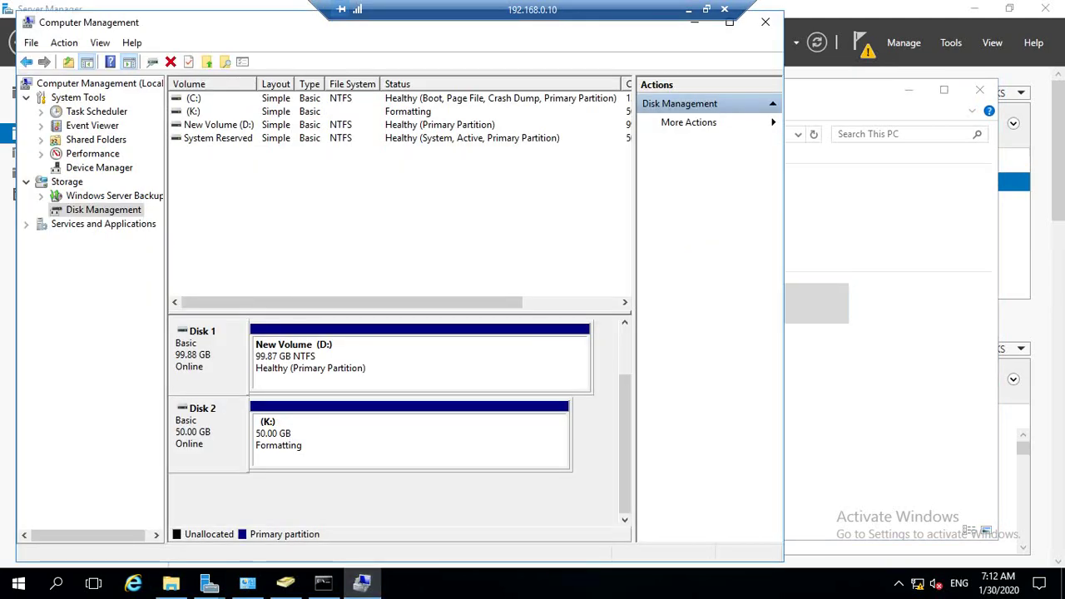
{"action": "right_click", "coordinate": [381, 444]}
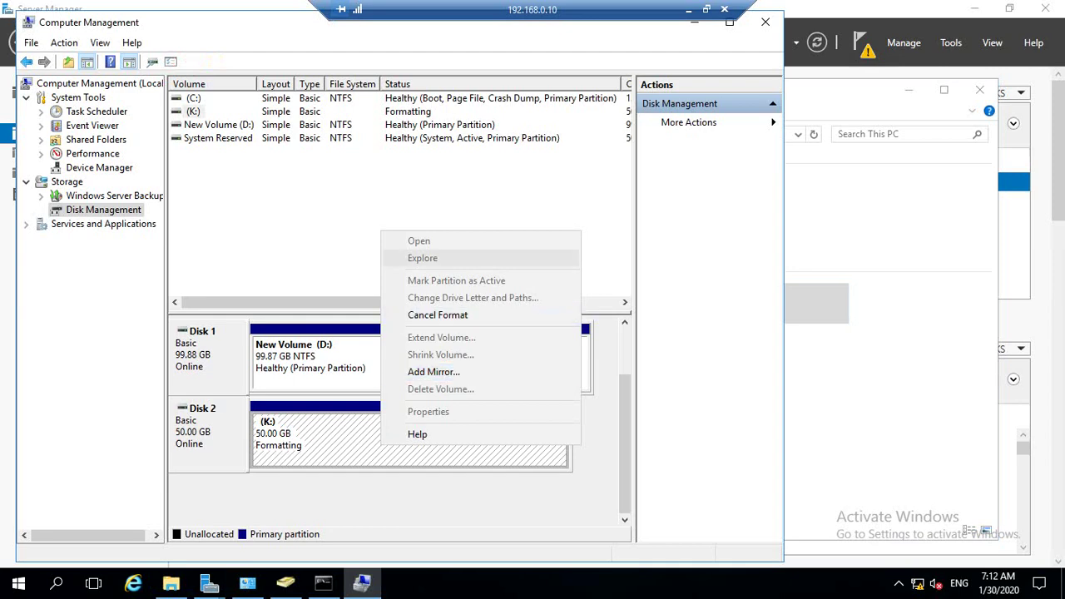
{"action": "key", "text": "Escape"}
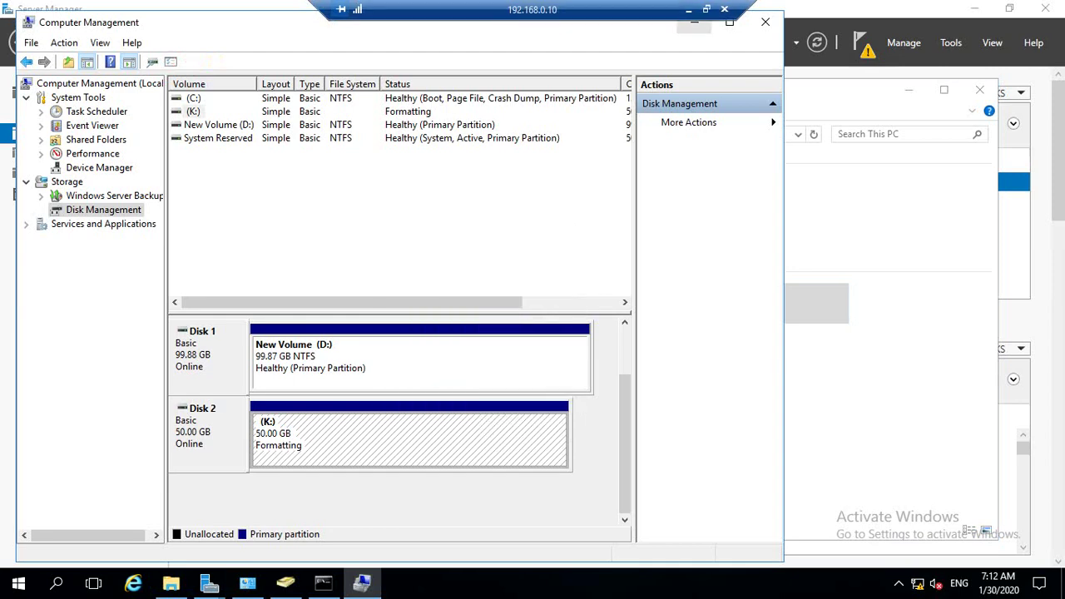
{"action": "left_click", "coordinate": [688, 9]}
{"action": "left_click", "coordinate": [631, 584]}
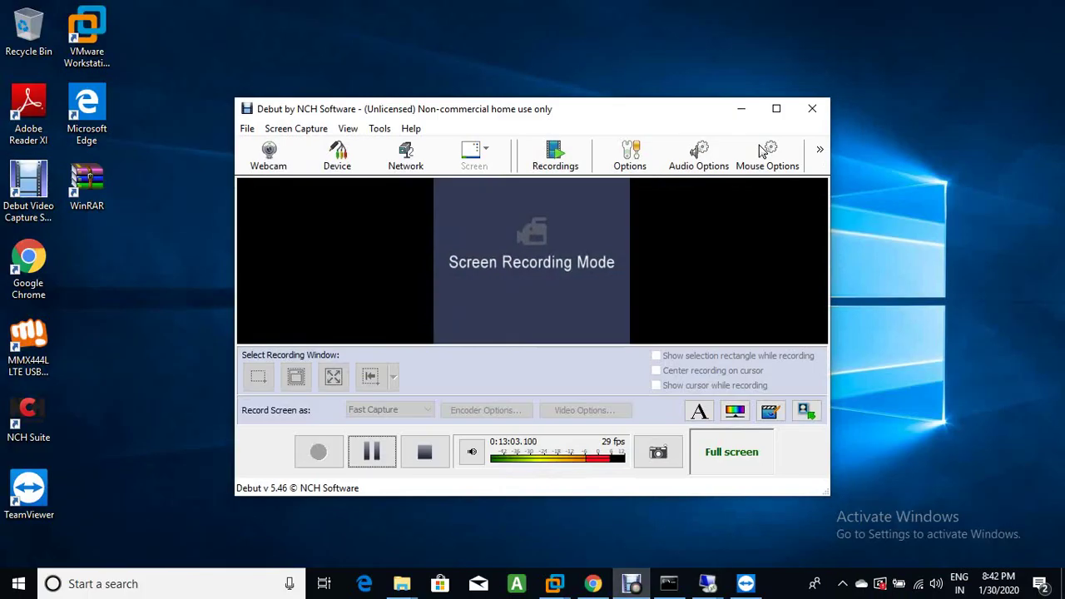
{"action": "left_click", "coordinate": [371, 450]}
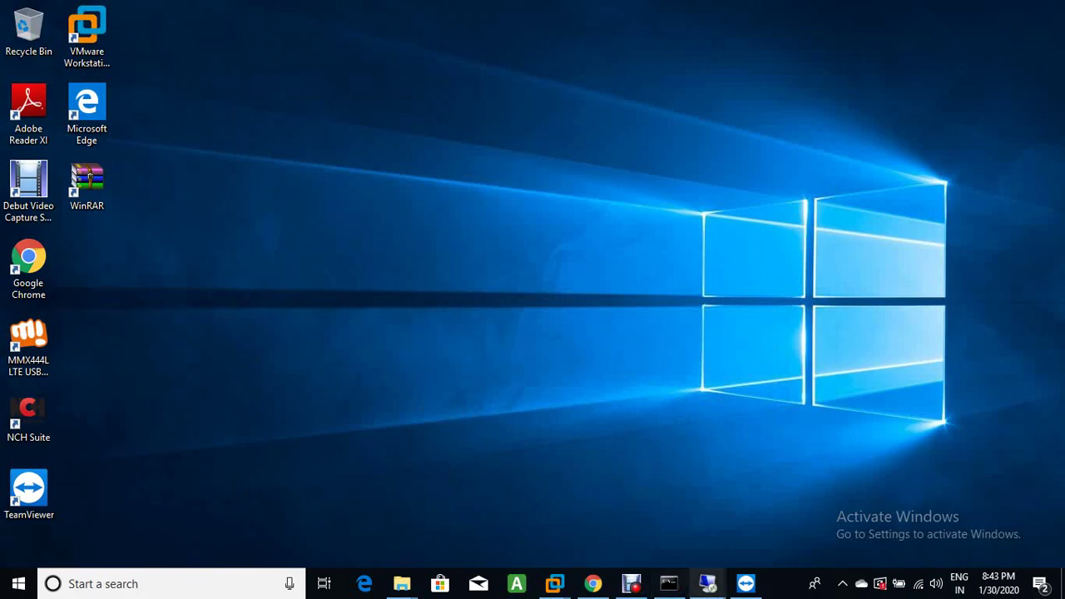
- Switch to the 192.168.0.10 remote session and try to quick-format Local Disk (K:) as NTFS with 4096-byte allocation units and no label
{"action": "left_click", "coordinate": [707, 584]}
{"action": "left_click", "coordinate": [707, 512]}
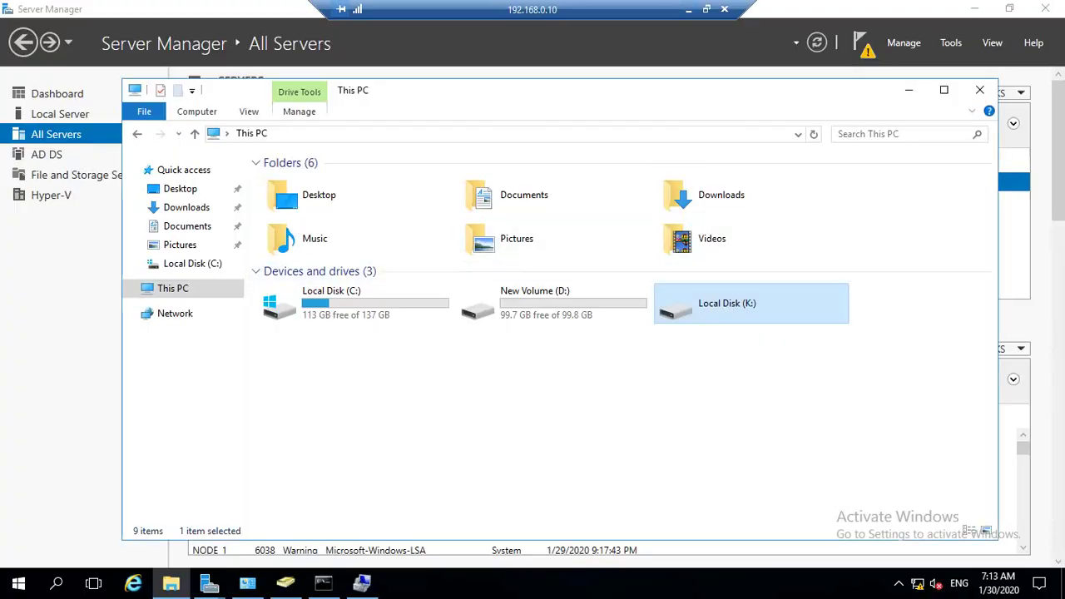
{"action": "right_click", "coordinate": [694, 303]}
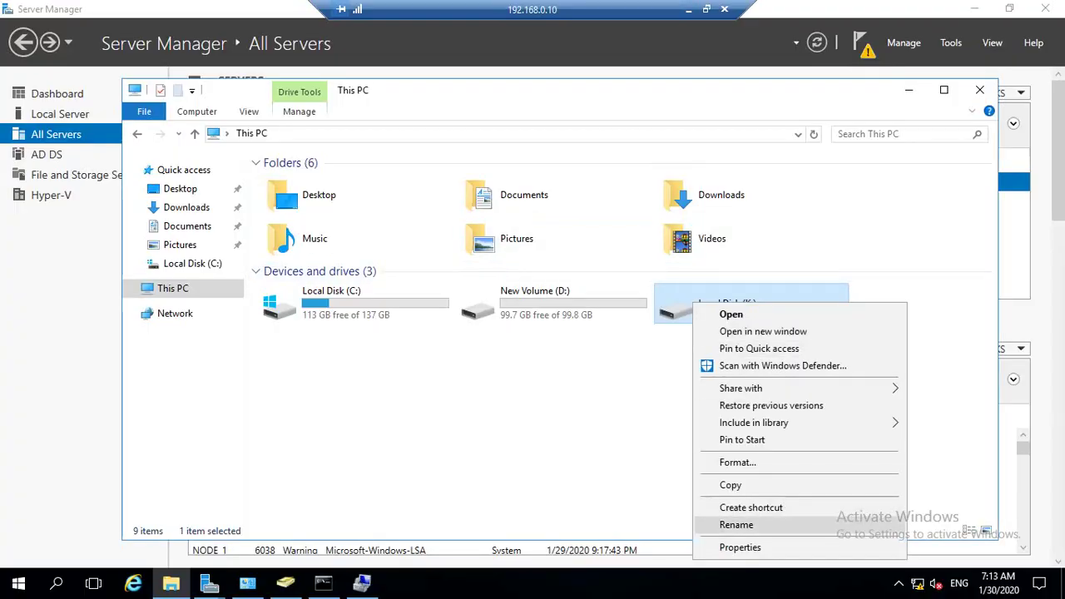
{"action": "left_click", "coordinate": [737, 462]}
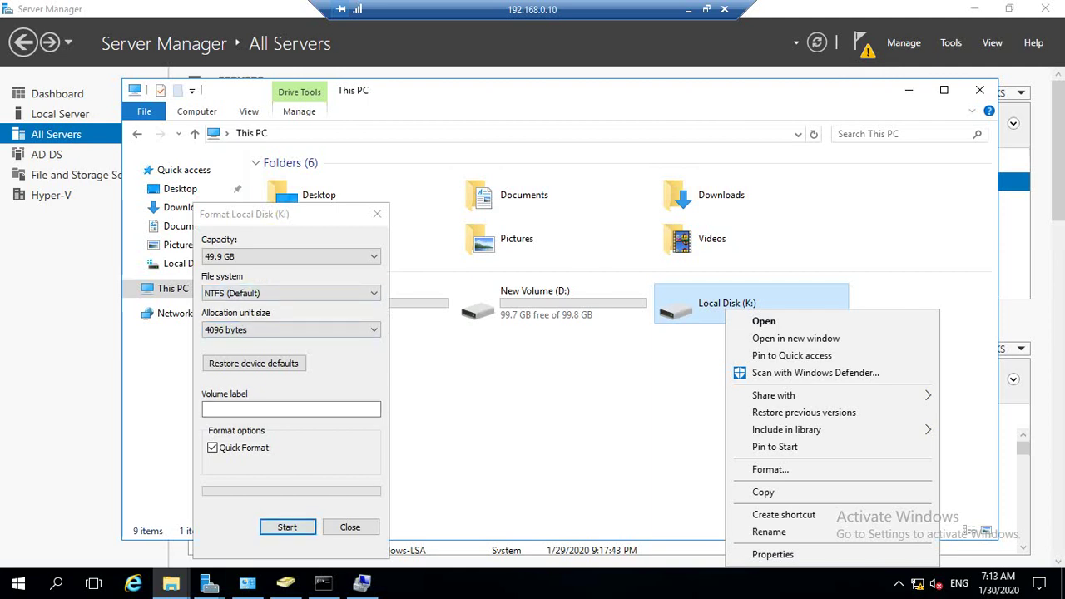
{"action": "left_click", "coordinate": [287, 526]}
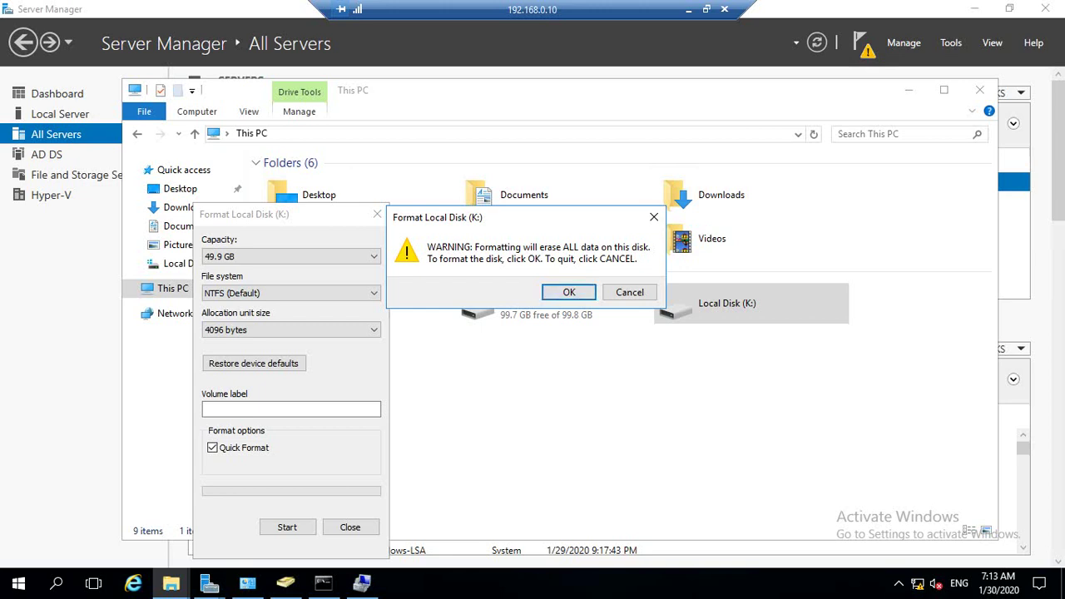
{"action": "left_click", "coordinate": [568, 292]}
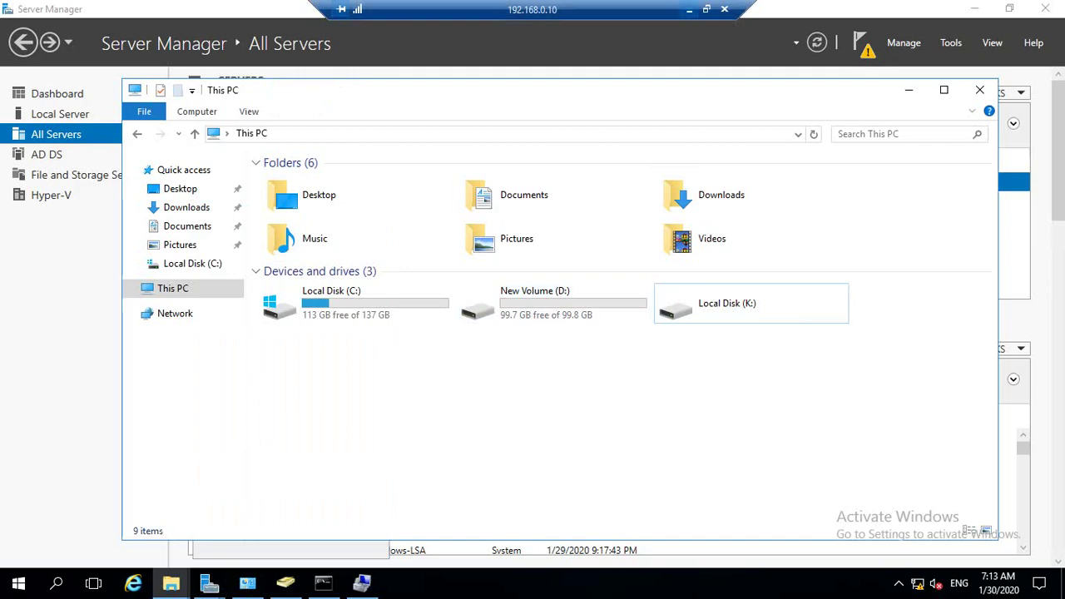
{"action": "left_click", "coordinate": [689, 9]}
{"action": "right_click", "coordinate": [589, 19]}
{"action": "left_click", "coordinate": [630, 65]}
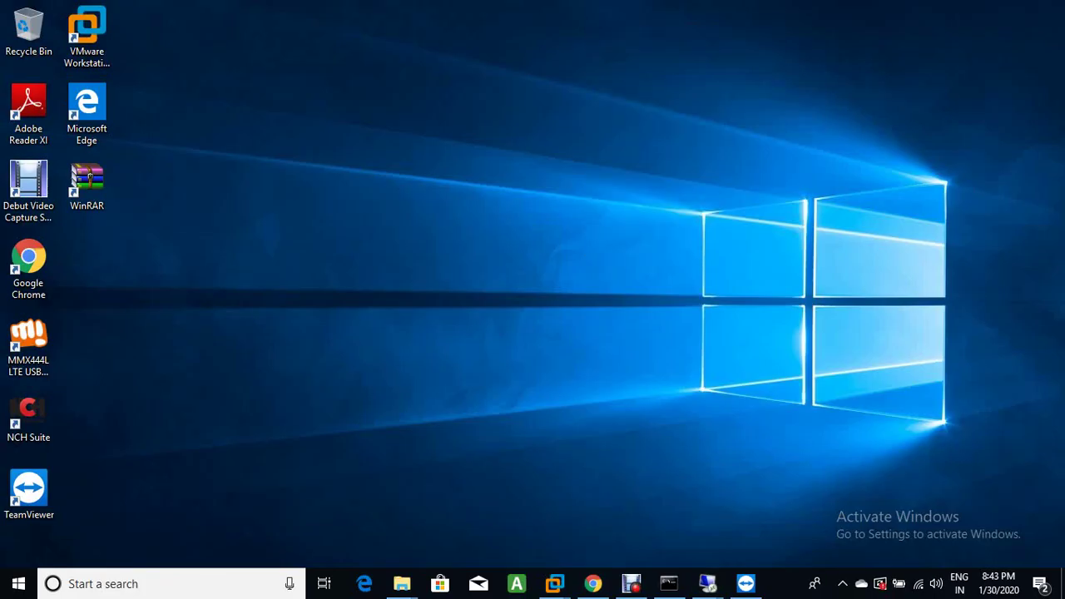
{"action": "right_click", "coordinate": [364, 96]}
{"action": "left_click", "coordinate": [399, 142]}
{"action": "left_click_drag", "start_coordinate": [459, 93], "coordinate": [651, 180]}
{"action": "mouse_move", "coordinate": [707, 583]}
{"action": "left_click", "coordinate": [706, 508]}
{"action": "left_click", "coordinate": [632, 584]}
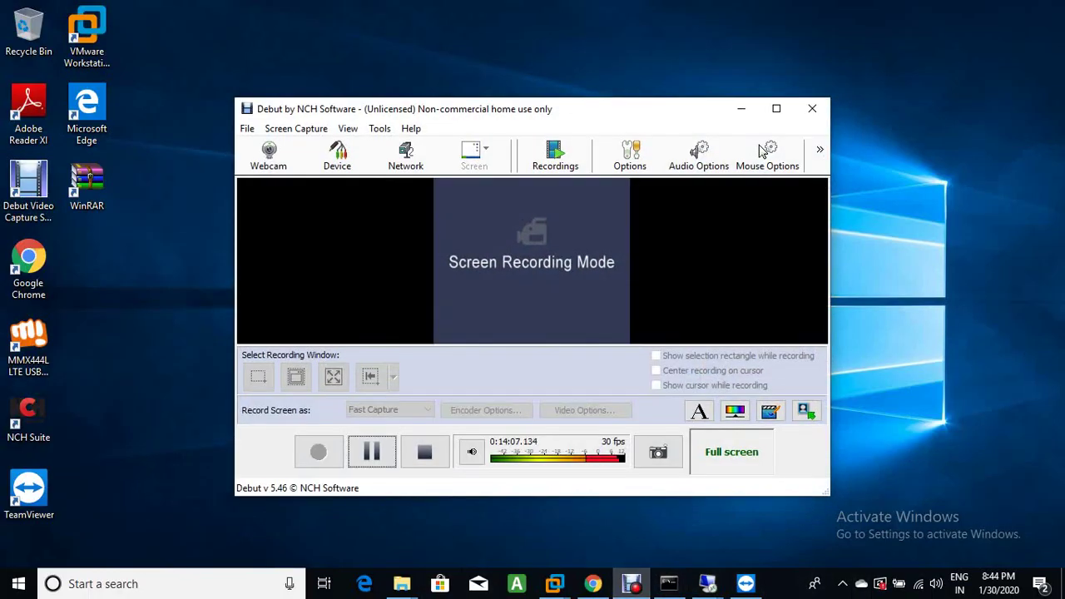